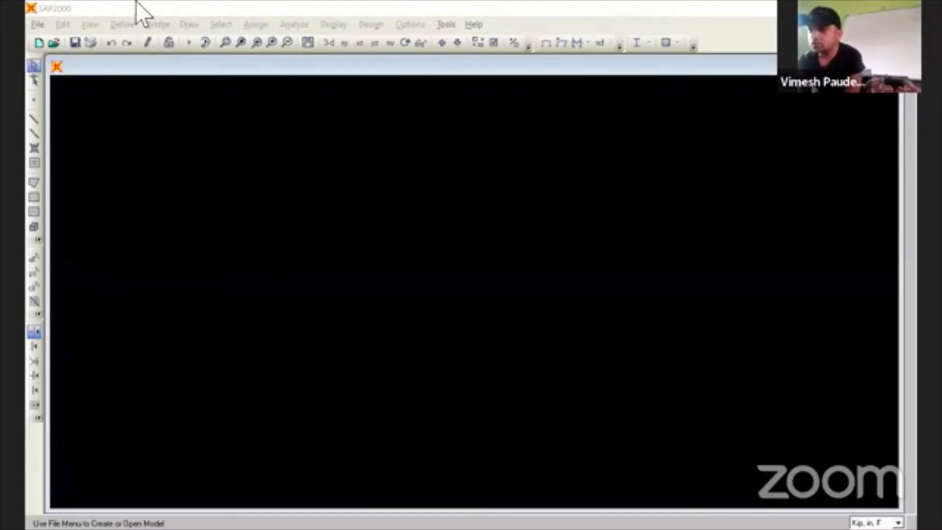
{"action": "left_click", "coordinate": [78, 11]}
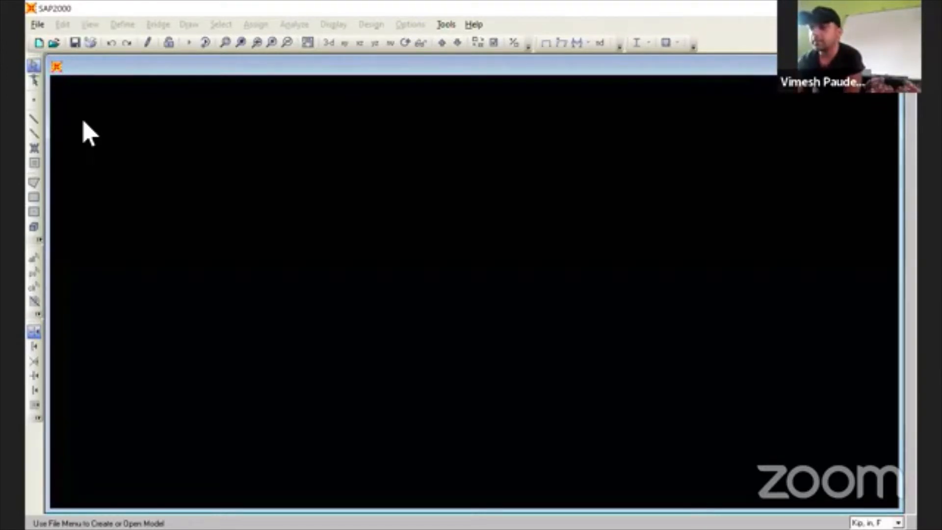
{"action": "left_click", "coordinate": [38, 24]}
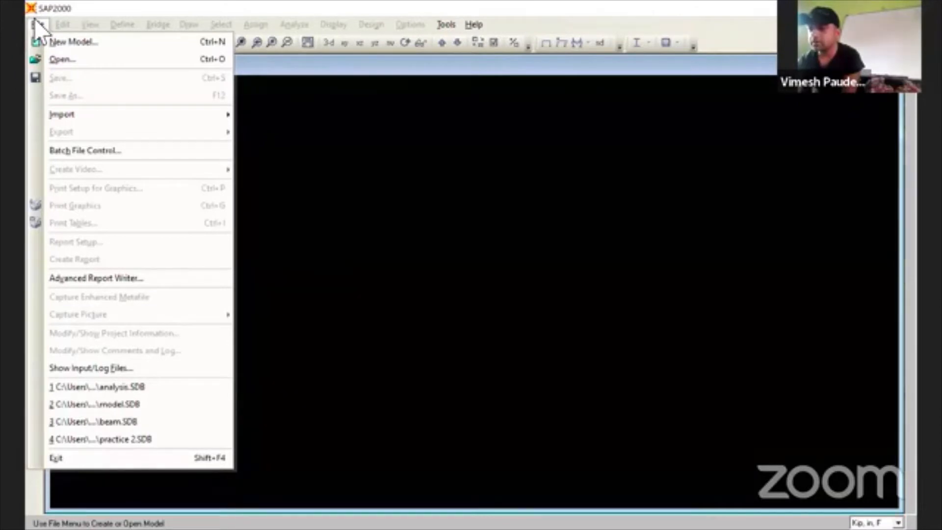
{"action": "left_click", "coordinate": [156, 23]}
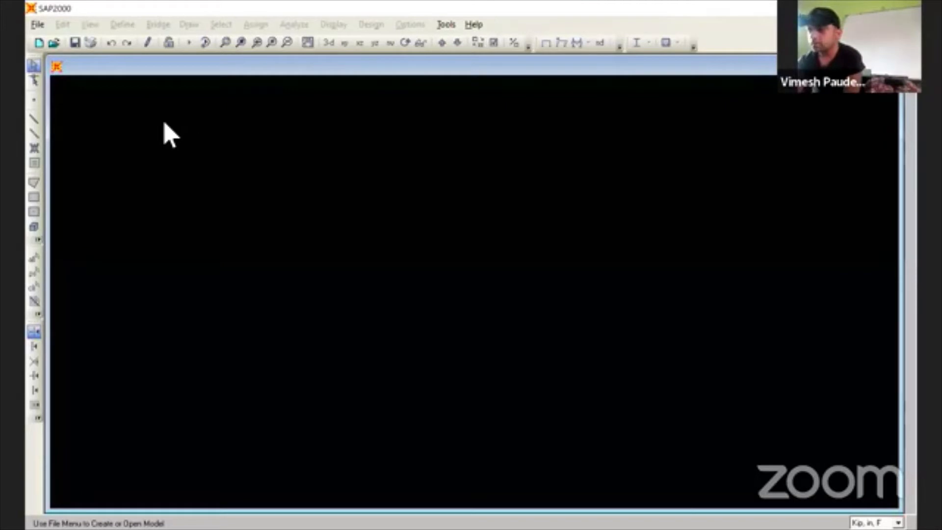
{"action": "left_click", "coordinate": [37, 24]}
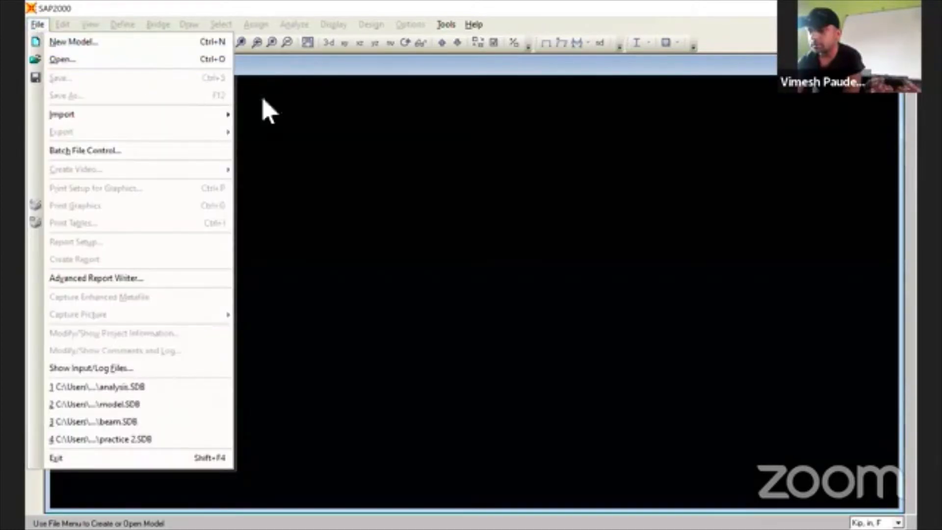
{"action": "left_click", "coordinate": [293, 116]}
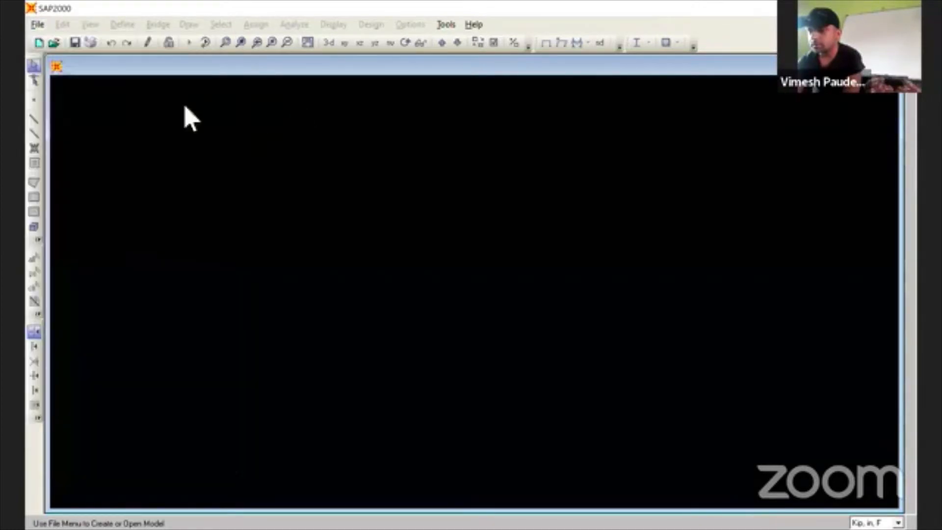
- Start a new model initialized from defaults with KN, m, C units
{"action": "left_click", "coordinate": [39, 42]}
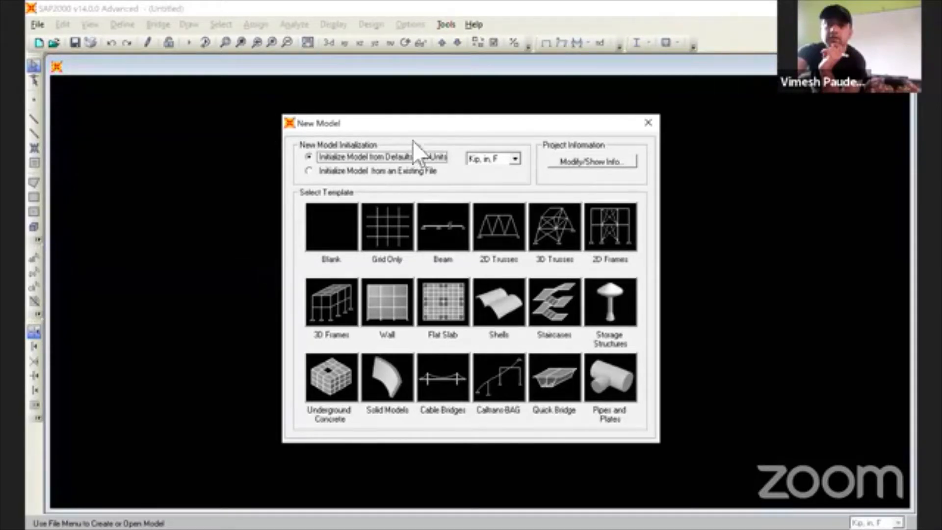
{"action": "left_click", "coordinate": [514, 159]}
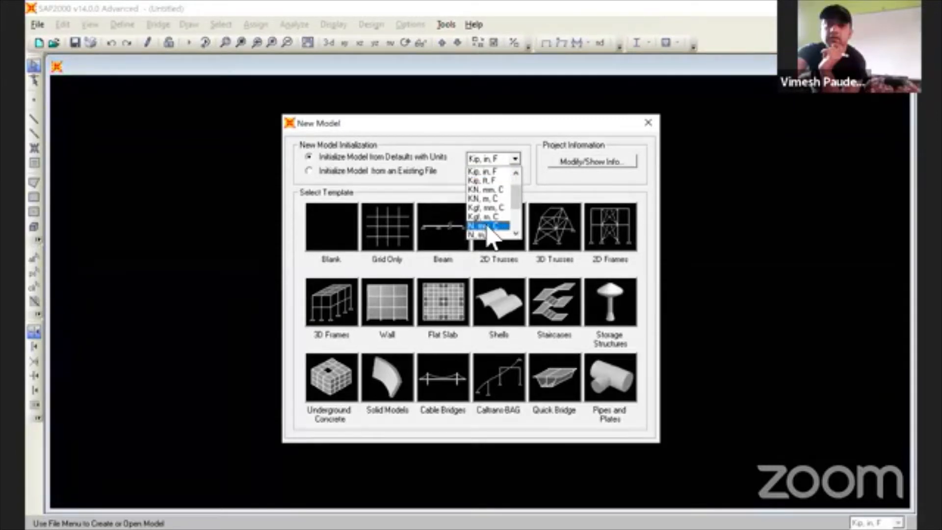
{"action": "left_click", "coordinate": [497, 198]}
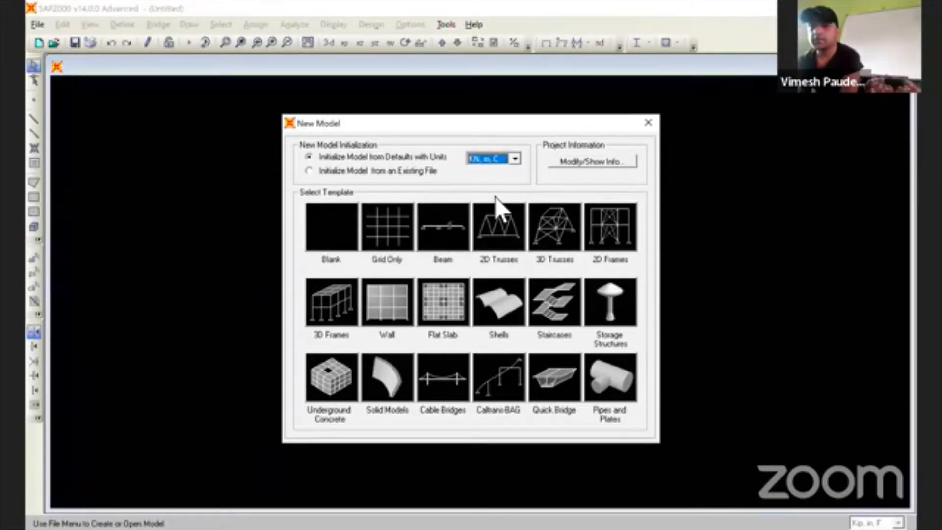
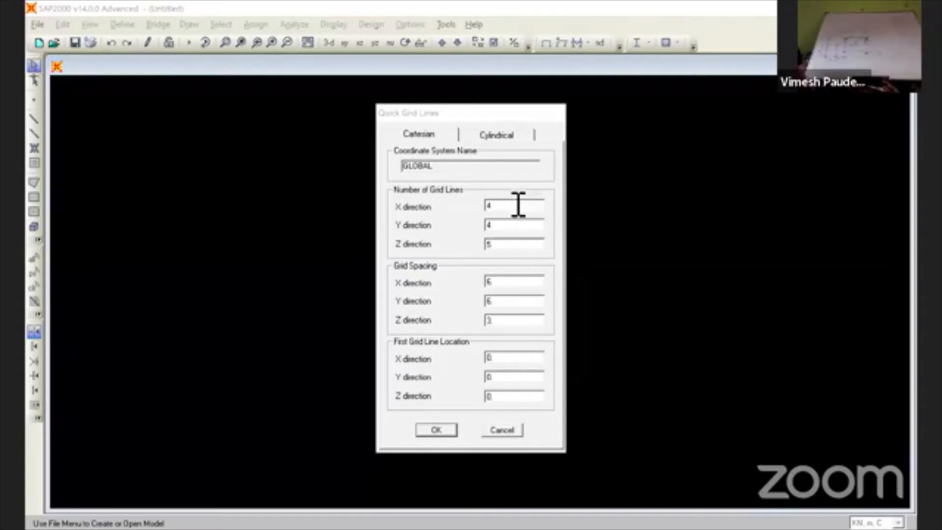
- Create a Cartesian quick grid with 2 X, 1 Y and 1 Z grid lines and an X spacing of 4 m
{"action": "double_click", "coordinate": [511, 208]}
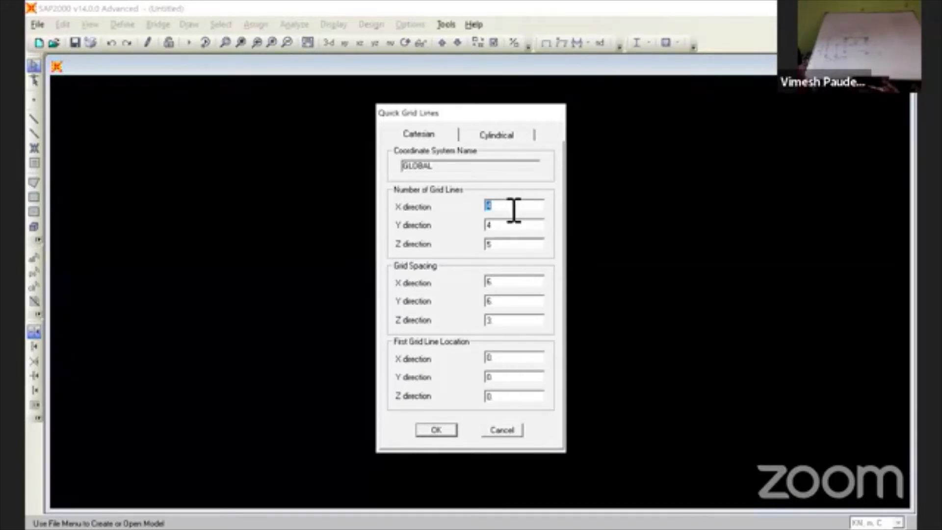
{"action": "type", "text": "2"}
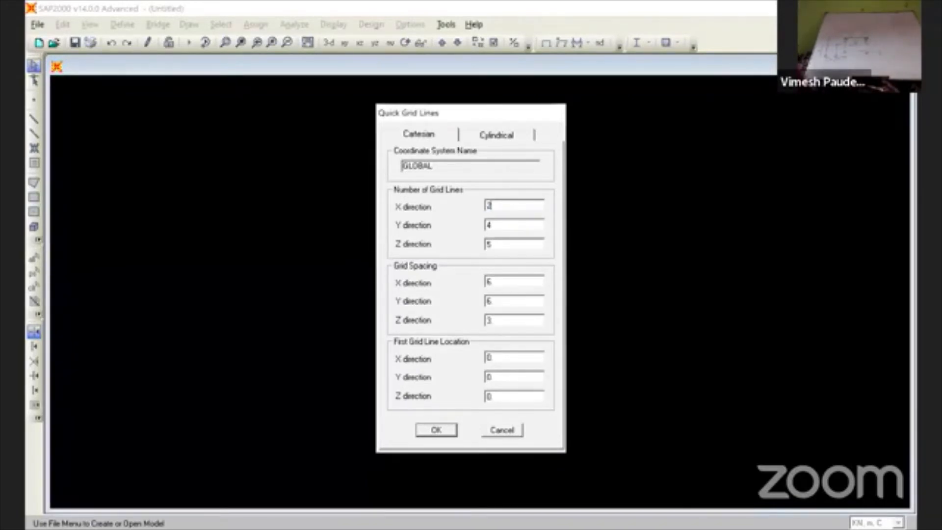
{"action": "double_click", "coordinate": [502, 227]}
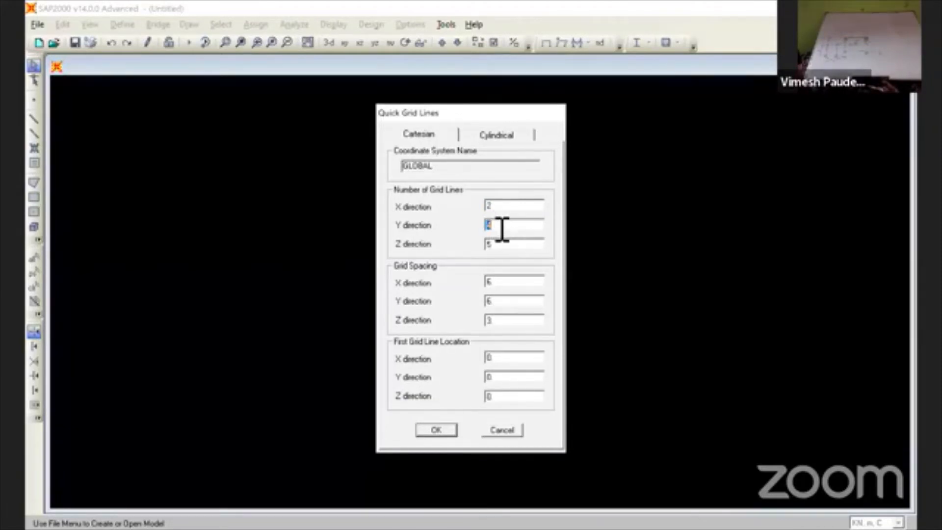
{"action": "type", "text": "1"}
{"action": "double_click", "coordinate": [506, 254]}
{"action": "type", "text": "1"}
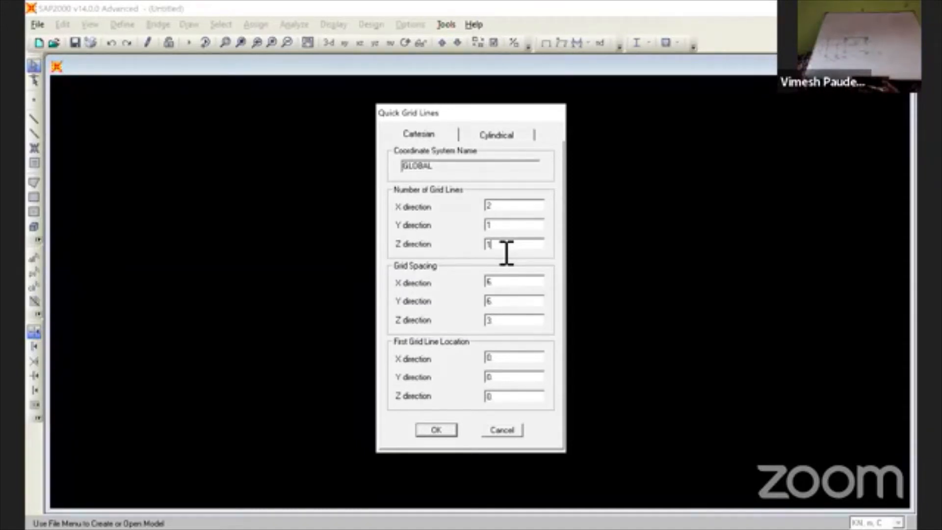
{"action": "left_click", "coordinate": [504, 282]}
{"action": "type", "text": "4"}
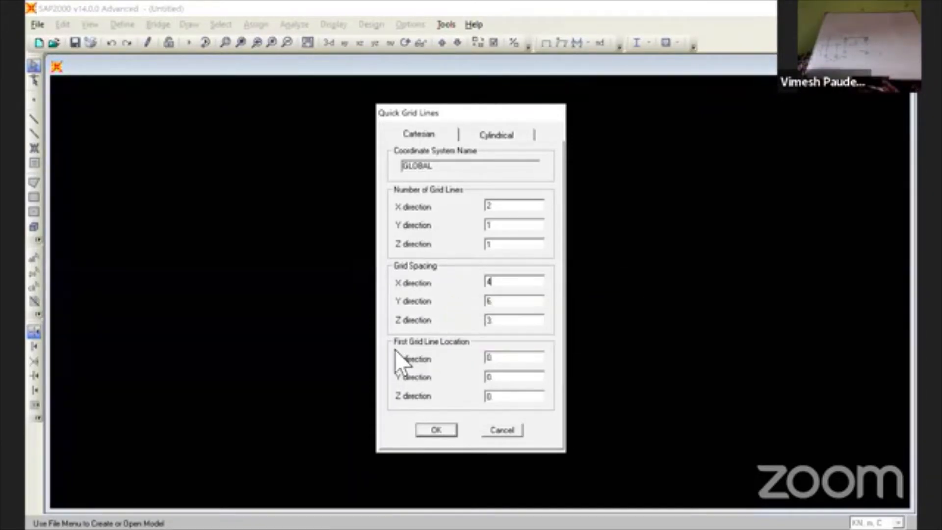
{"action": "left_click", "coordinate": [434, 431]}
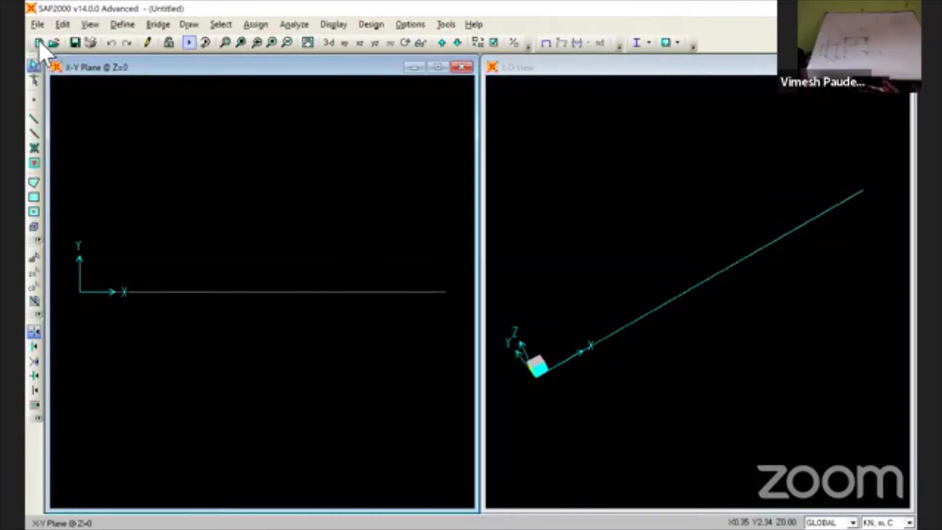
- Switch the X-Y plan view to the X-Z plane at Y=0
{"action": "left_click", "coordinate": [147, 43]}
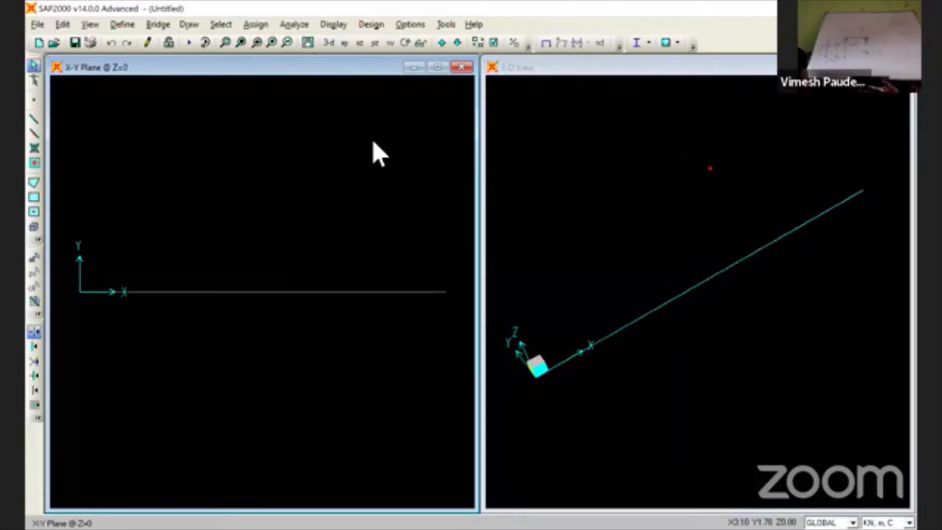
{"action": "left_click", "coordinate": [358, 43]}
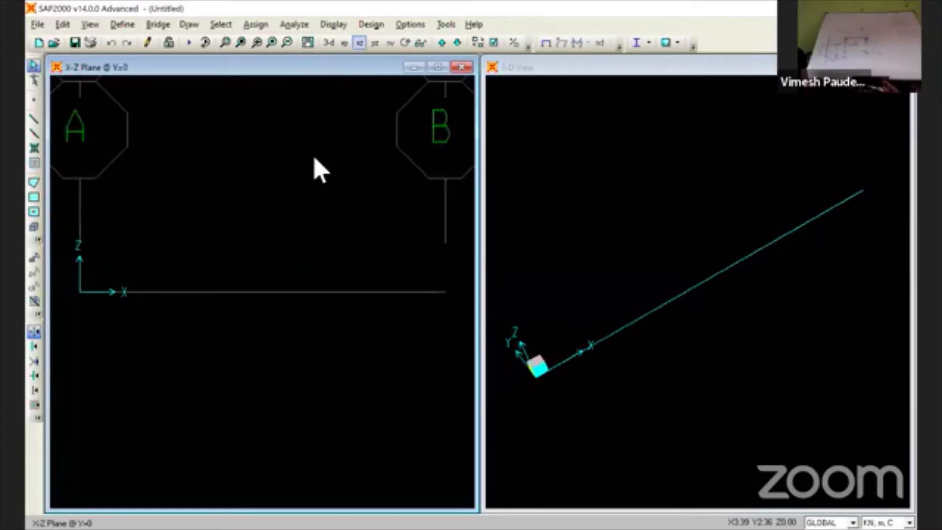
{"action": "scroll", "coordinate": [272, 199], "scroll_direction": "down", "scroll_amount": 2}
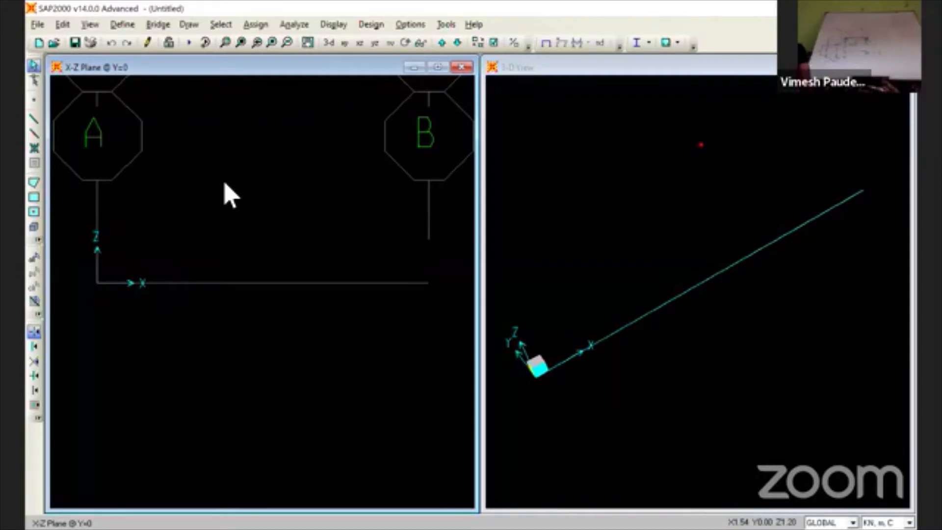
{"action": "left_click", "coordinate": [122, 25]}
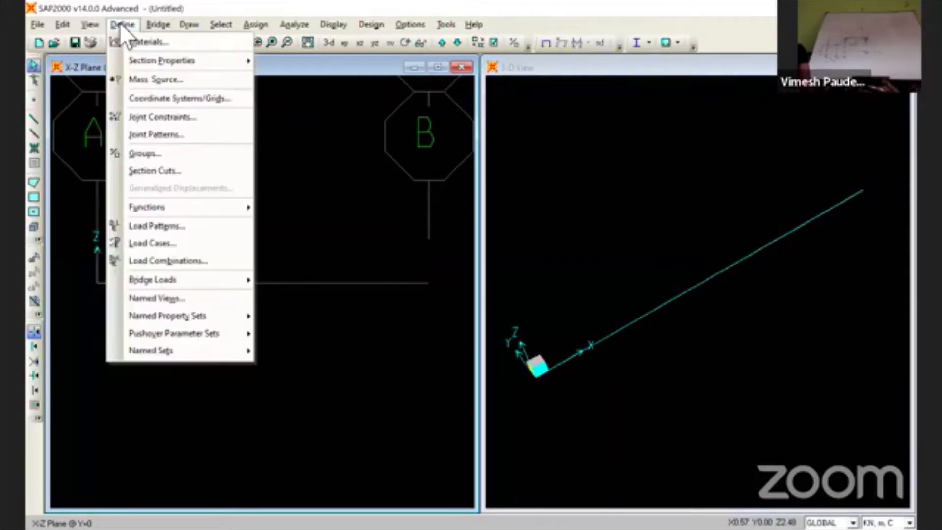
{"action": "left_click", "coordinate": [189, 24]}
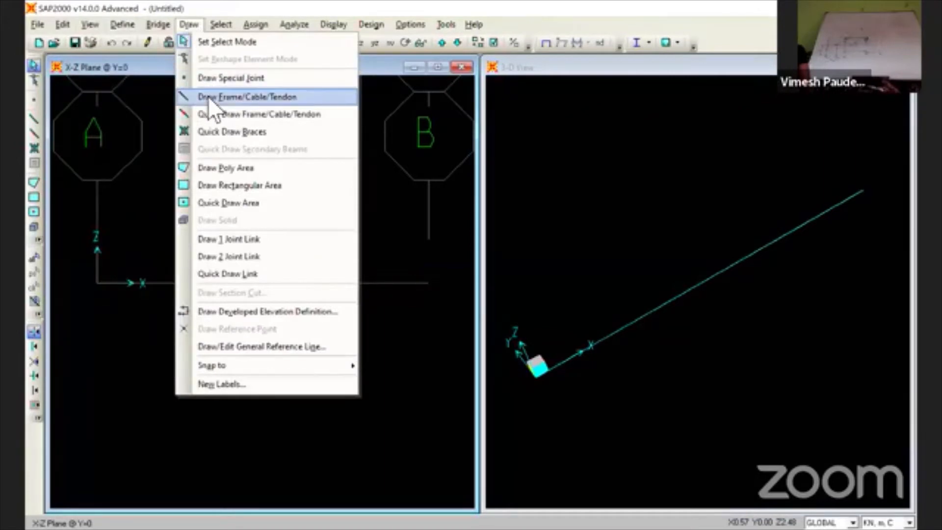
{"action": "left_click", "coordinate": [160, 133]}
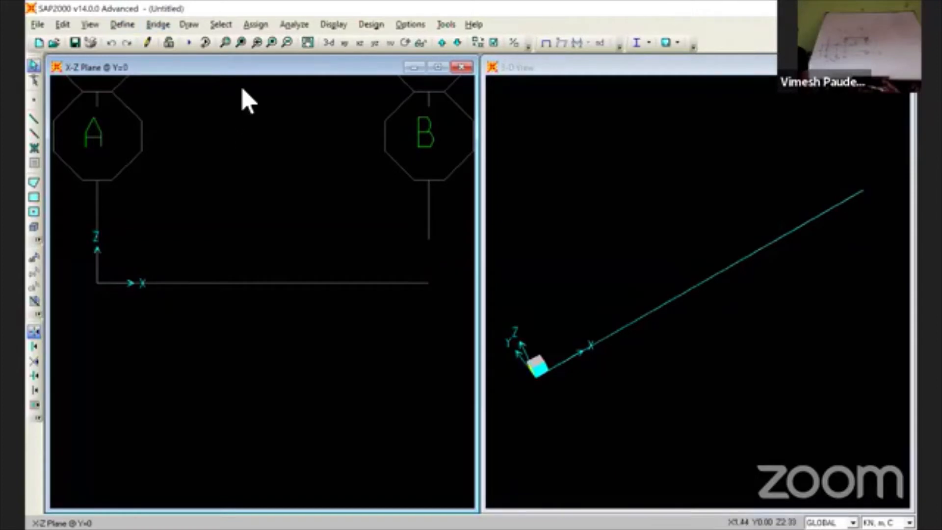
{"action": "left_click", "coordinate": [185, 24]}
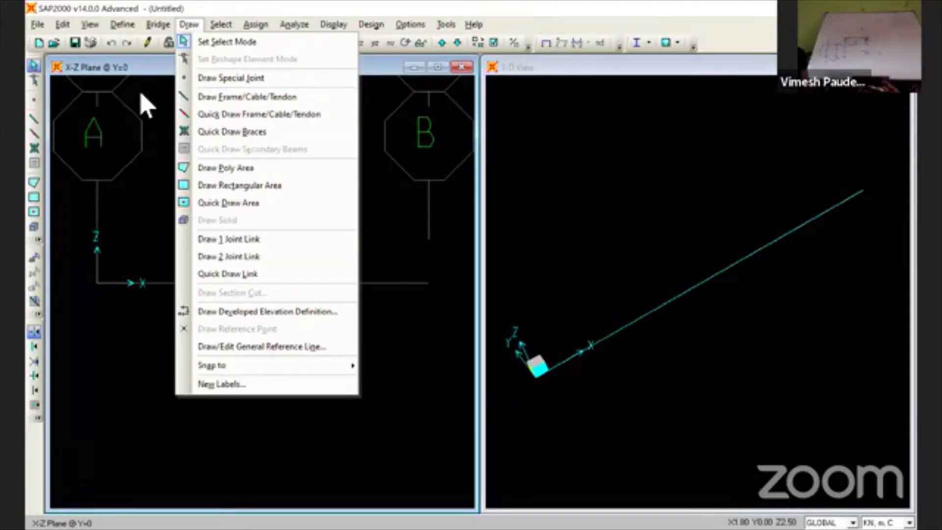
{"action": "left_click", "coordinate": [64, 108]}
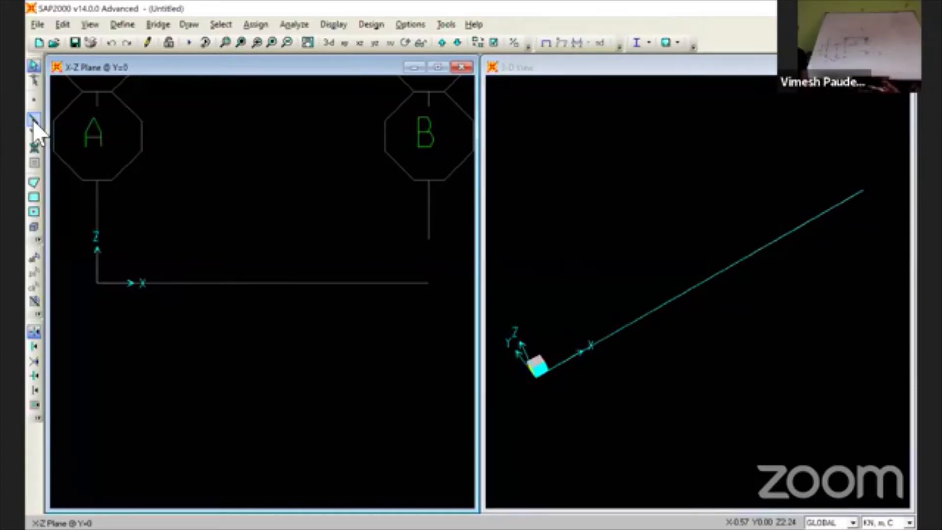
- Draw a straight frame element with section FSEC1 along the X axis from grid line A to grid line B
{"action": "left_click", "coordinate": [32, 120]}
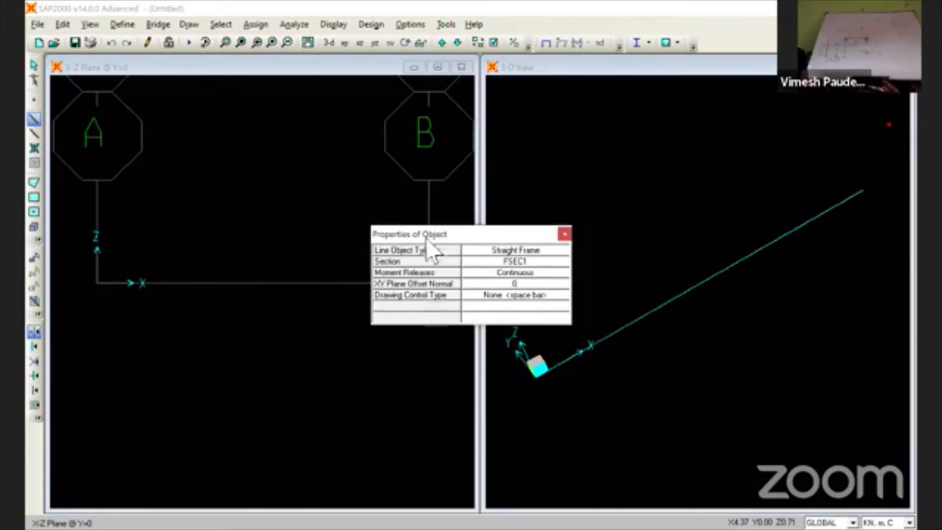
{"action": "right_click", "coordinate": [526, 235]}
{"action": "left_click", "coordinate": [481, 237]}
{"action": "left_click_drag", "start_coordinate": [489, 232], "coordinate": [672, 151]}
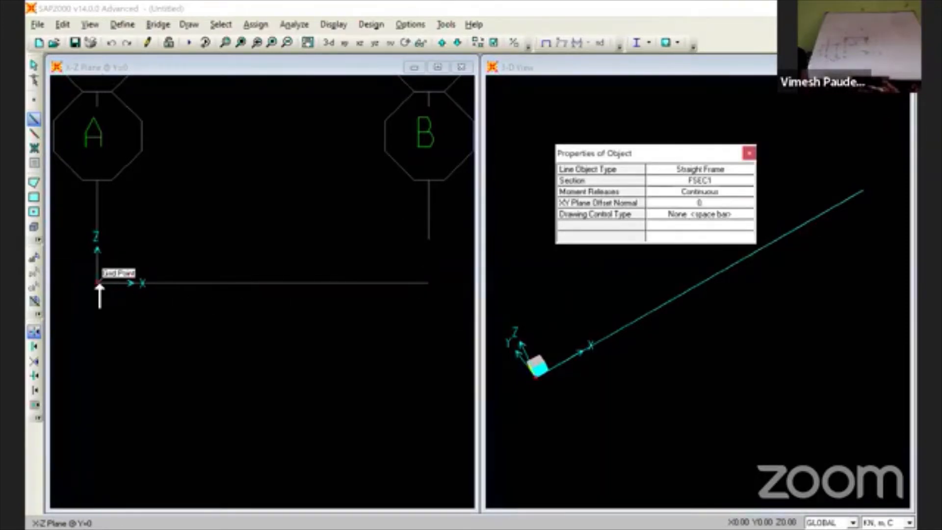
{"action": "left_click", "coordinate": [100, 286]}
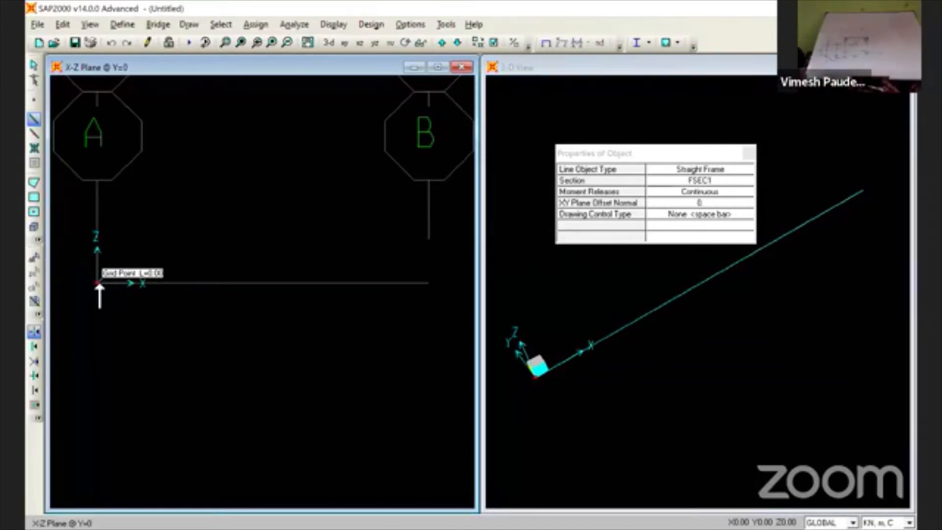
{"action": "left_click", "coordinate": [98, 284]}
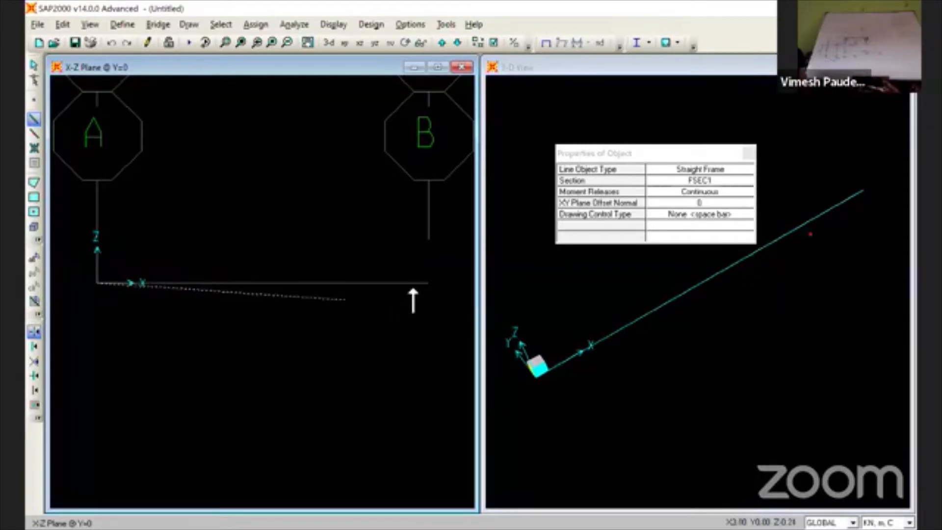
{"action": "double_click", "coordinate": [429, 284]}
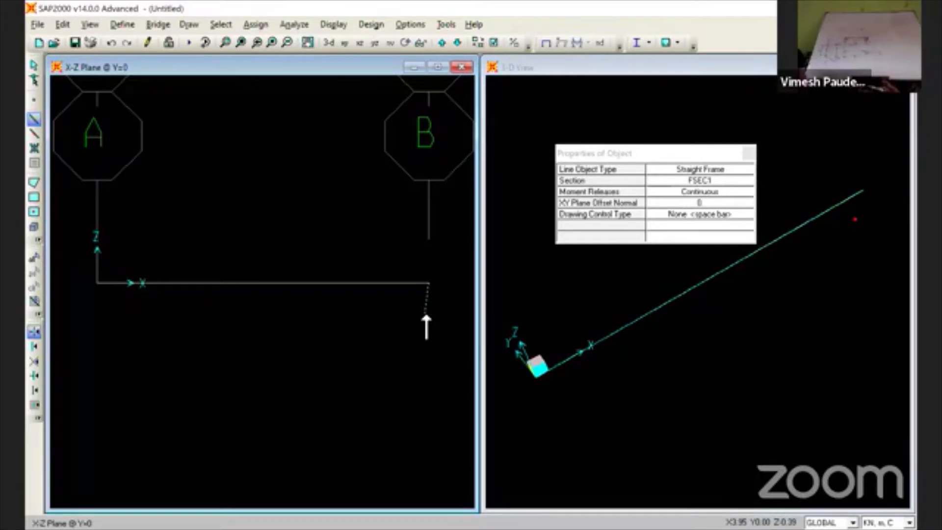
{"action": "right_click", "coordinate": [426, 315]}
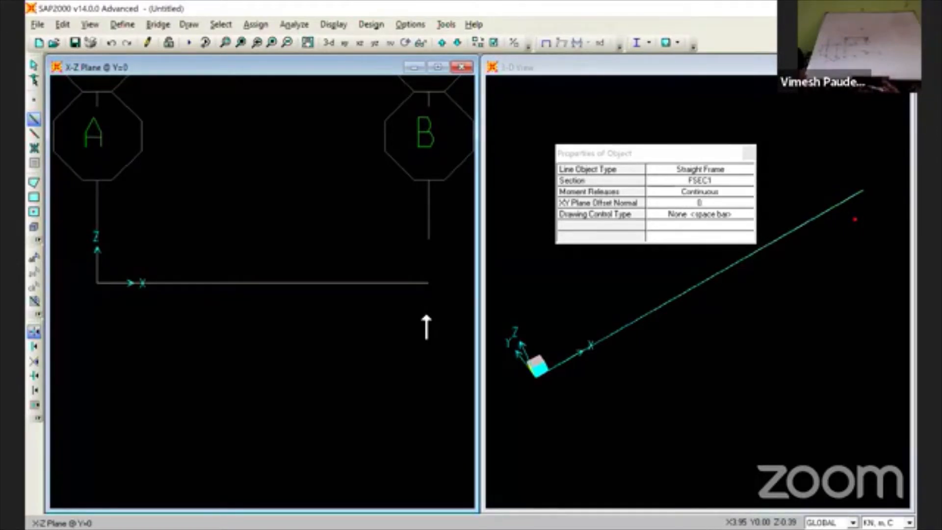
{"action": "key", "text": "Escape"}
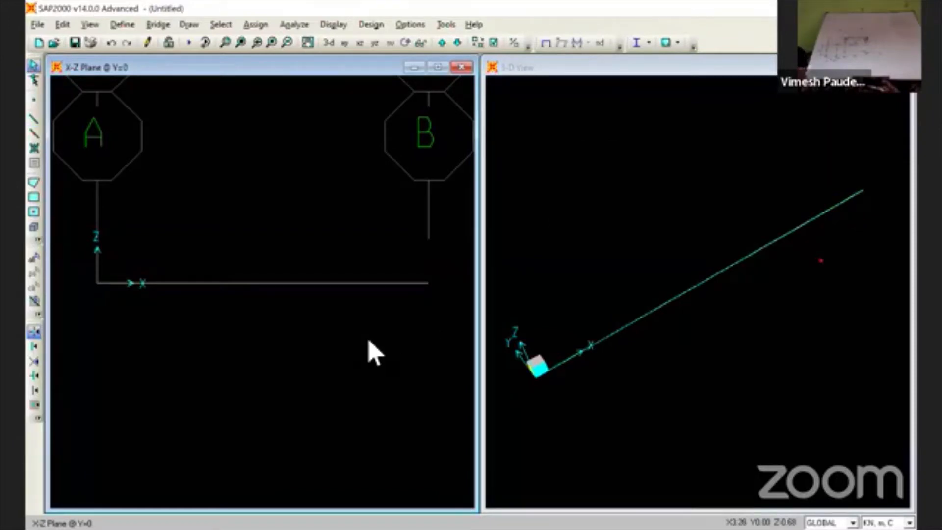
- Delete the frame element between grid lines A and B
{"action": "left_click_drag", "start_coordinate": [368, 339], "coordinate": [323, 243]}
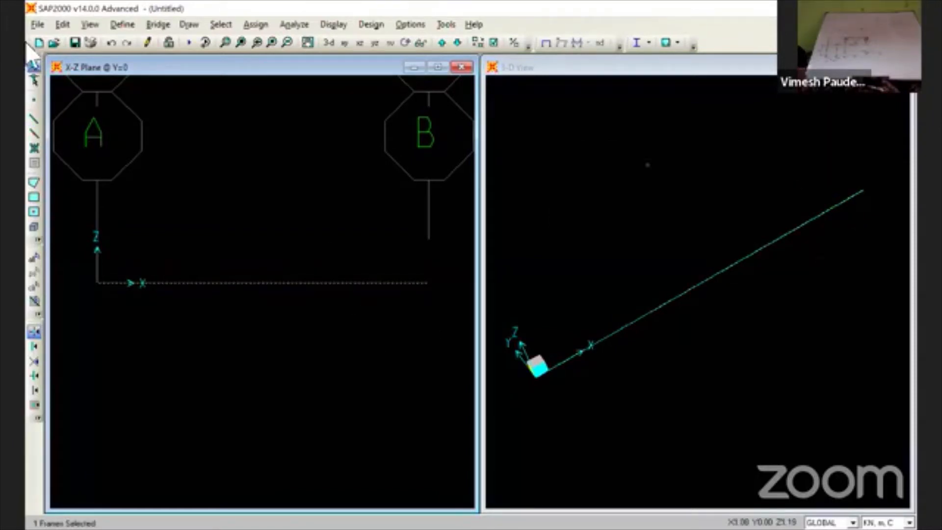
{"action": "left_click", "coordinate": [63, 24]}
{"action": "left_click", "coordinate": [86, 129]}
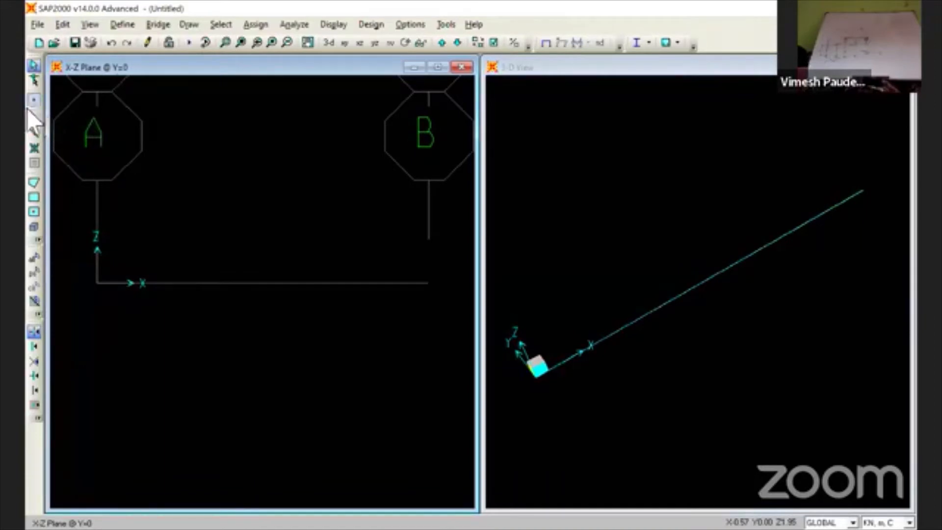
- Draw a straight frame element with section FSEC1 along the X axis from grid line A to grid line B
{"action": "left_click", "coordinate": [31, 117]}
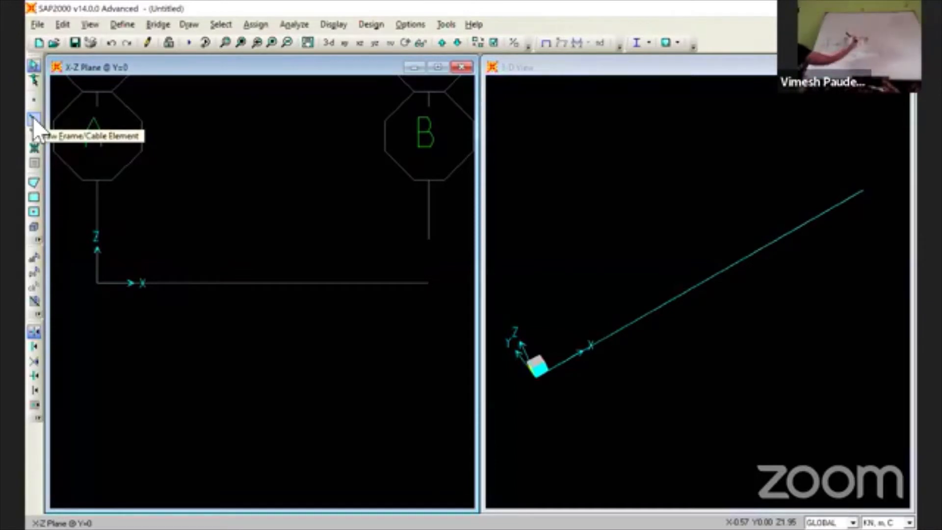
{"action": "left_click", "coordinate": [33, 116]}
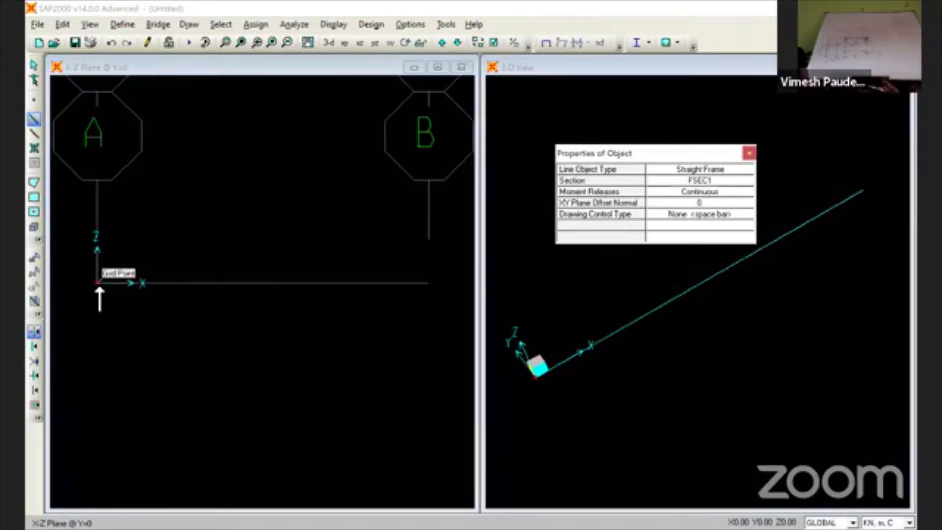
{"action": "left_click", "coordinate": [101, 287]}
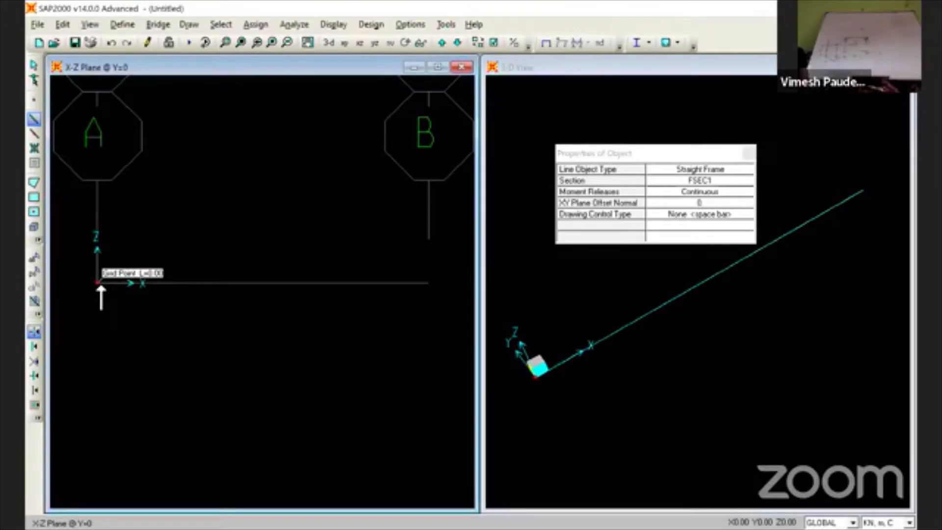
{"action": "left_click", "coordinate": [429, 284]}
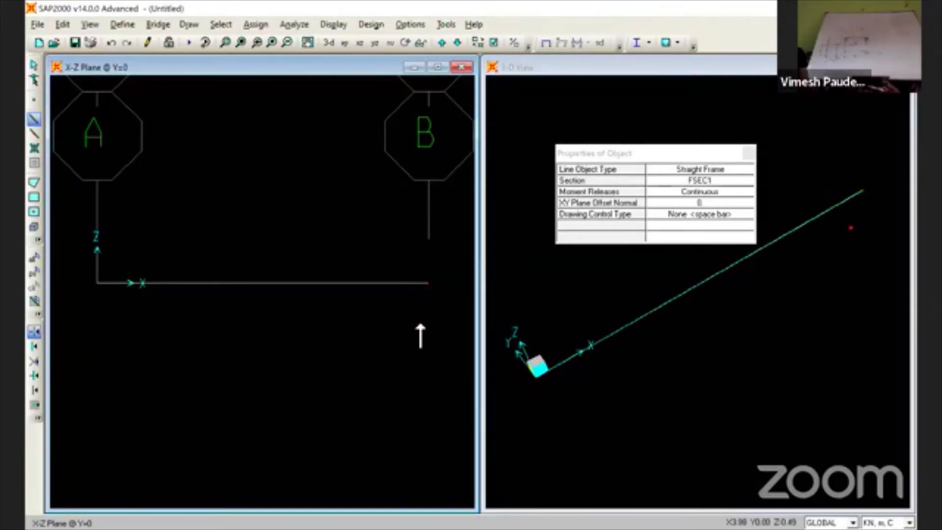
{"action": "key", "text": "Escape"}
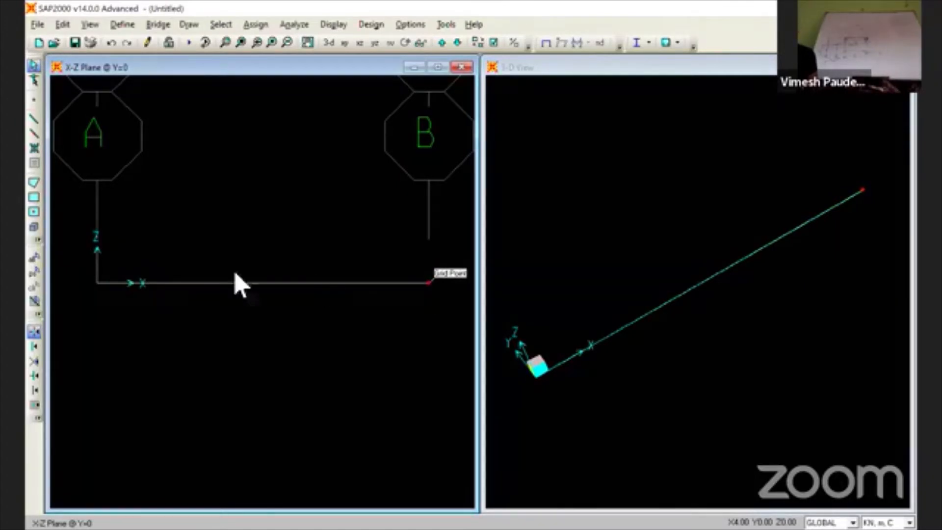
{"action": "left_click", "coordinate": [97, 283]}
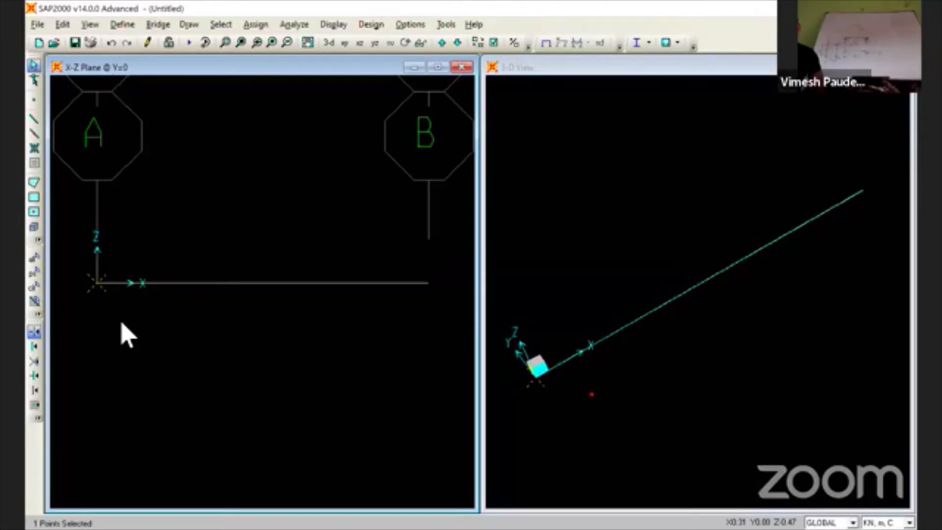
{"action": "left_click", "coordinate": [254, 25]}
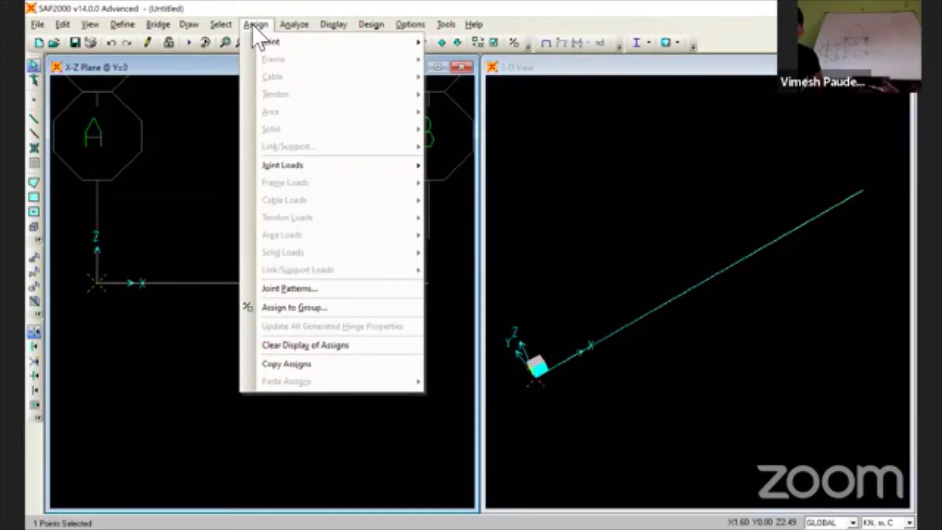
{"action": "left_click", "coordinate": [180, 184]}
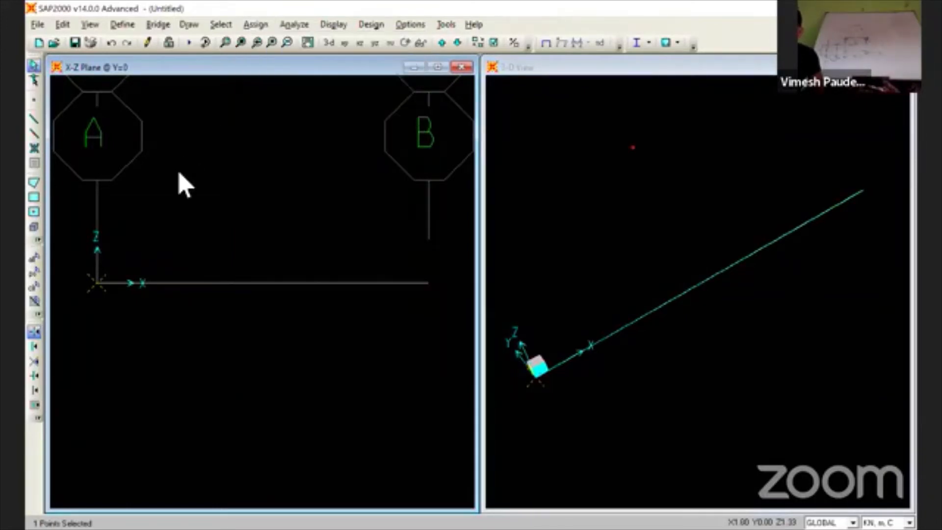
{"action": "key", "text": "Escape"}
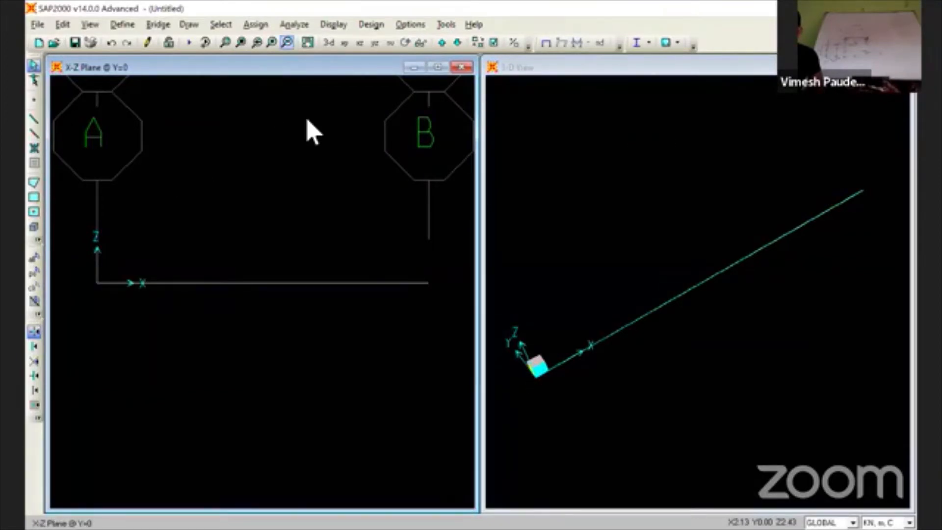
{"action": "left_click", "coordinate": [257, 25]}
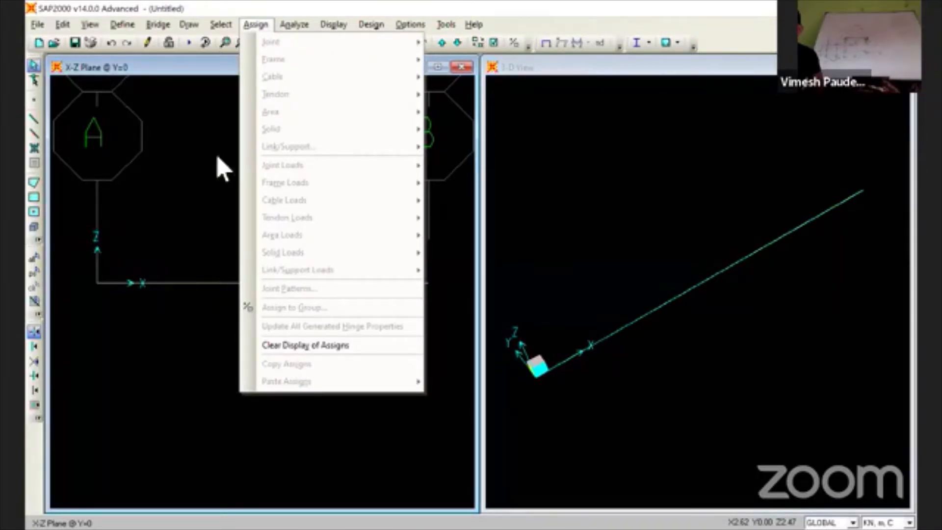
{"action": "left_click", "coordinate": [181, 179]}
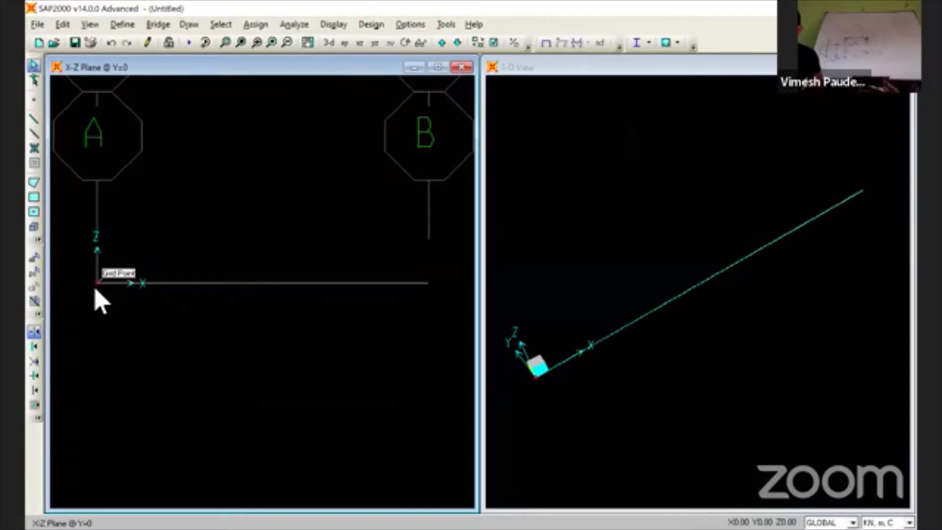
- Assign a pinned support restraining Translation 1, 2 and 3 to the beam's joint at grid line A
{"action": "left_click", "coordinate": [96, 285]}
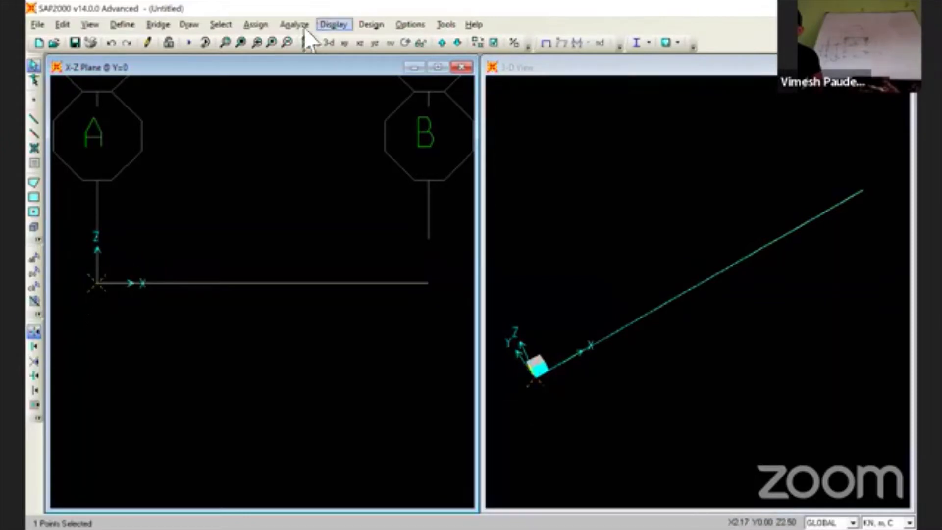
{"action": "left_click", "coordinate": [245, 25]}
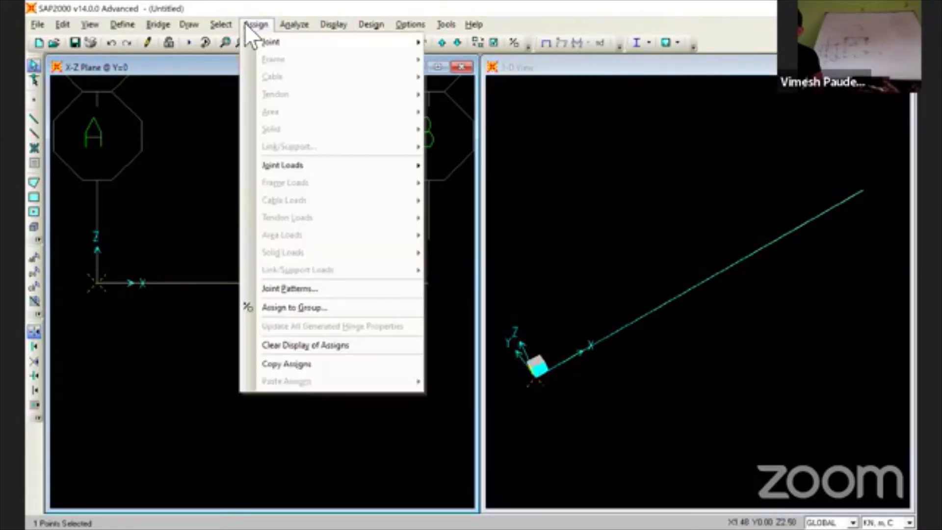
{"action": "mouse_move", "coordinate": [260, 42]}
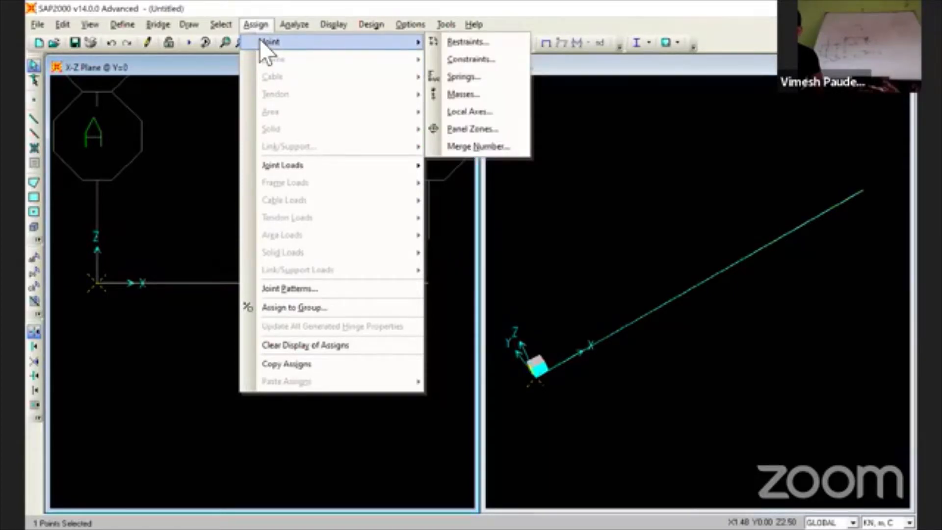
{"action": "key", "text": "Right"}
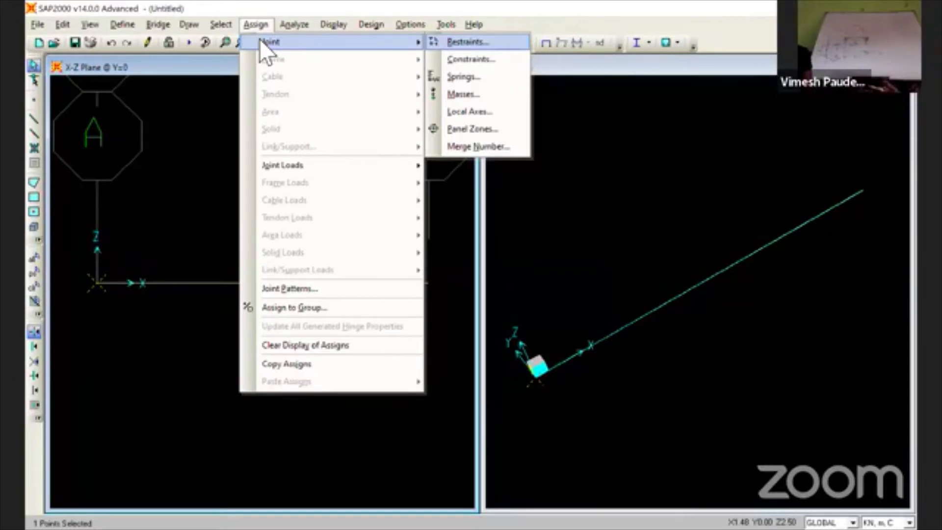
{"action": "key", "text": "Return"}
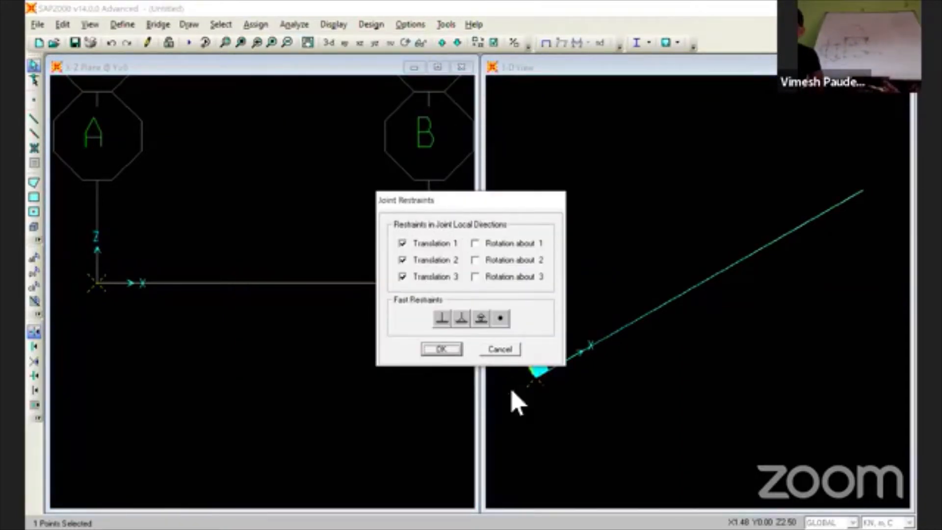
{"action": "left_click", "coordinate": [496, 352]}
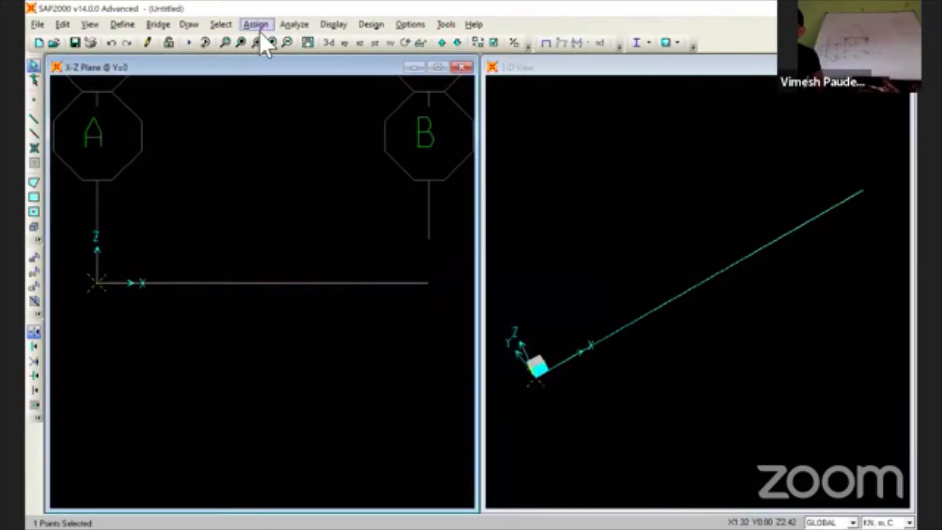
{"action": "left_click", "coordinate": [259, 29]}
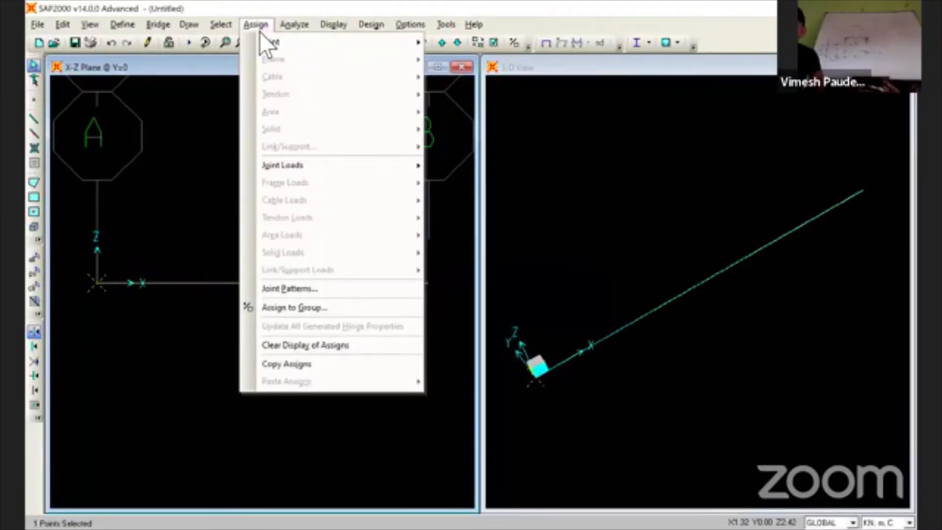
{"action": "mouse_move", "coordinate": [281, 42]}
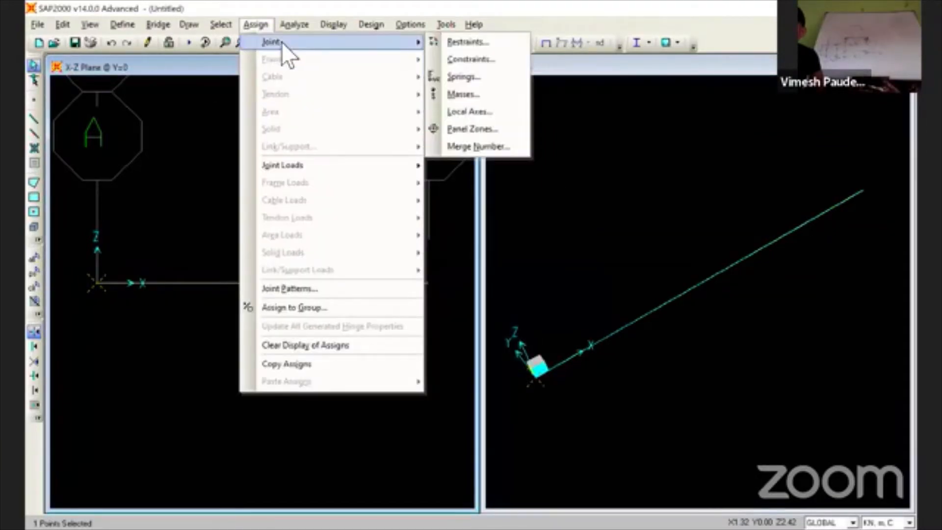
{"action": "left_click", "coordinate": [453, 44]}
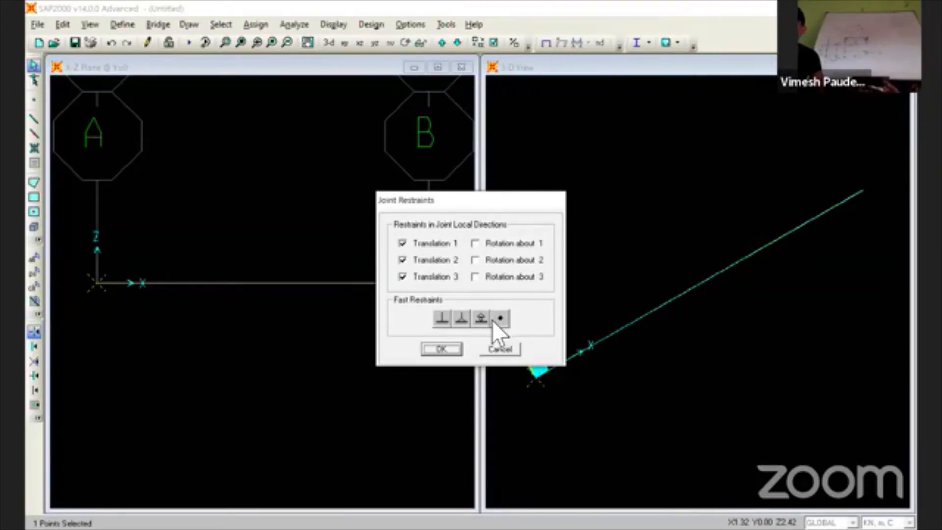
{"action": "left_click", "coordinate": [458, 318]}
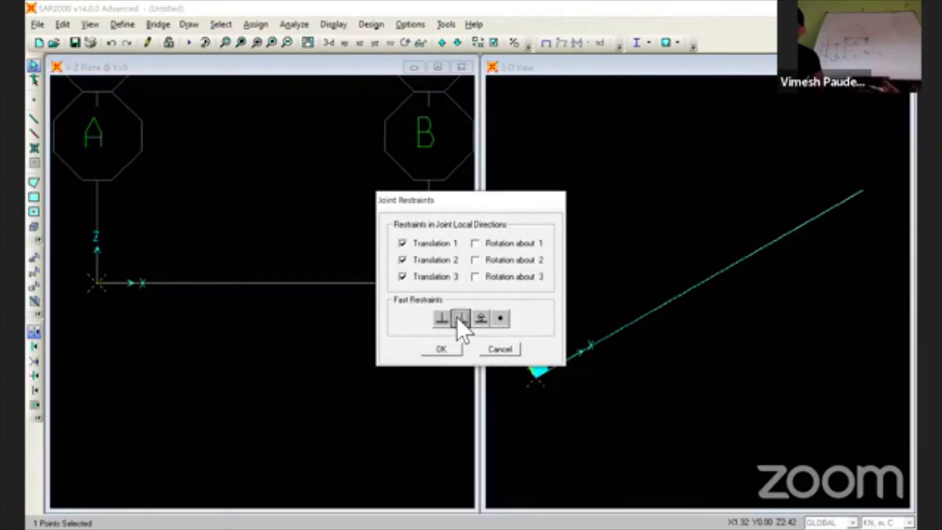
{"action": "left_click", "coordinate": [441, 349]}
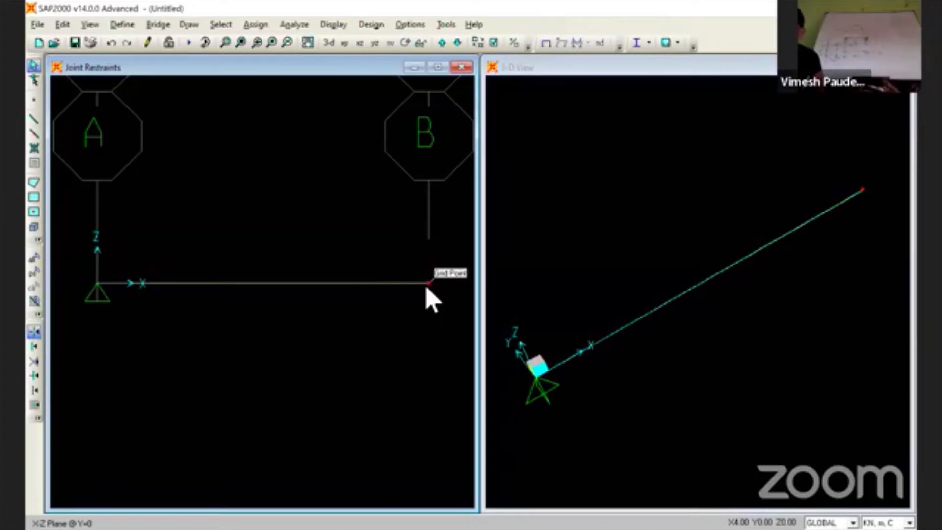
- Assign a roller support restraining only Translation 3 to the beam's joint at grid line B
{"action": "left_click", "coordinate": [427, 289]}
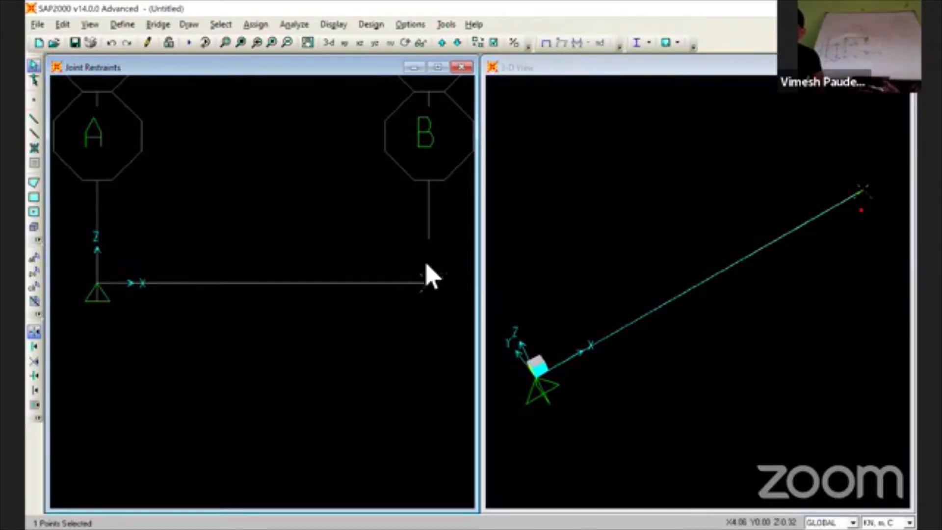
{"action": "left_click", "coordinate": [255, 25]}
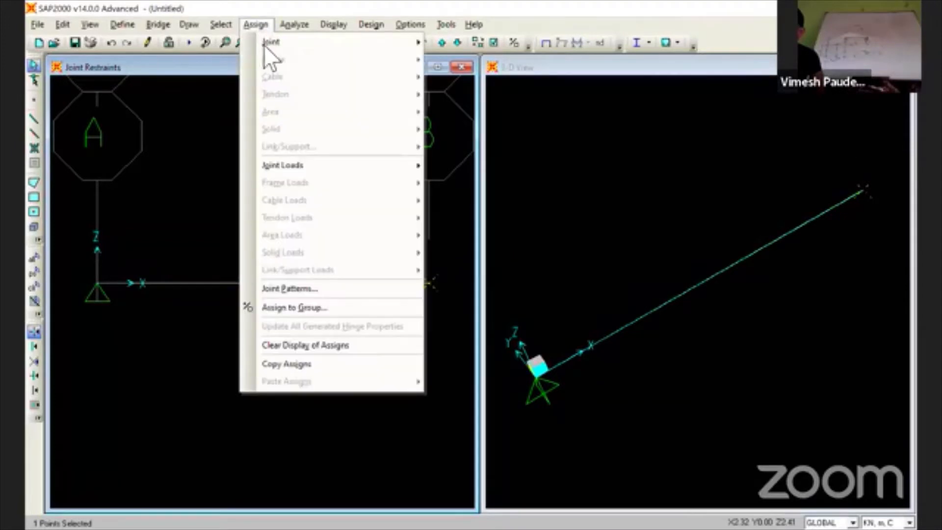
{"action": "mouse_move", "coordinate": [339, 46]}
{"action": "left_click", "coordinate": [434, 41]}
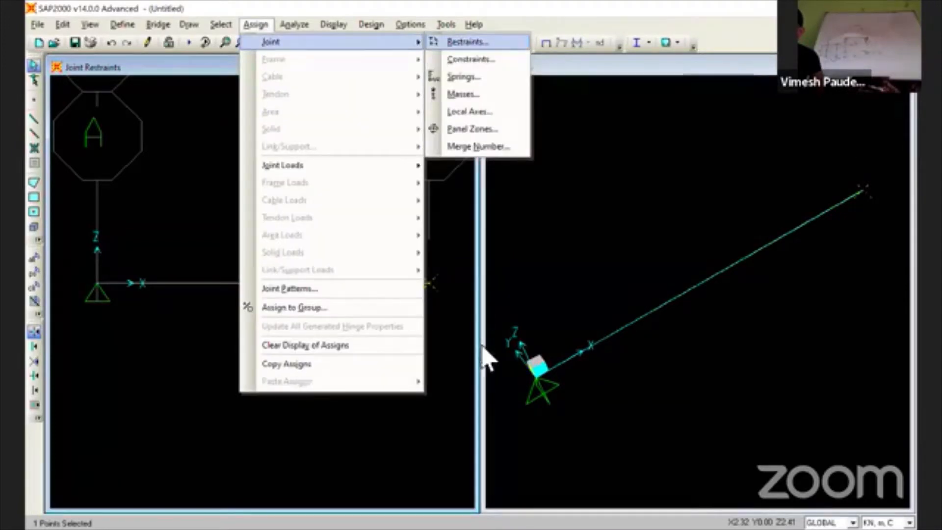
{"action": "left_click", "coordinate": [480, 318]}
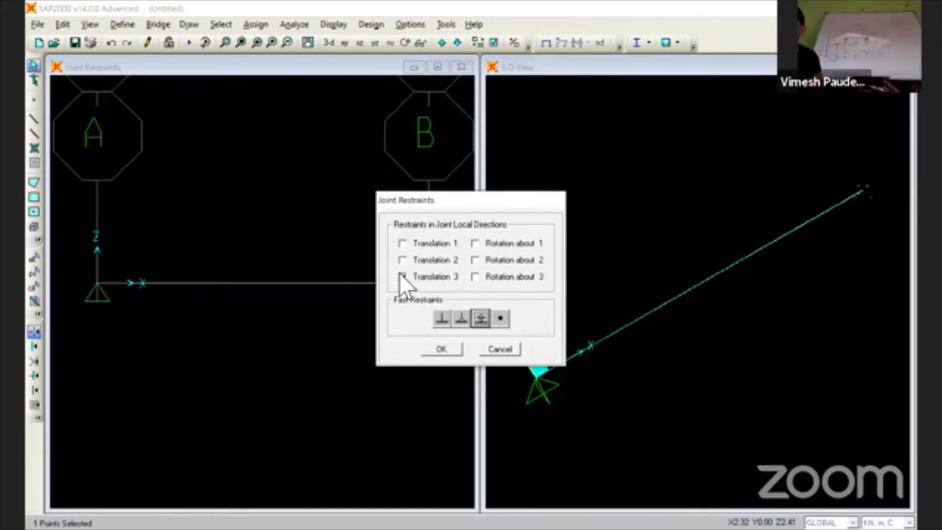
{"action": "left_click", "coordinate": [402, 243]}
{"action": "left_click", "coordinate": [402, 259]}
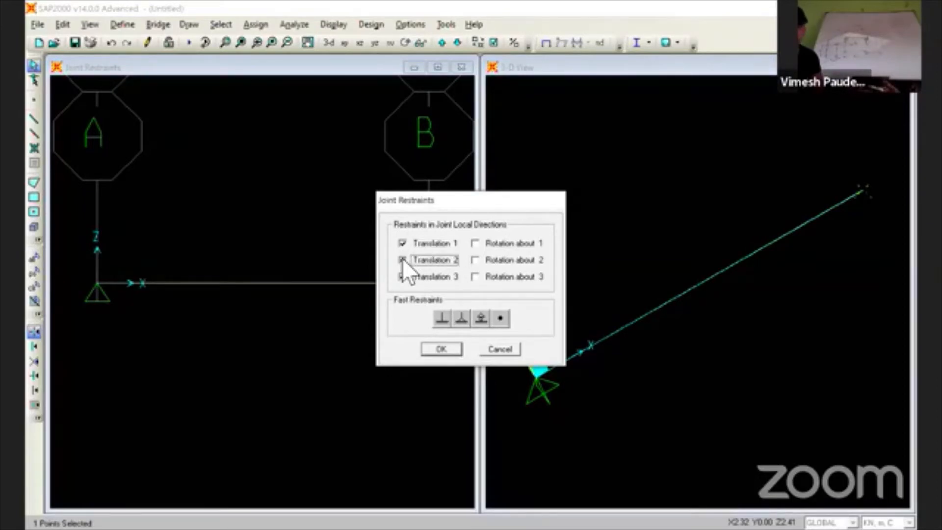
{"action": "left_click", "coordinate": [403, 243]}
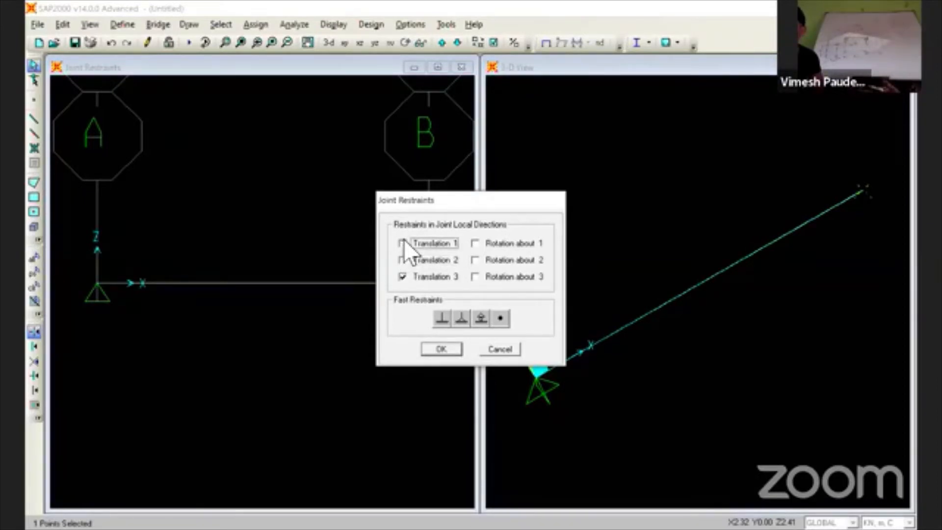
{"action": "left_click", "coordinate": [481, 319]}
{"action": "left_click", "coordinate": [445, 351]}
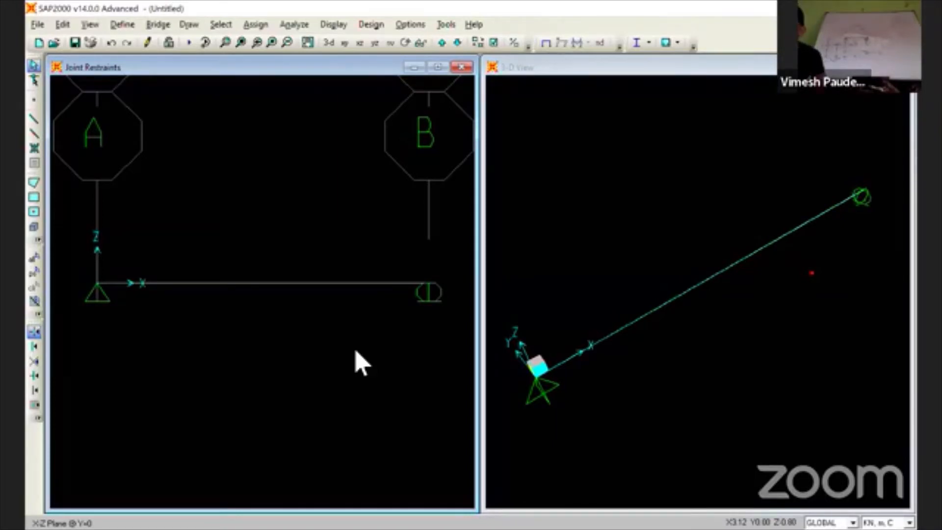
{"action": "left_click", "coordinate": [289, 287]}
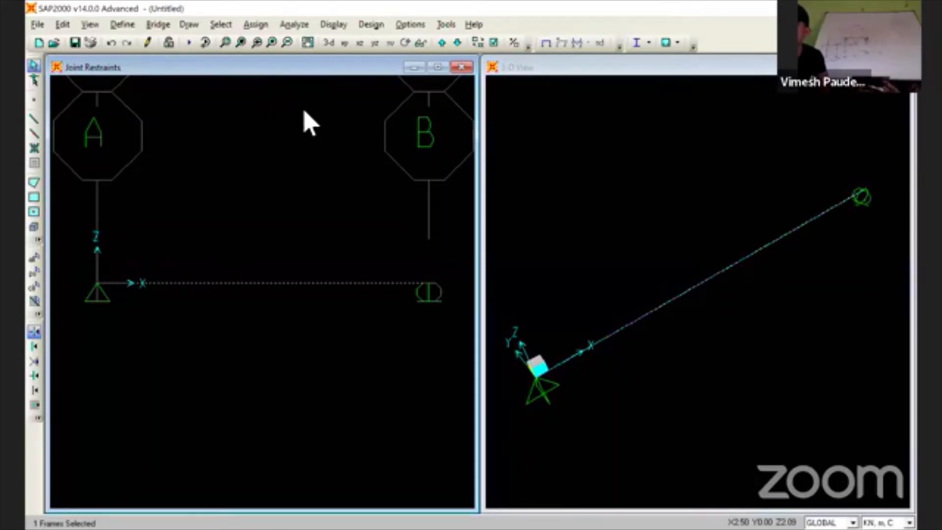
{"action": "left_click", "coordinate": [261, 25]}
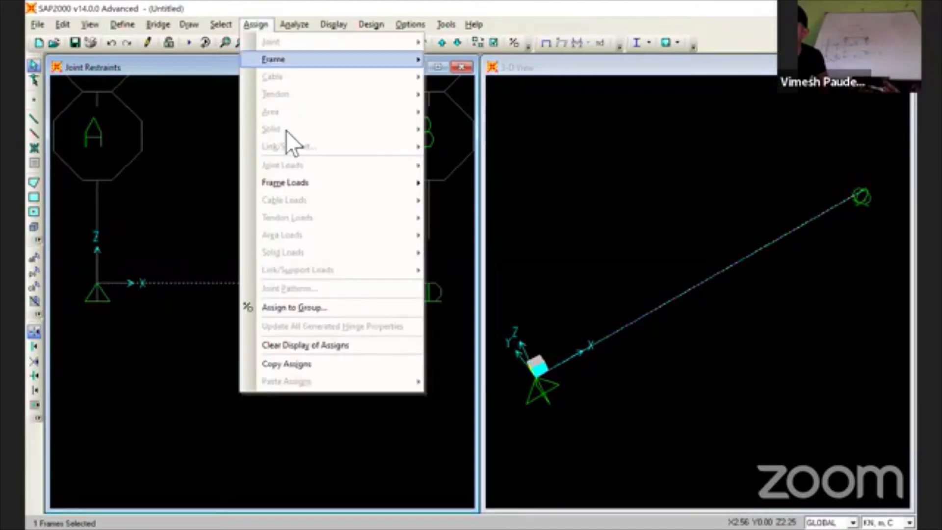
{"action": "mouse_move", "coordinate": [298, 185]}
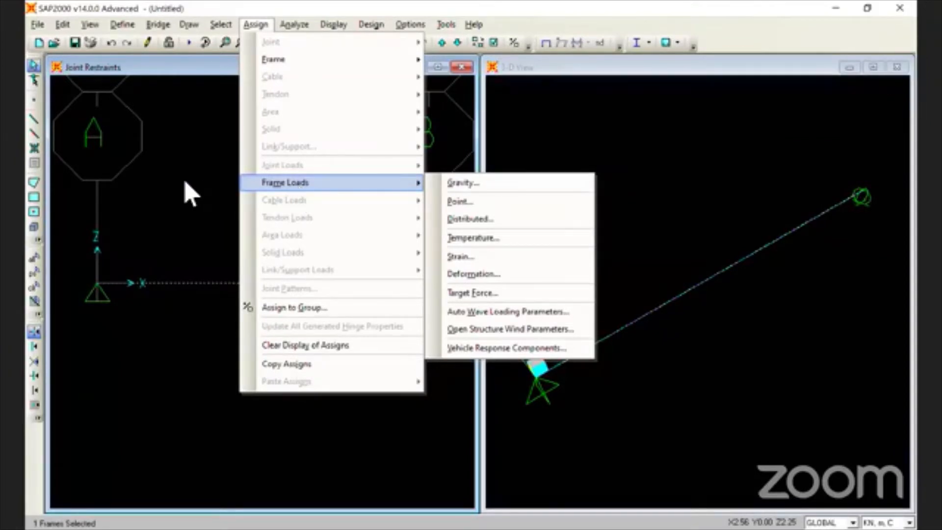
{"action": "left_click", "coordinate": [191, 193]}
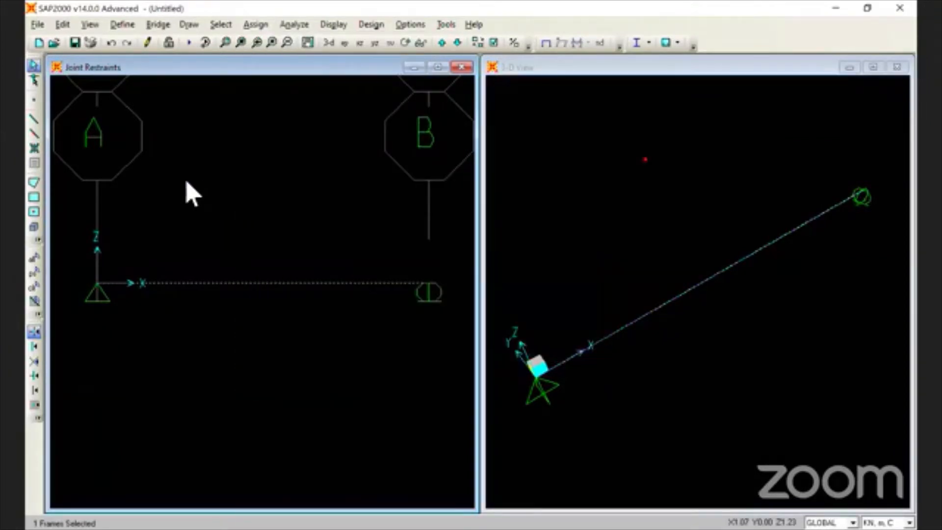
{"action": "key", "text": "ctrl+q"}
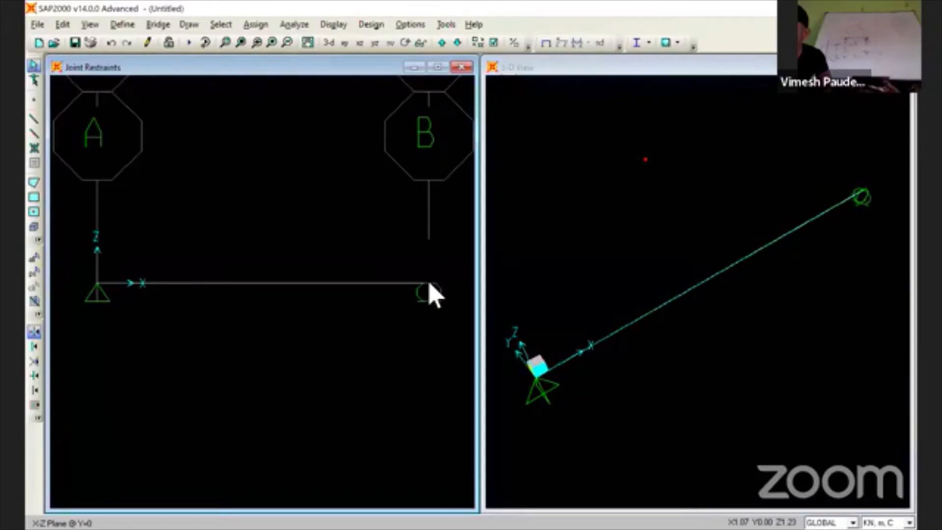
{"action": "key", "text": "super+d"}
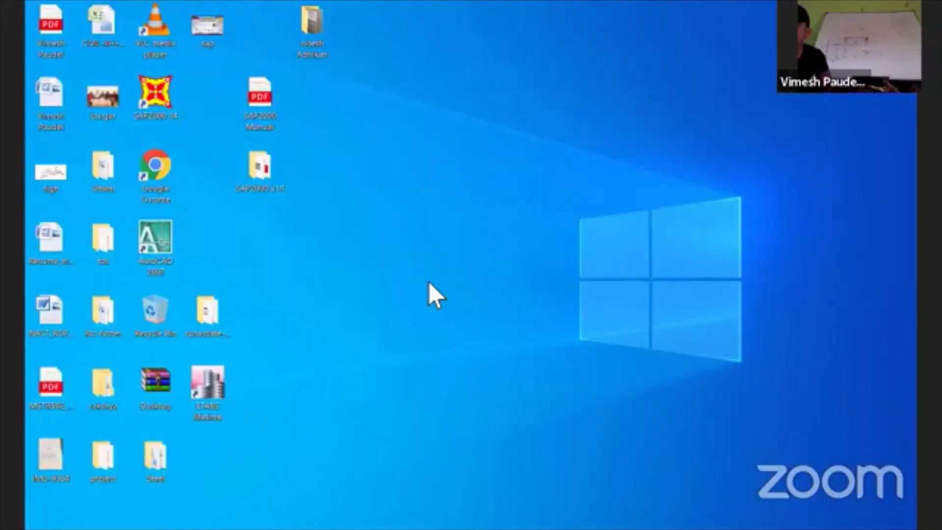
{"action": "key", "text": "super+d"}
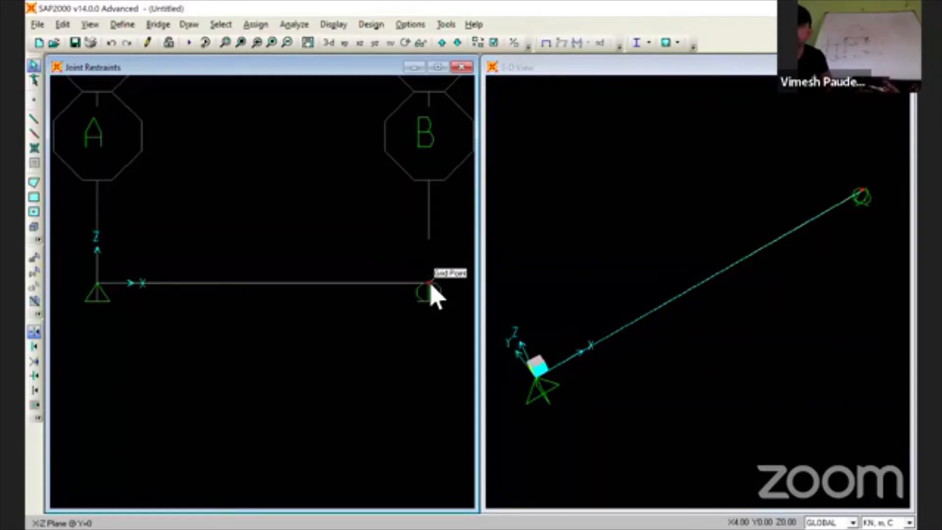
- Remove all joint restraints from the beam's joint at grid line B
{"action": "left_click", "coordinate": [431, 285]}
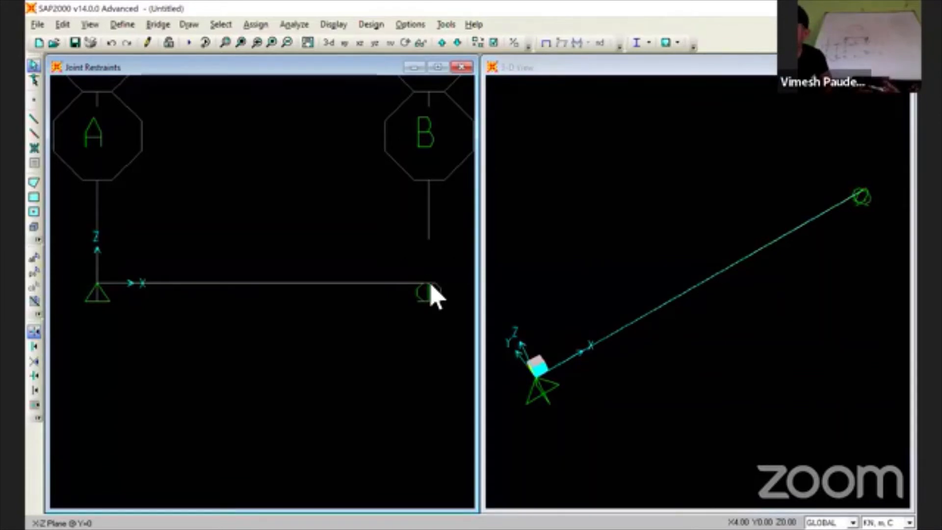
{"action": "left_click", "coordinate": [260, 25]}
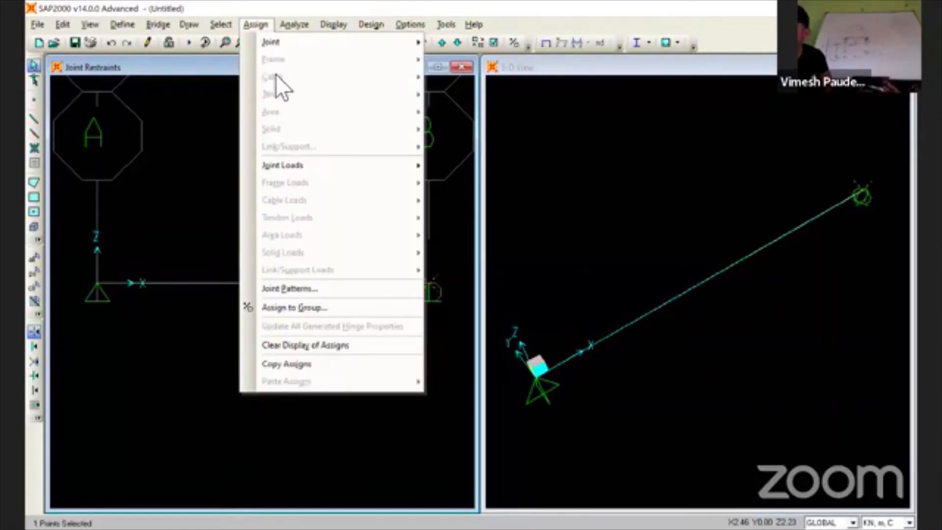
{"action": "mouse_move", "coordinate": [298, 40]}
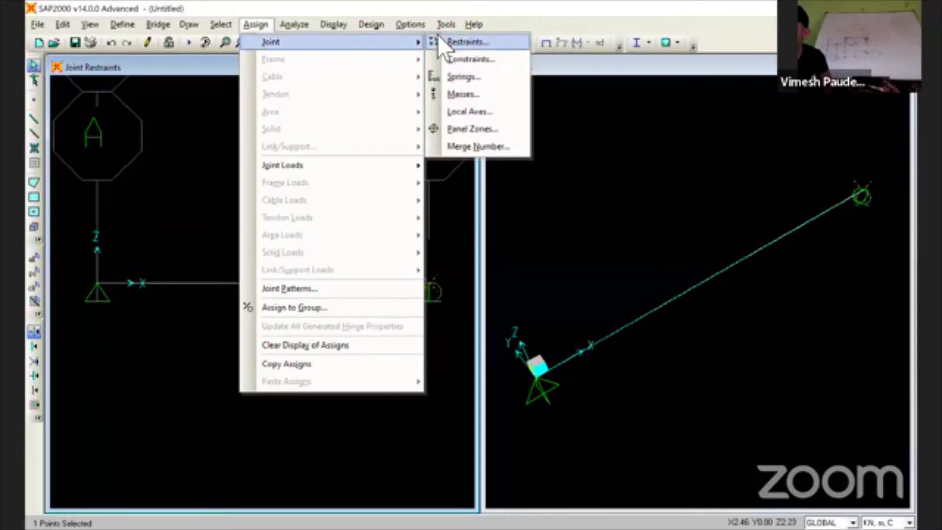
{"action": "left_click", "coordinate": [438, 36]}
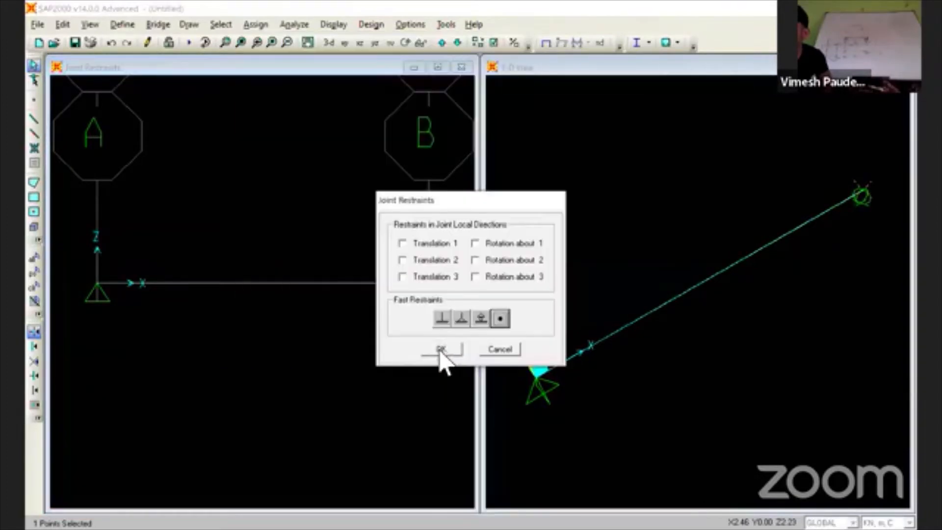
{"action": "left_click", "coordinate": [441, 350]}
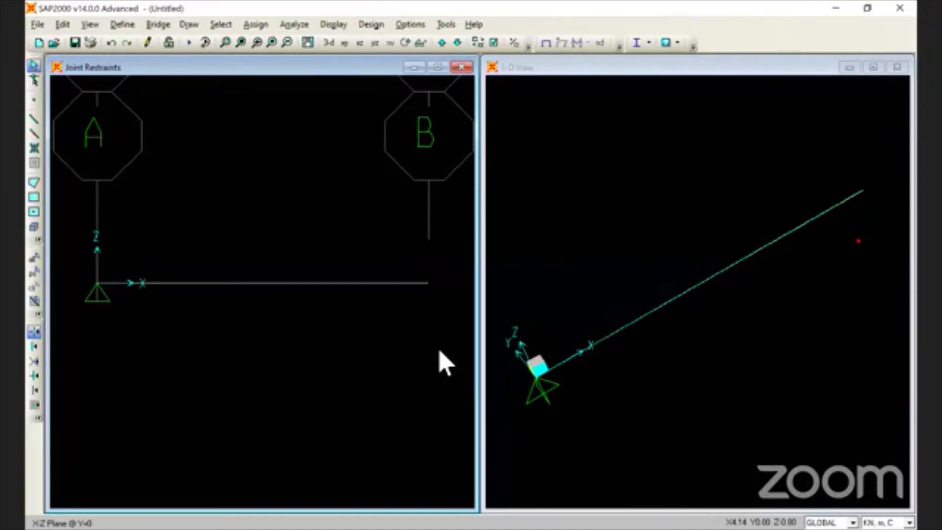
- Assign a roller support with only Translation 3 restrained to the unsupported beam joint at grid line B
{"action": "left_click", "coordinate": [428, 283]}
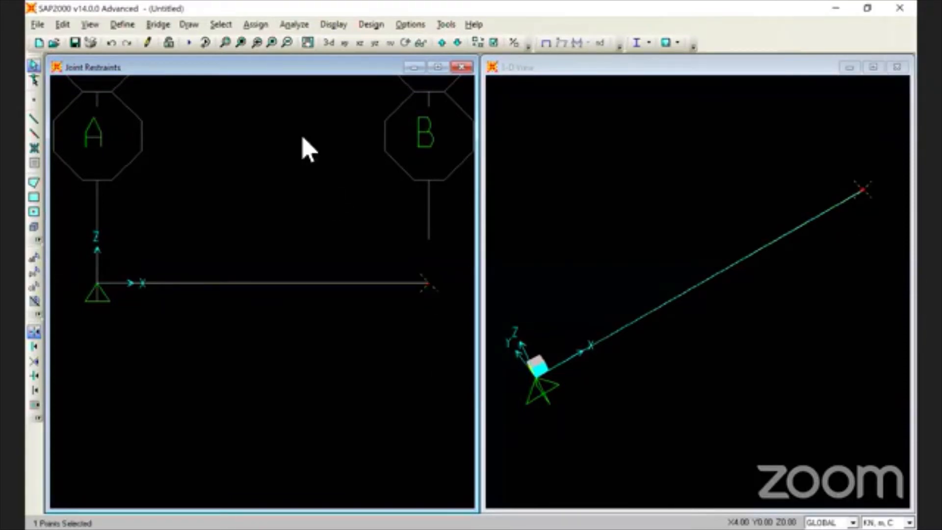
{"action": "left_click", "coordinate": [253, 25]}
{"action": "mouse_move", "coordinate": [268, 43]}
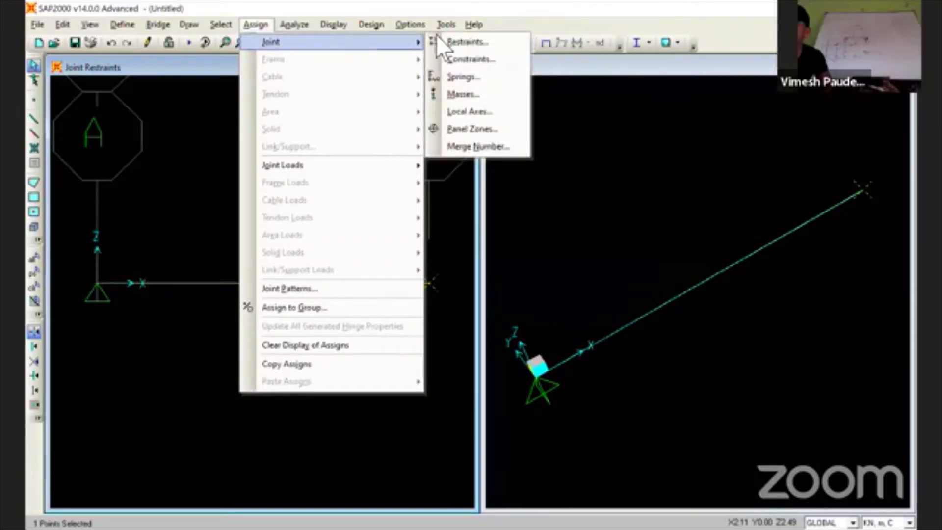
{"action": "left_click", "coordinate": [444, 40]}
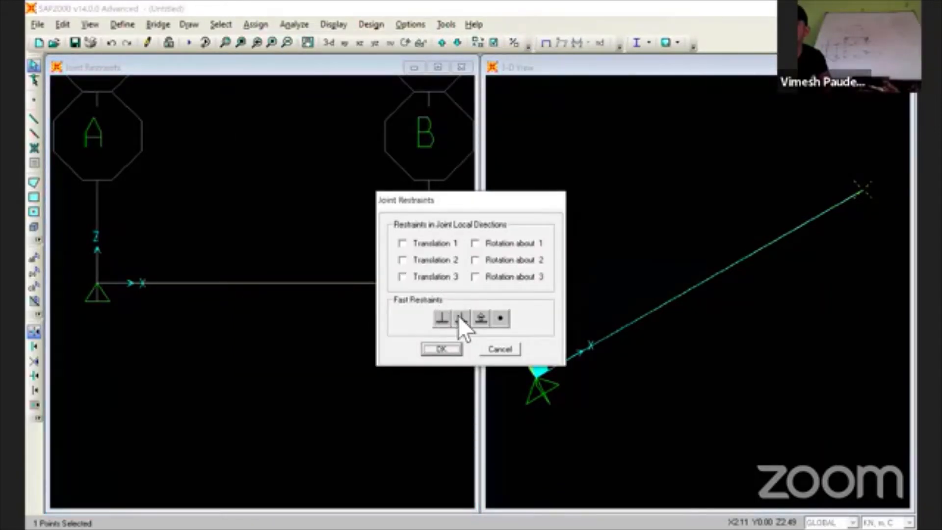
{"action": "left_click", "coordinate": [479, 319]}
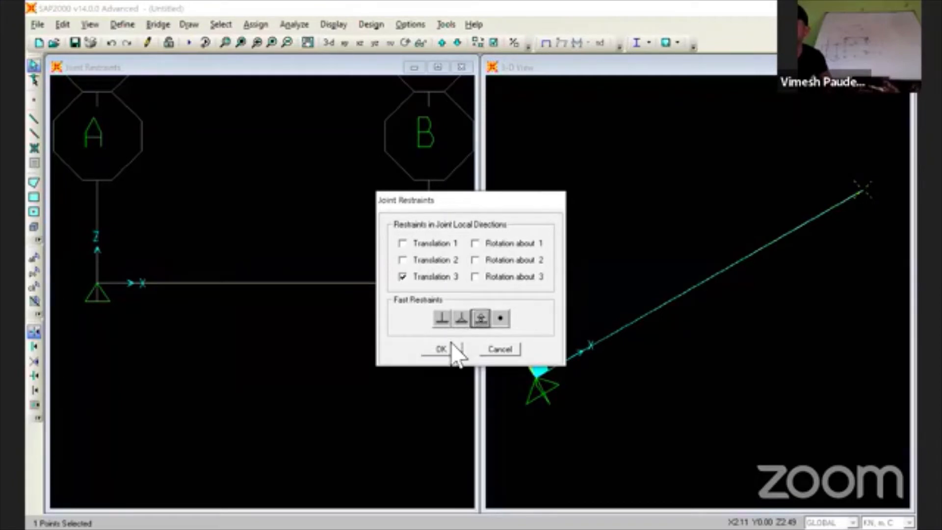
{"action": "left_click", "coordinate": [448, 350]}
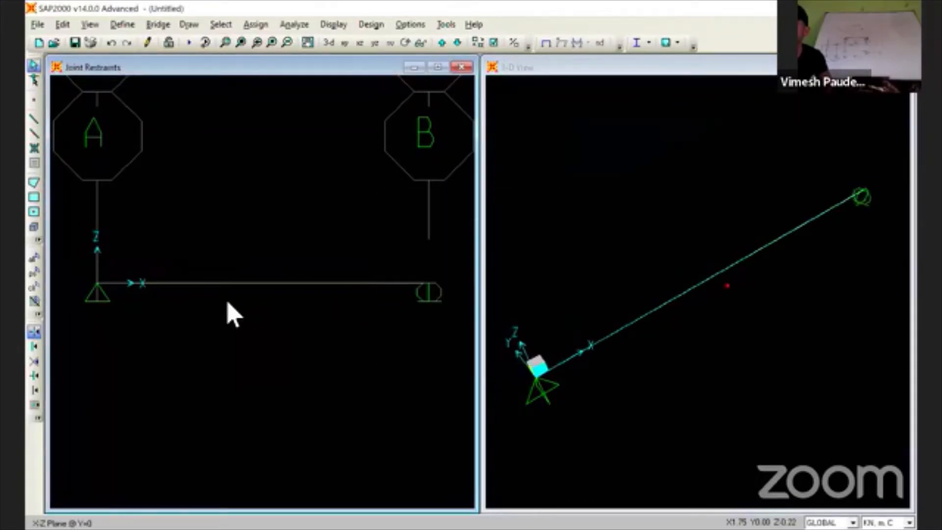
- Replace the roller at the beam's grid line B joint with a pinned support
{"action": "left_click", "coordinate": [431, 294]}
{"action": "left_click", "coordinate": [255, 25]}
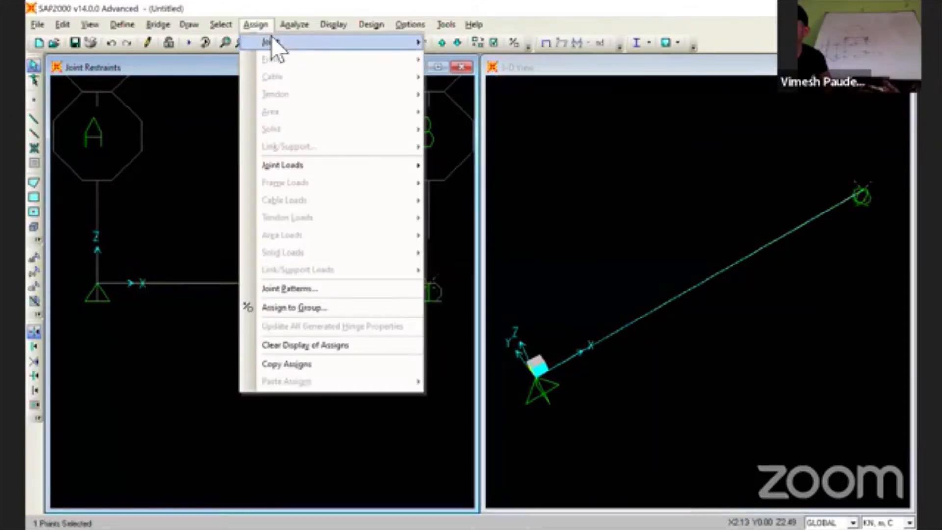
{"action": "mouse_move", "coordinate": [271, 40]}
{"action": "left_click", "coordinate": [468, 46]}
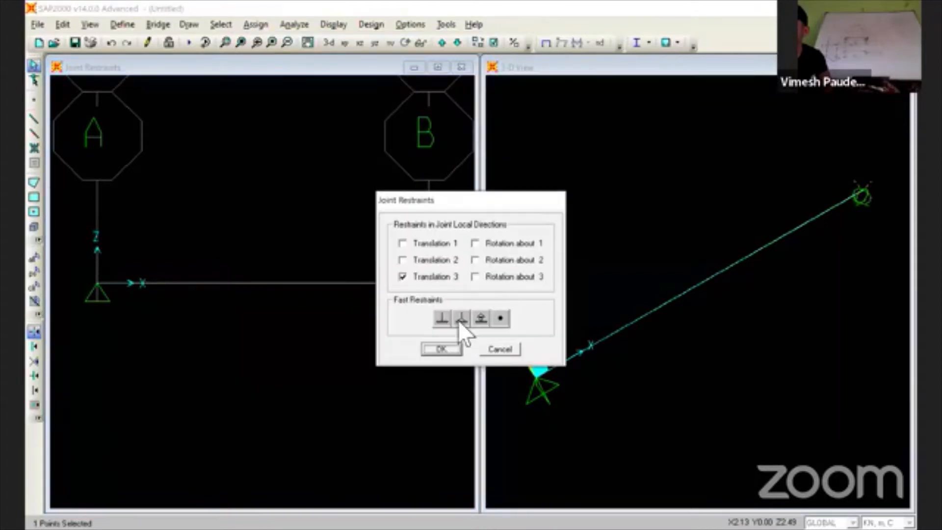
{"action": "left_click", "coordinate": [459, 319]}
{"action": "left_click", "coordinate": [442, 349]}
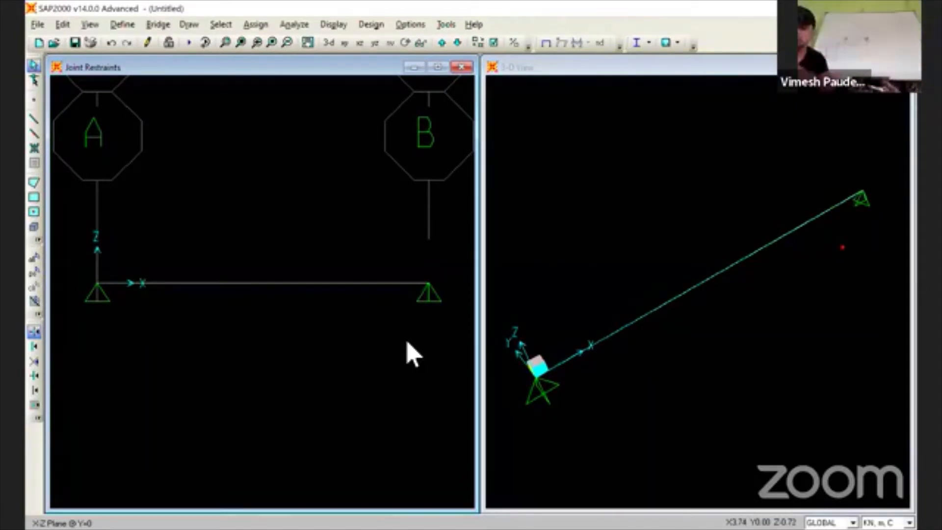
- Change the pinned support at grid line B back to a roller restraining only Translation 3
{"action": "left_click", "coordinate": [430, 288]}
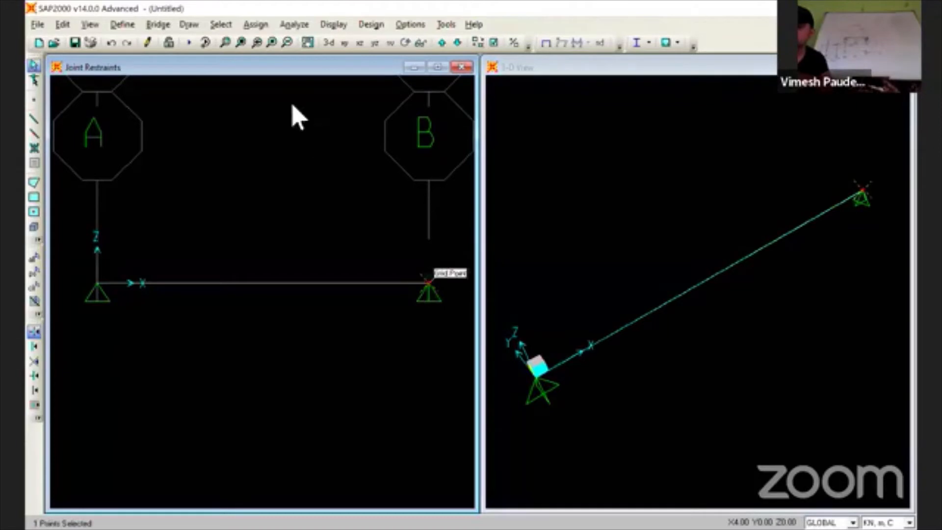
{"action": "left_click", "coordinate": [255, 26]}
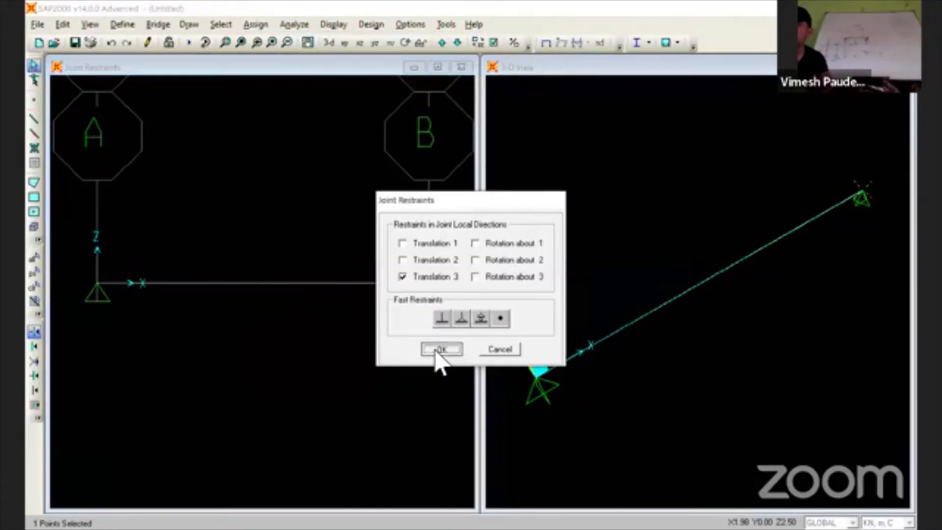
{"action": "key", "text": "Return"}
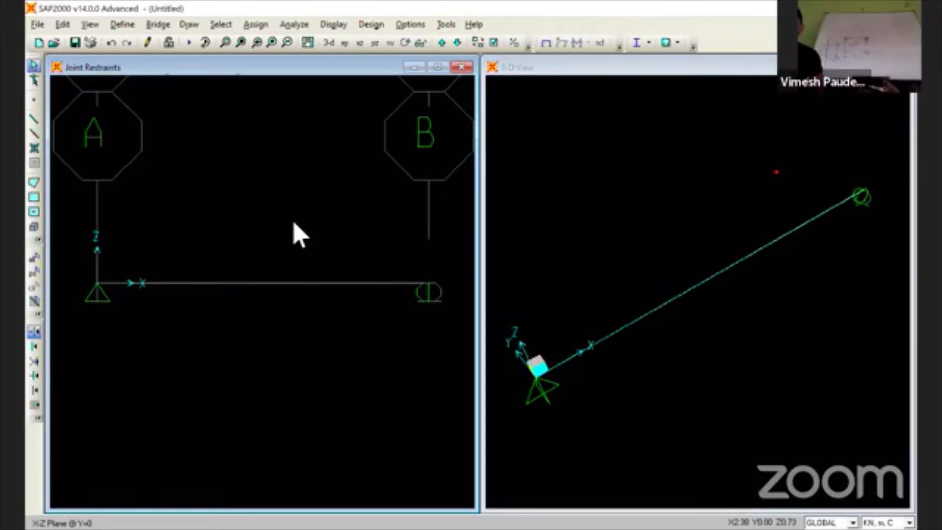
- Open the frame point load assignment for the beam between grid lines A and B
{"action": "left_click", "coordinate": [328, 284]}
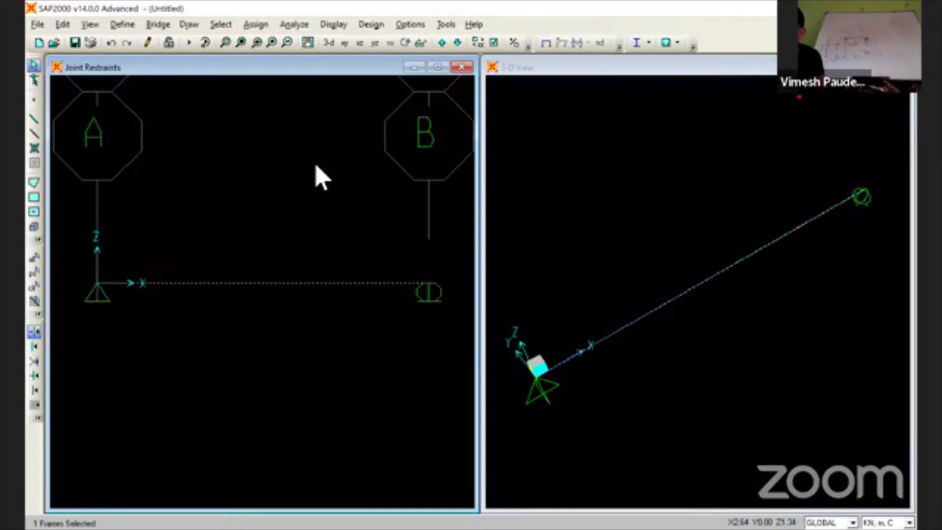
{"action": "left_click", "coordinate": [267, 25]}
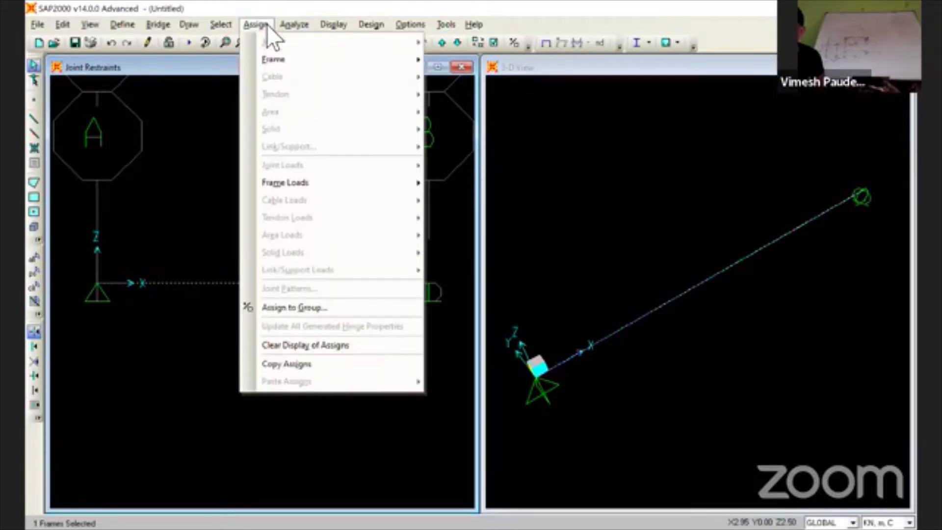
{"action": "mouse_move", "coordinate": [314, 182]}
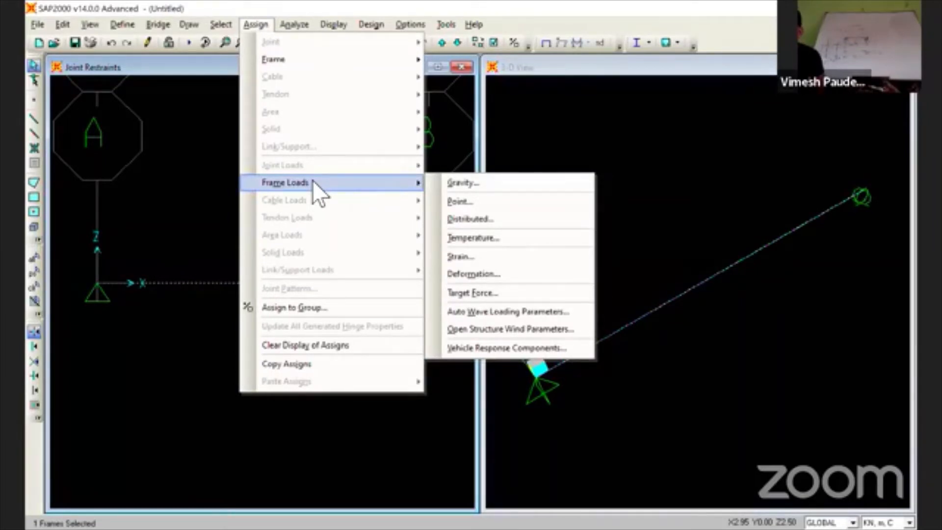
{"action": "left_click", "coordinate": [465, 200]}
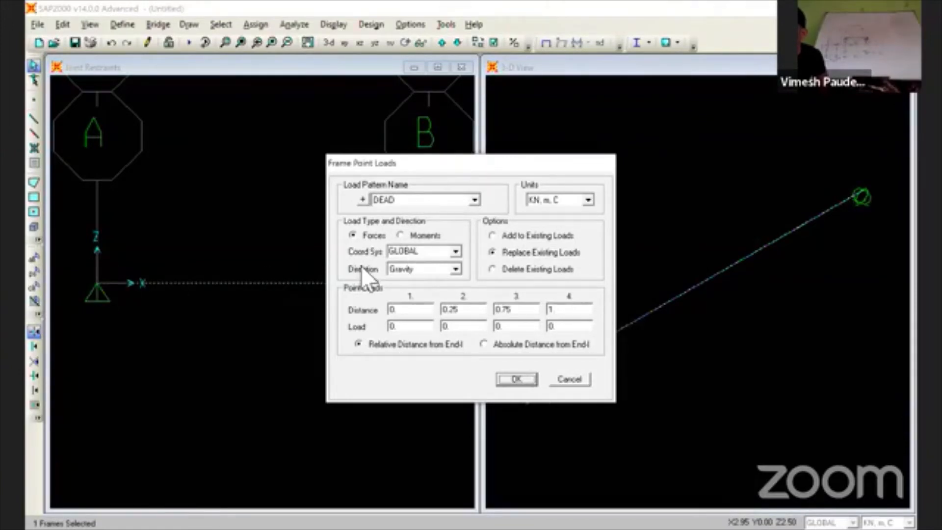
- Try the X and Z directions for the point load and set the direction back to Gravity
{"action": "left_click", "coordinate": [414, 268]}
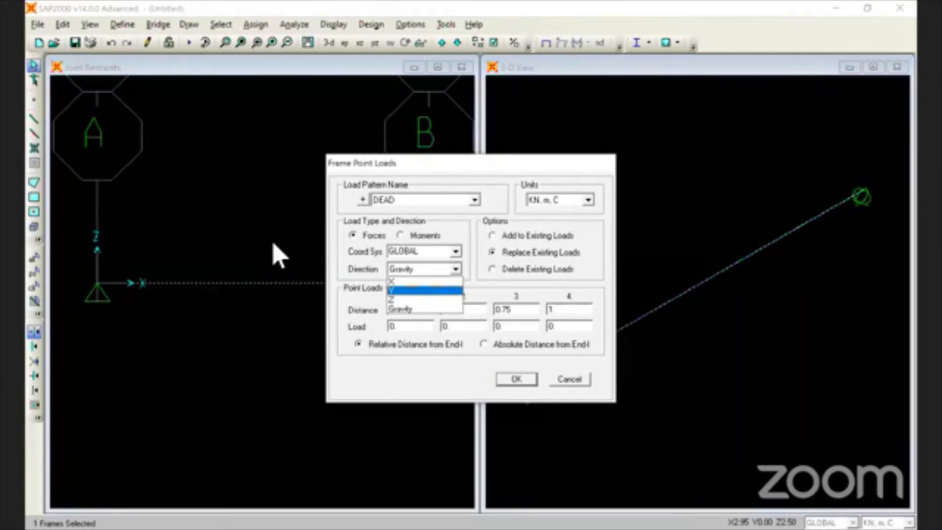
{"action": "left_click", "coordinate": [398, 281]}
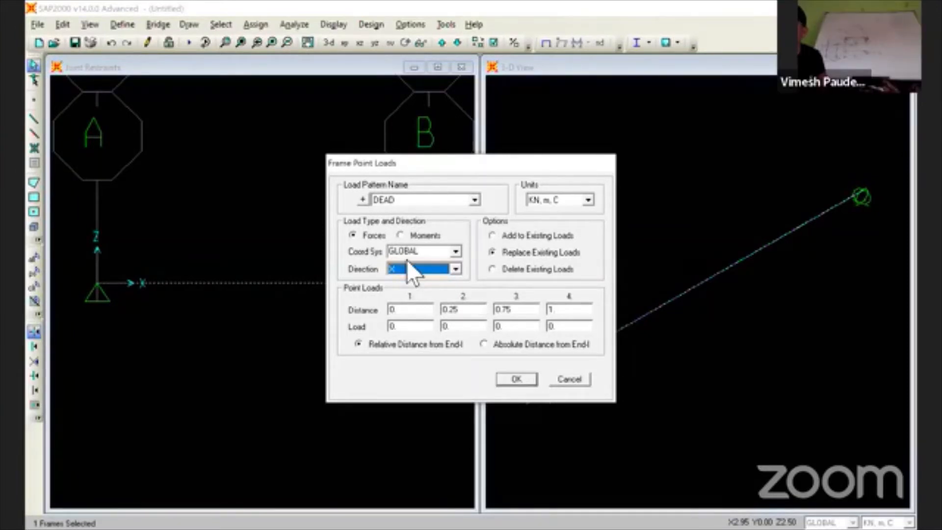
{"action": "left_click", "coordinate": [407, 268]}
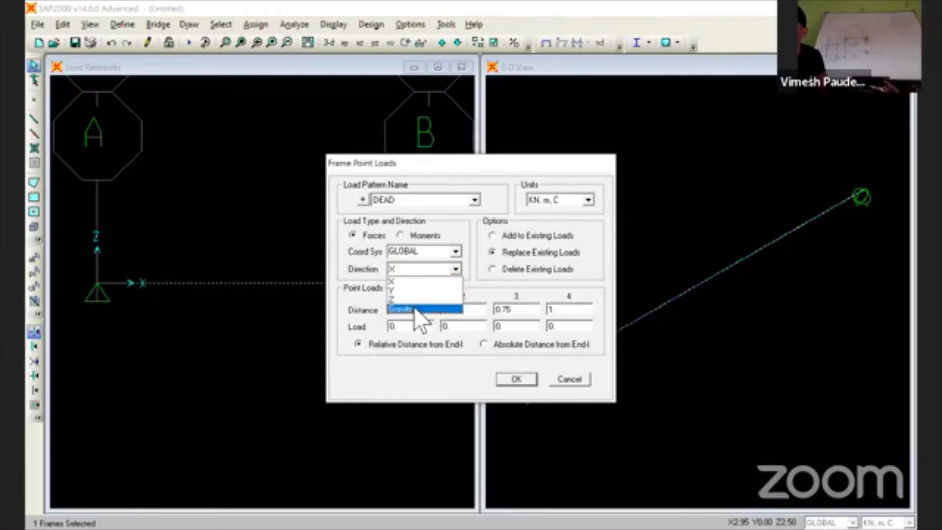
{"action": "left_click", "coordinate": [412, 309]}
{"action": "left_click", "coordinate": [412, 270]}
{"action": "left_click", "coordinate": [407, 300]}
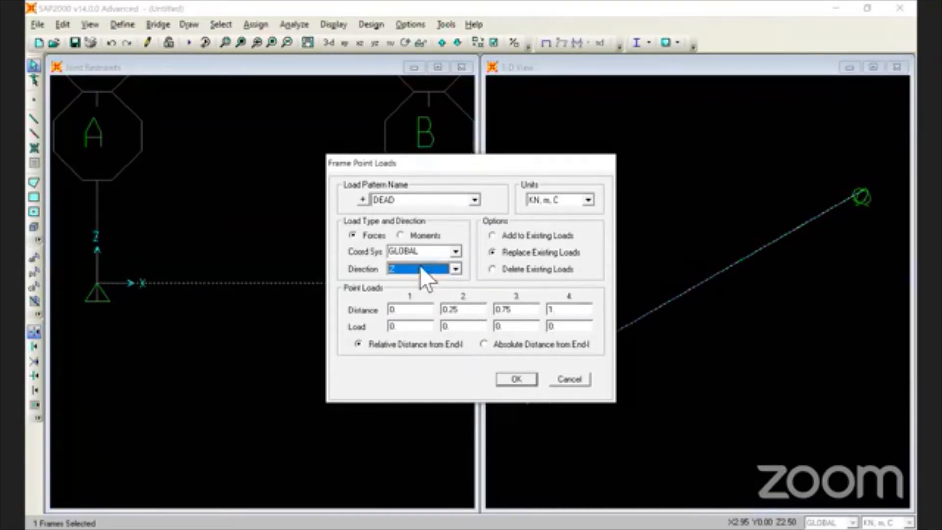
{"action": "left_click", "coordinate": [420, 267]}
{"action": "left_click", "coordinate": [418, 308]}
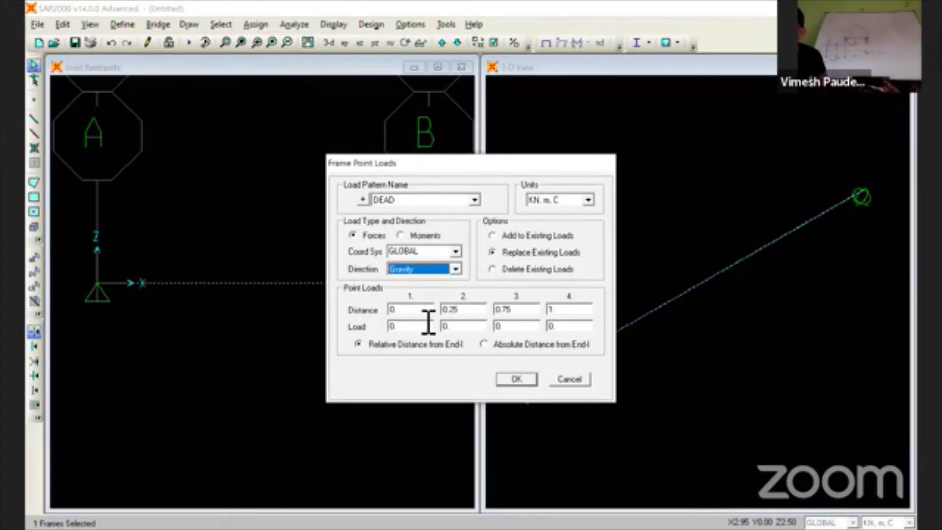
{"action": "double_click", "coordinate": [405, 313]}
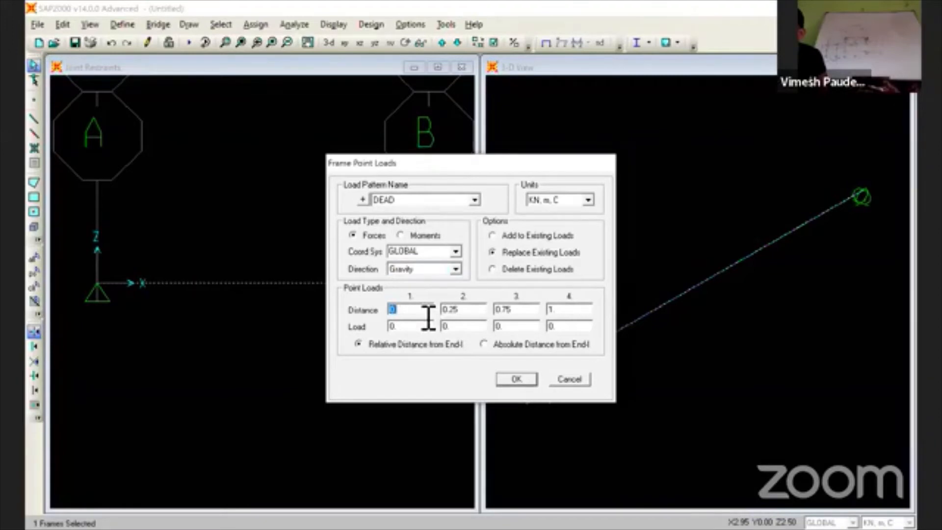
{"action": "double_click", "coordinate": [473, 314]}
{"action": "double_click", "coordinate": [520, 314]}
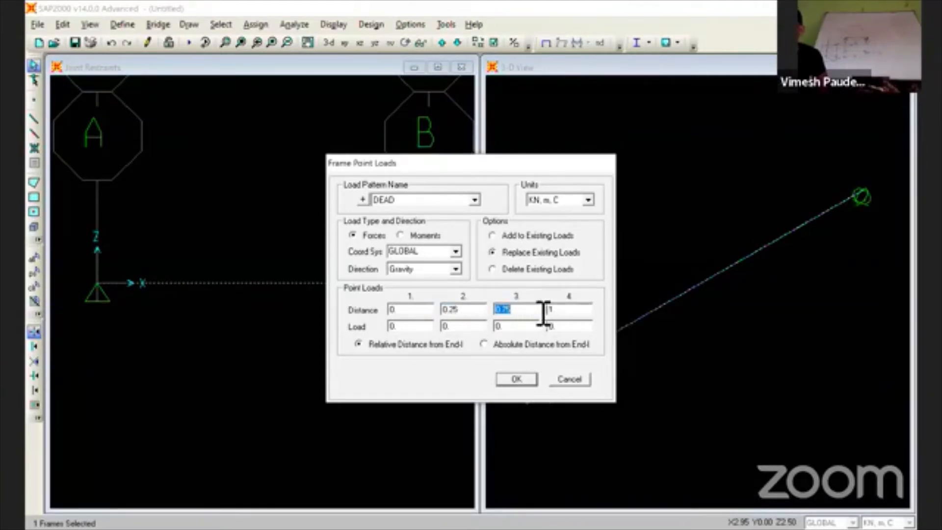
{"action": "double_click", "coordinate": [565, 314]}
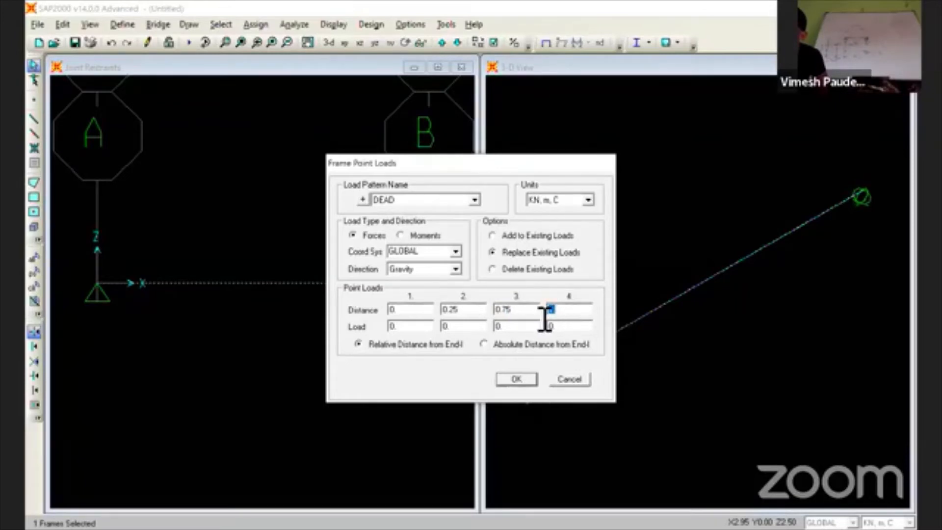
- Use absolute distances from End-I and enter the first point load as 20 KN at 2 m
{"action": "left_click", "coordinate": [483, 344]}
{"action": "left_click", "coordinate": [427, 310]}
{"action": "type", "text": "2"}
{"action": "left_click", "coordinate": [410, 327]}
{"action": "type", "text": "20"}
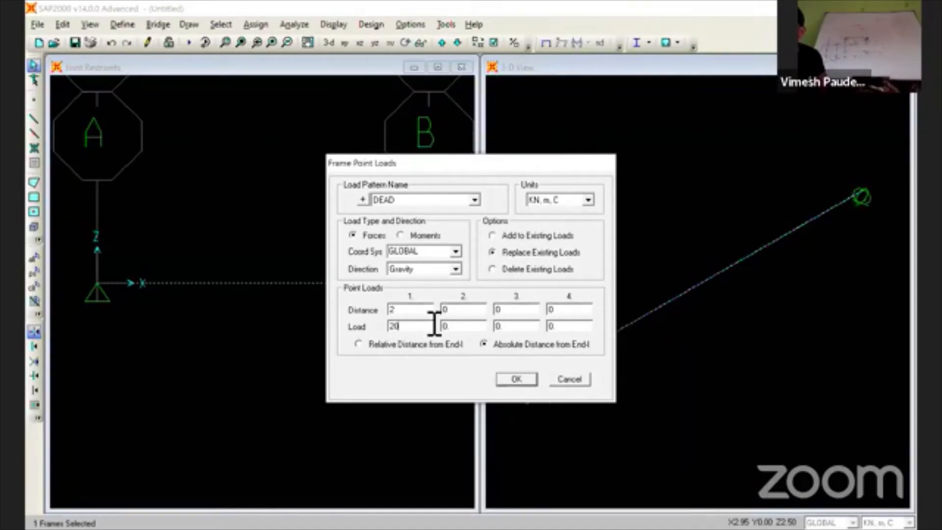
- Try a second point load of 25 KN at 3 m and clear its values again
{"action": "key", "text": "Tab"}
{"action": "type", "text": "3"}
{"action": "key", "text": "Tab"}
{"action": "type", "text": "25"}
{"action": "key", "text": "Tab"}
{"action": "double_click", "coordinate": [459, 327]}
{"action": "type", "text": "0"}
{"action": "double_click", "coordinate": [465, 310]}
{"action": "key", "text": "BackSpace"}
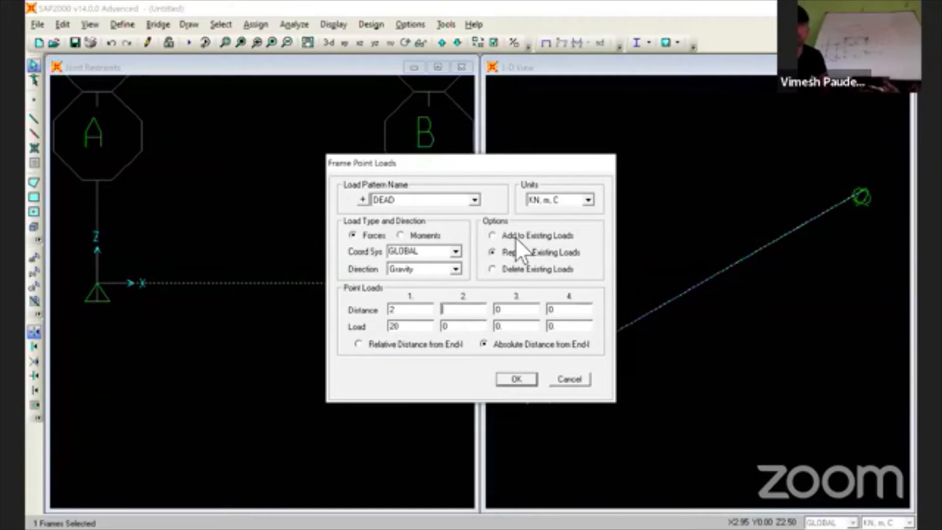
- Select KN, m, C as the load units and apply the DEAD point load to the beam
{"action": "left_click", "coordinate": [555, 201]}
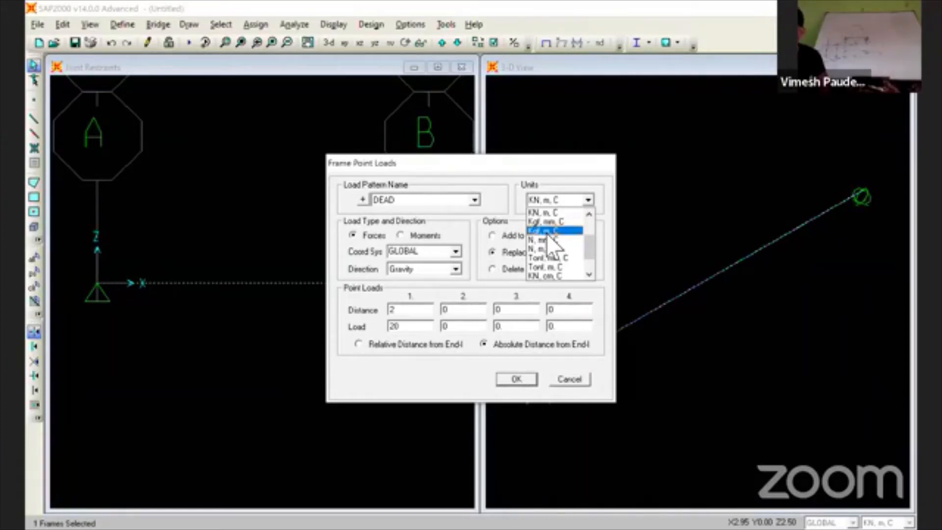
{"action": "left_click", "coordinate": [549, 211]}
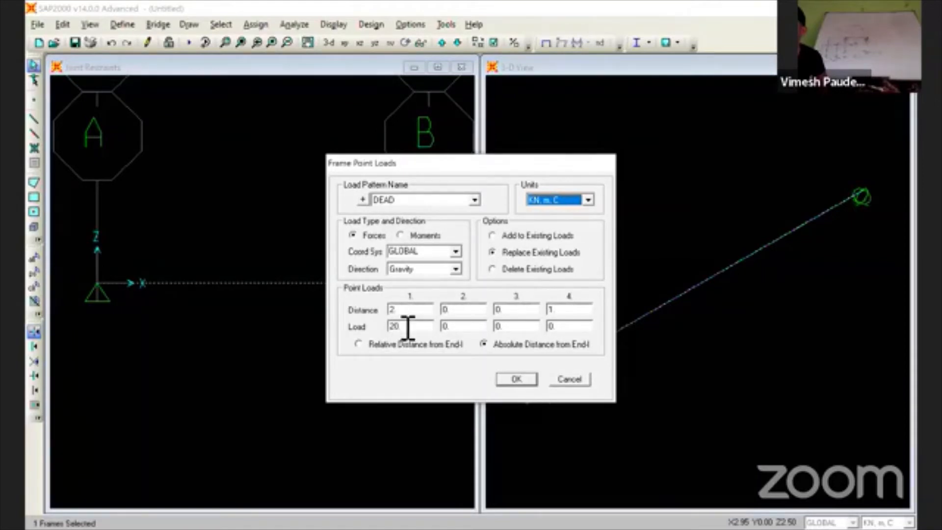
{"action": "left_click", "coordinate": [518, 380]}
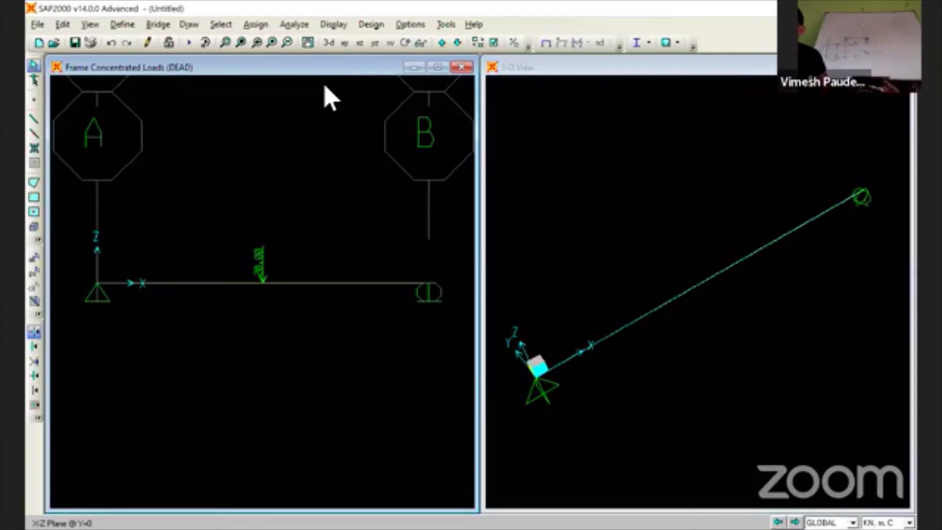
- Run the analysis with the DEAD and MODAL load cases
{"action": "left_click", "coordinate": [295, 24]}
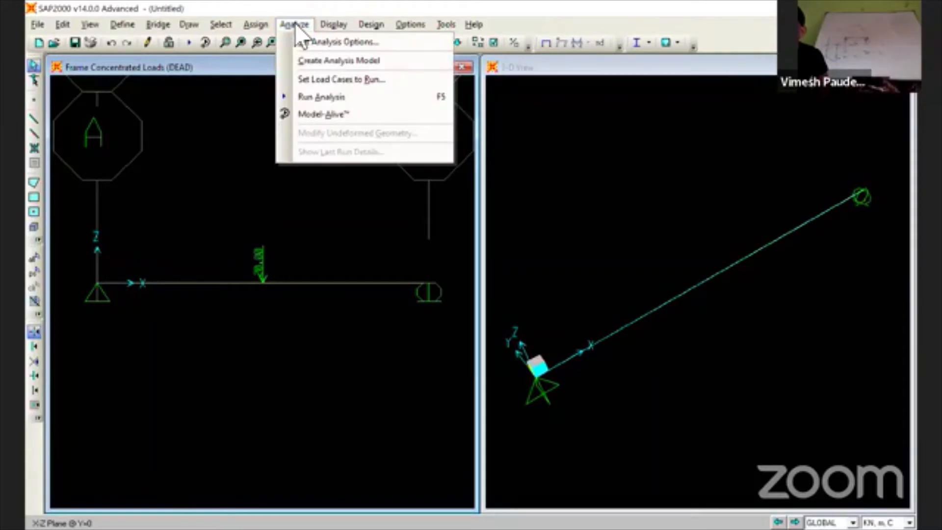
{"action": "left_click", "coordinate": [312, 97]}
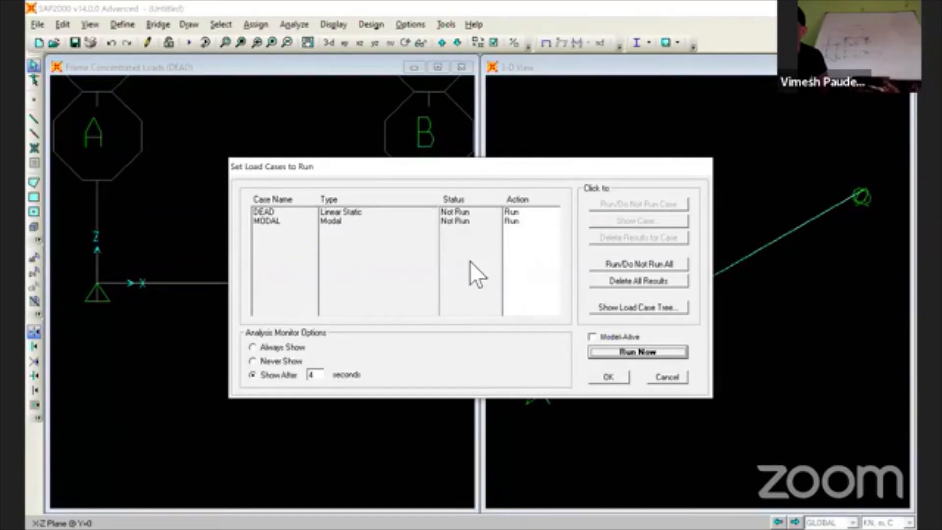
{"action": "left_click", "coordinate": [663, 352]}
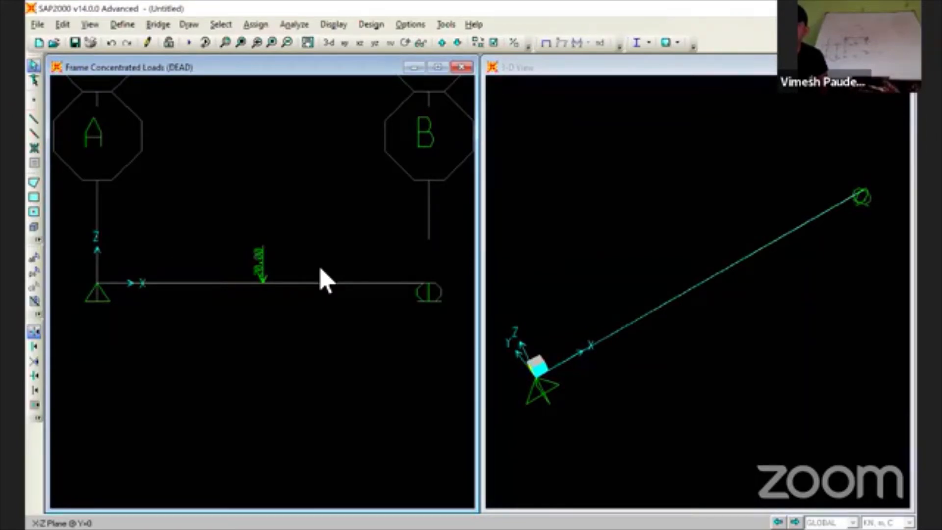
{"action": "key", "text": "super+d"}
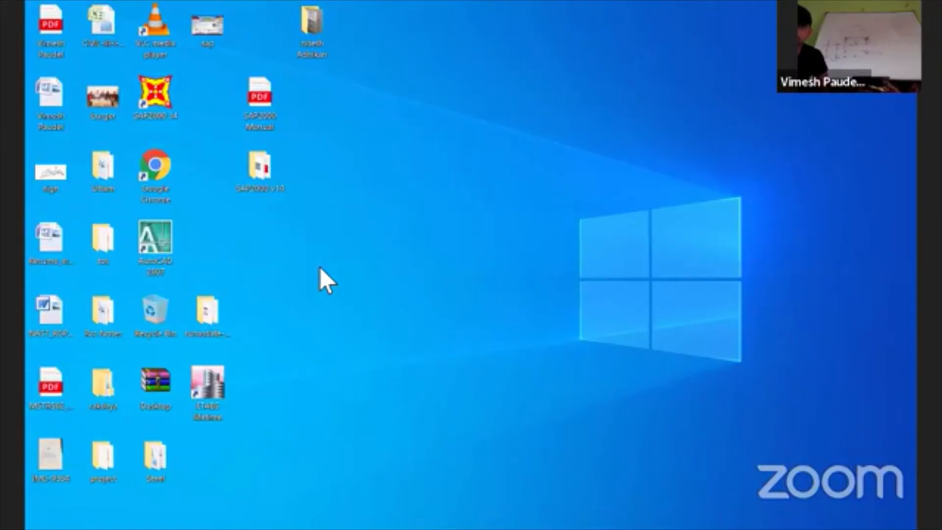
{"action": "key", "text": "super+d"}
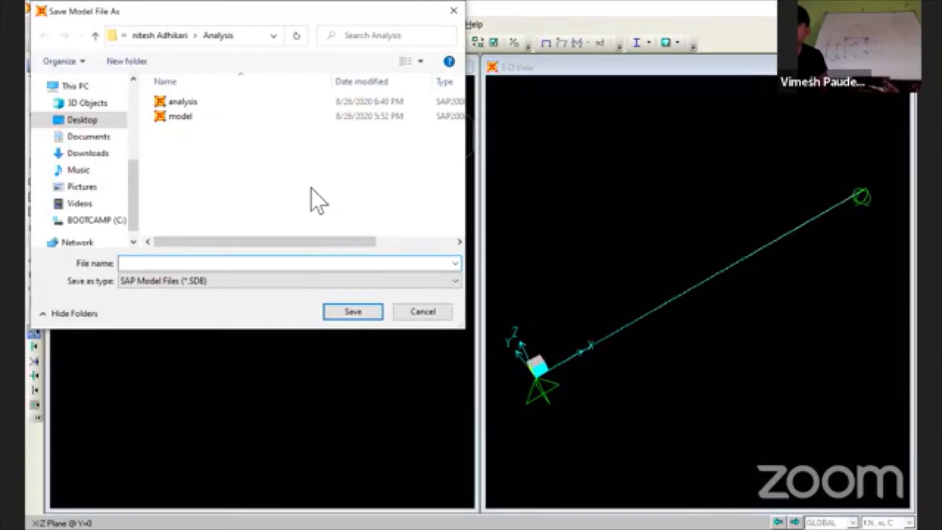
- Create a folder named beam one level above the Analysis folder and open it as the save location
{"action": "left_click", "coordinate": [95, 36]}
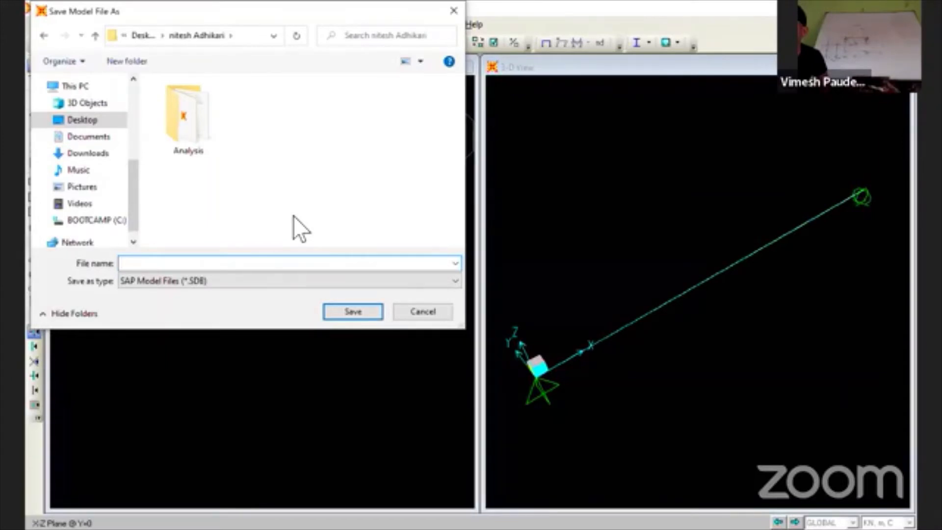
{"action": "left_click", "coordinate": [557, 311]}
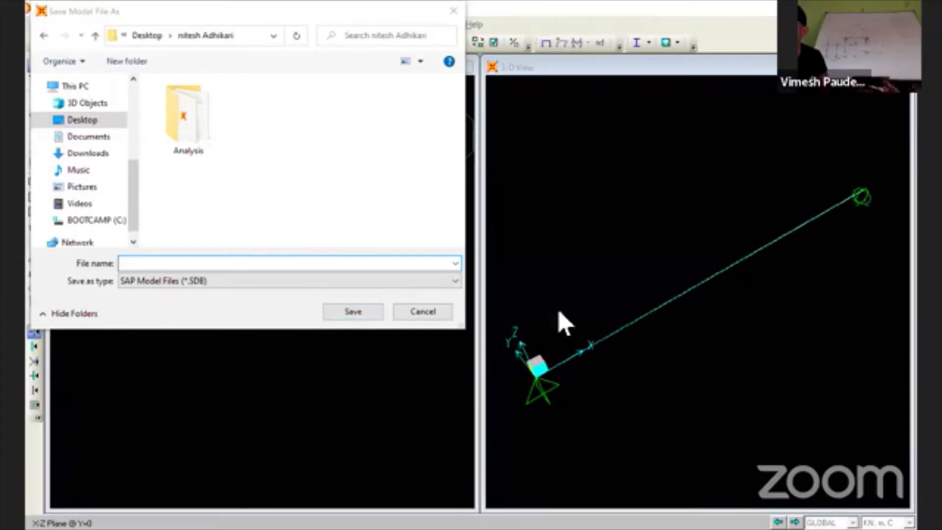
{"action": "right_click", "coordinate": [318, 137]}
{"action": "mouse_move", "coordinate": [345, 166]}
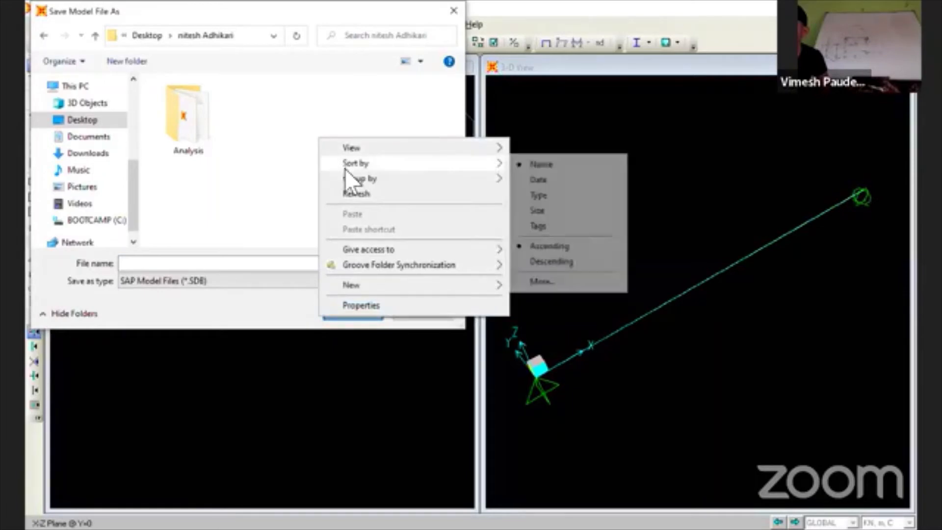
{"action": "mouse_move", "coordinate": [374, 285]}
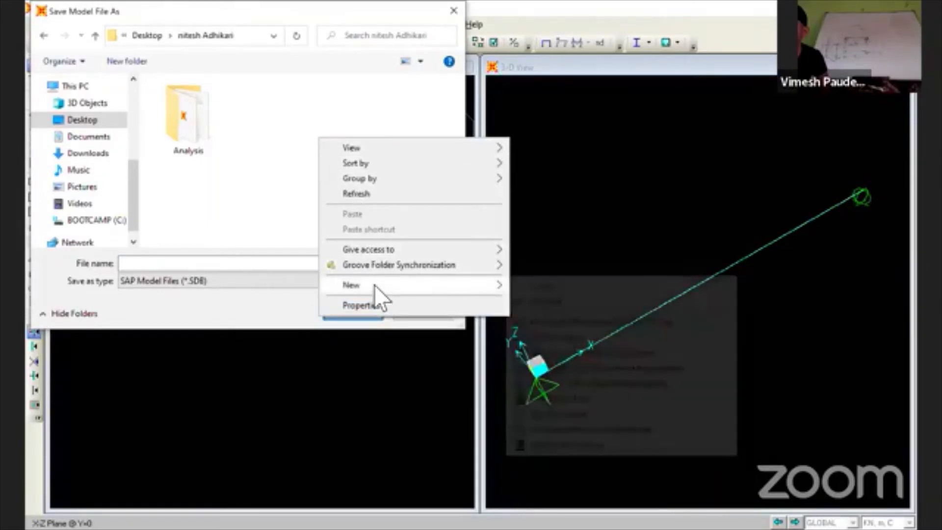
{"action": "left_click", "coordinate": [546, 283]}
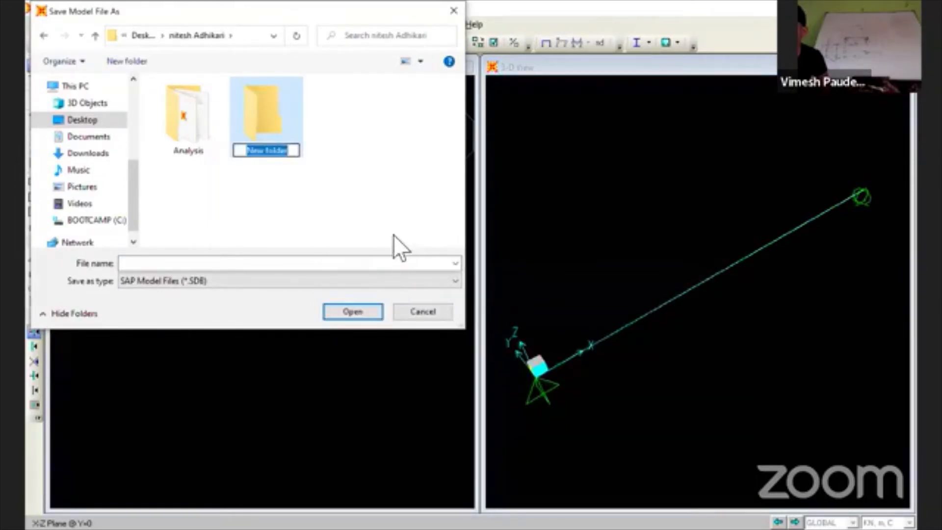
{"action": "type", "text": "beam"}
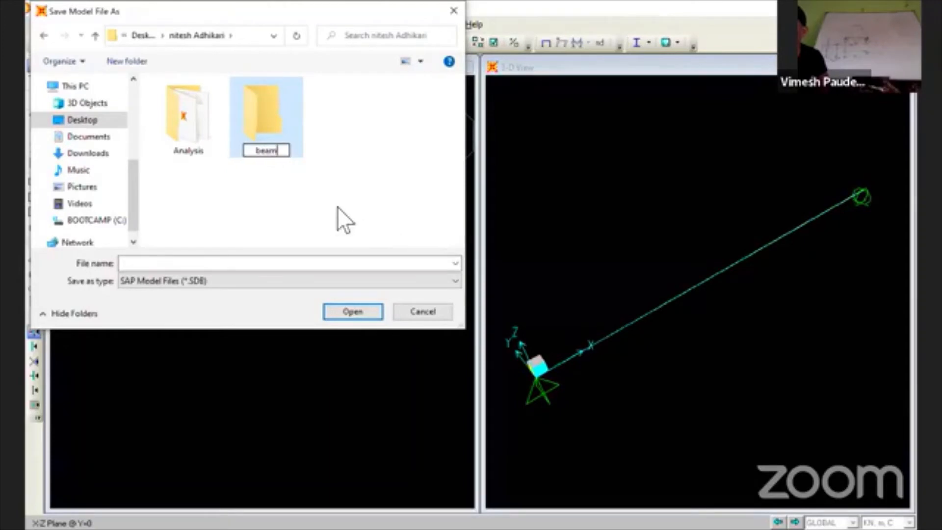
{"action": "left_click", "coordinate": [337, 207]}
{"action": "double_click", "coordinate": [261, 111]}
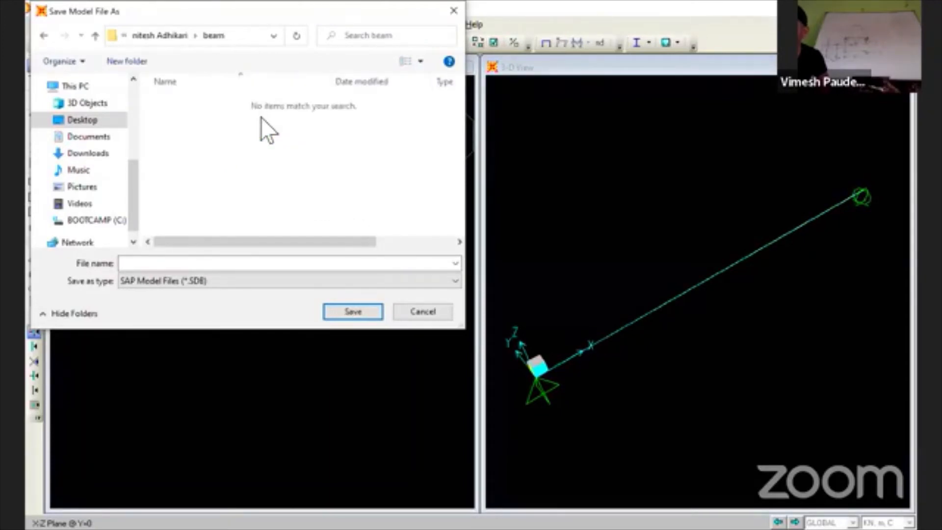
- Save the model as beam in the new folder so the analysis can run
{"action": "left_click", "coordinate": [222, 265]}
{"action": "type", "text": "beam"}
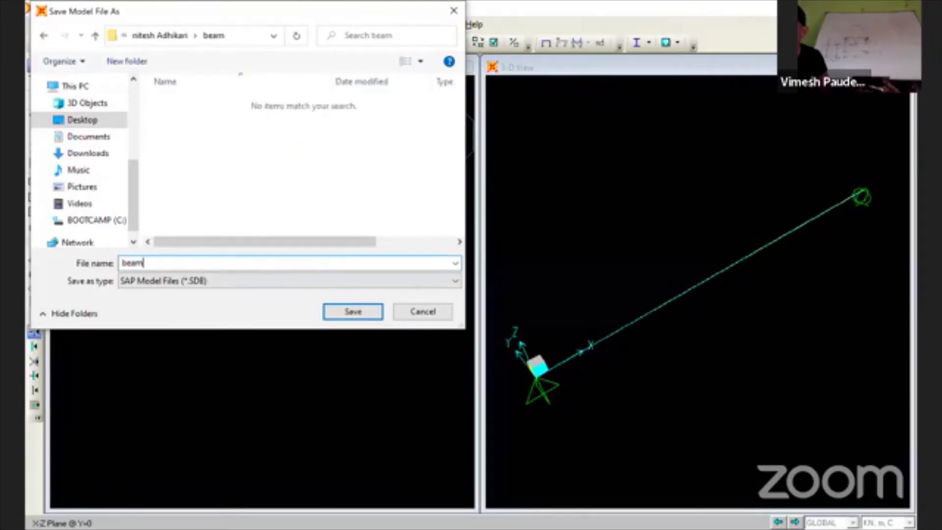
{"action": "left_click", "coordinate": [352, 312]}
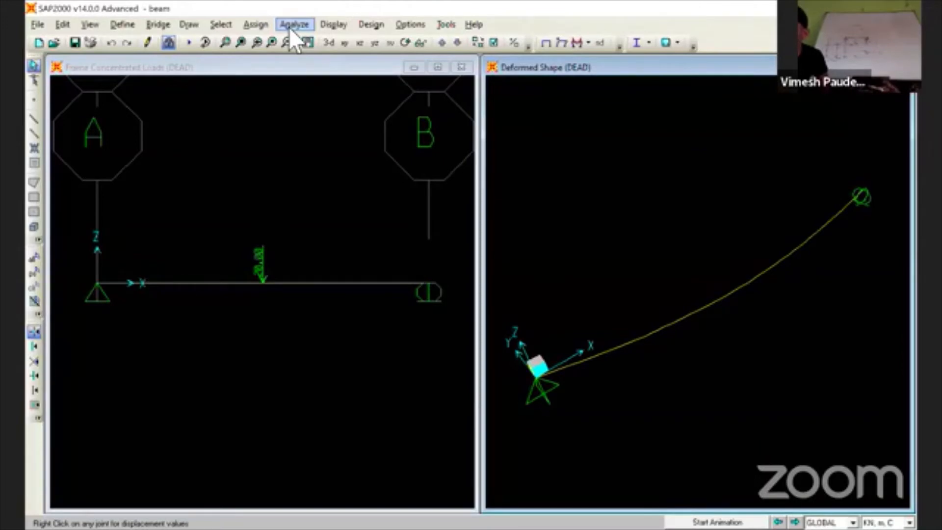
- Compare the beam's concentrated load view with its deformed shape under the DEAD case
{"action": "left_click", "coordinate": [328, 129]}
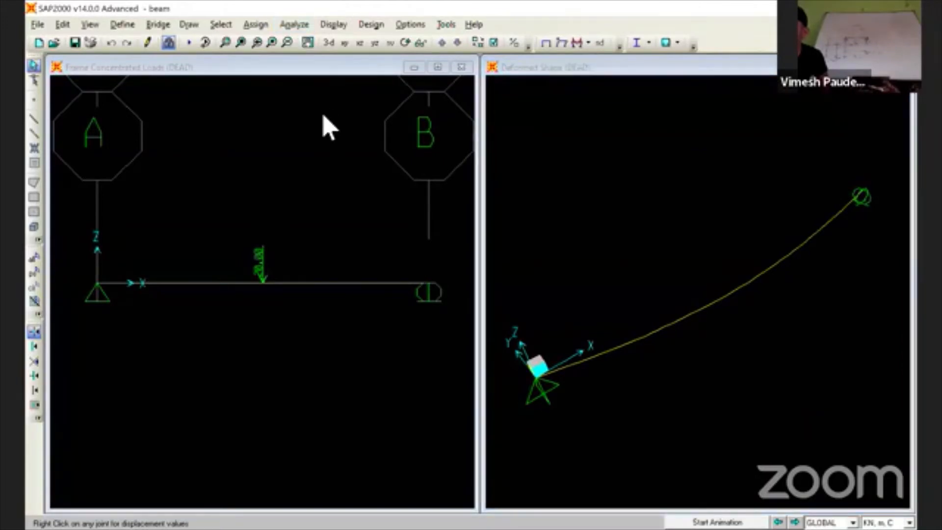
{"action": "left_click", "coordinate": [314, 112]}
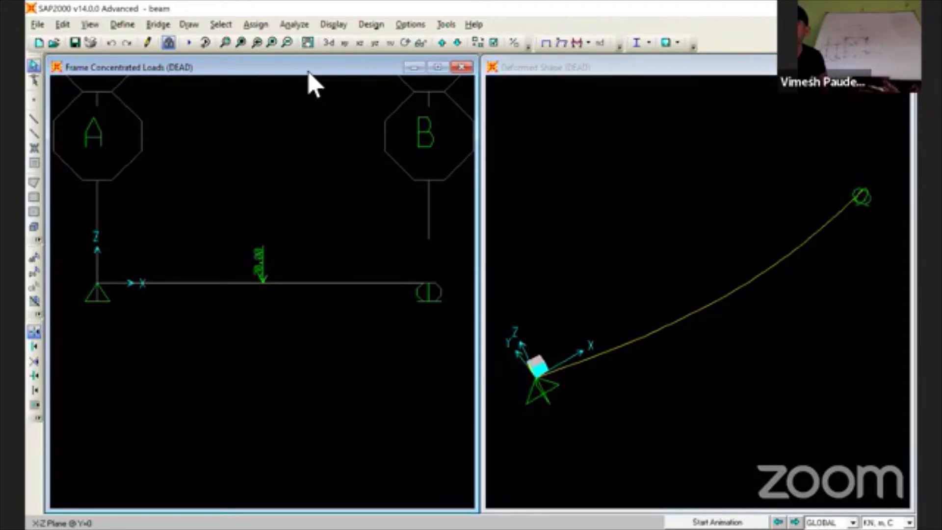
{"action": "left_click", "coordinate": [295, 24]}
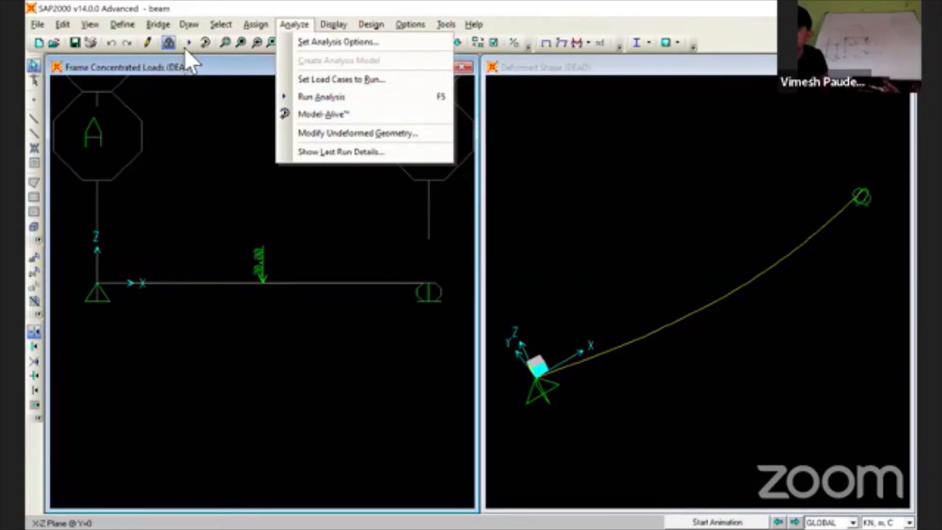
{"action": "left_click", "coordinate": [197, 98]}
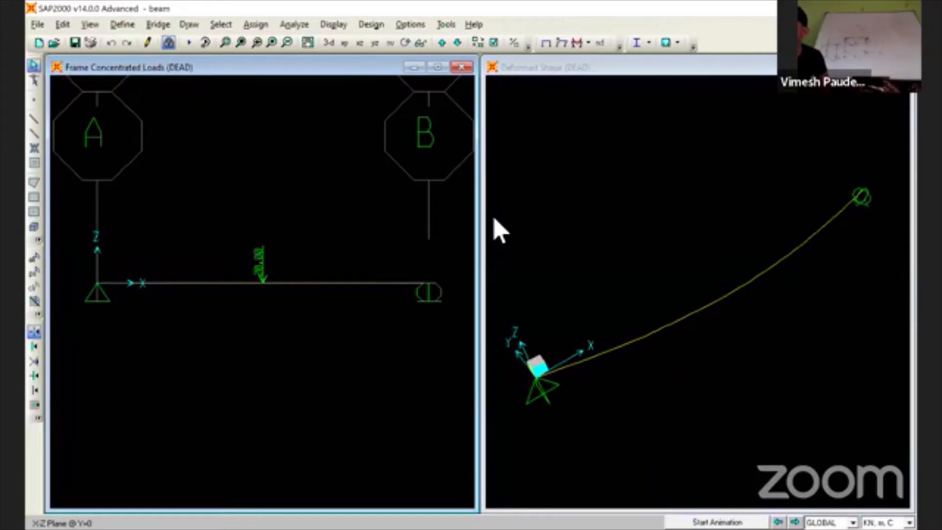
{"action": "left_click", "coordinate": [652, 262]}
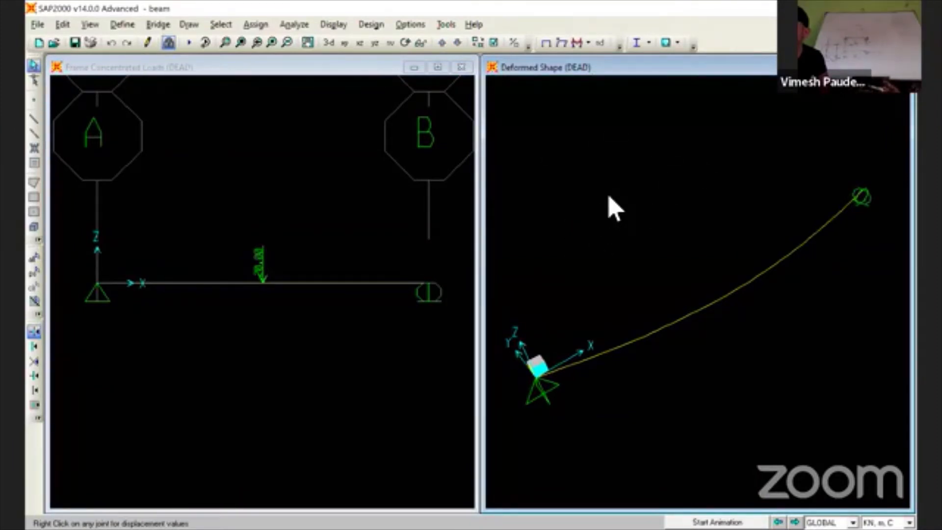
{"action": "left_click", "coordinate": [202, 184]}
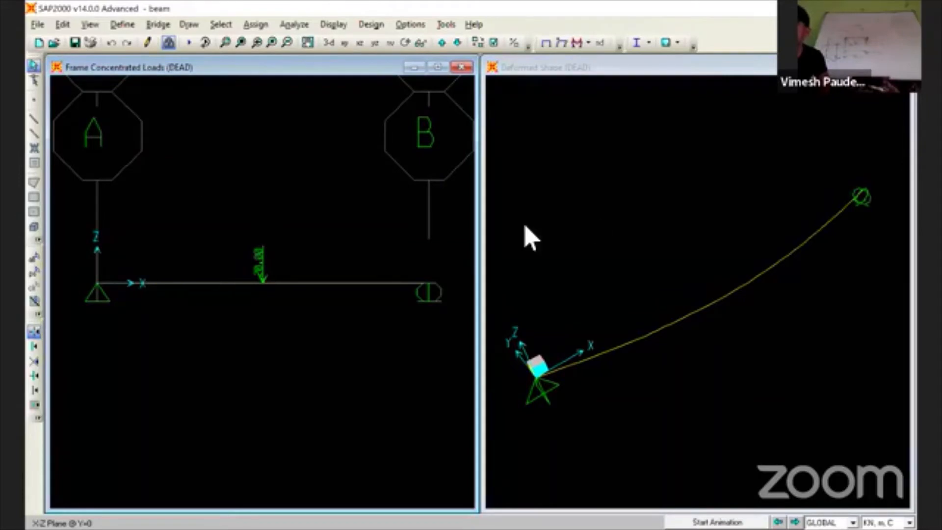
{"action": "left_click", "coordinate": [609, 227]}
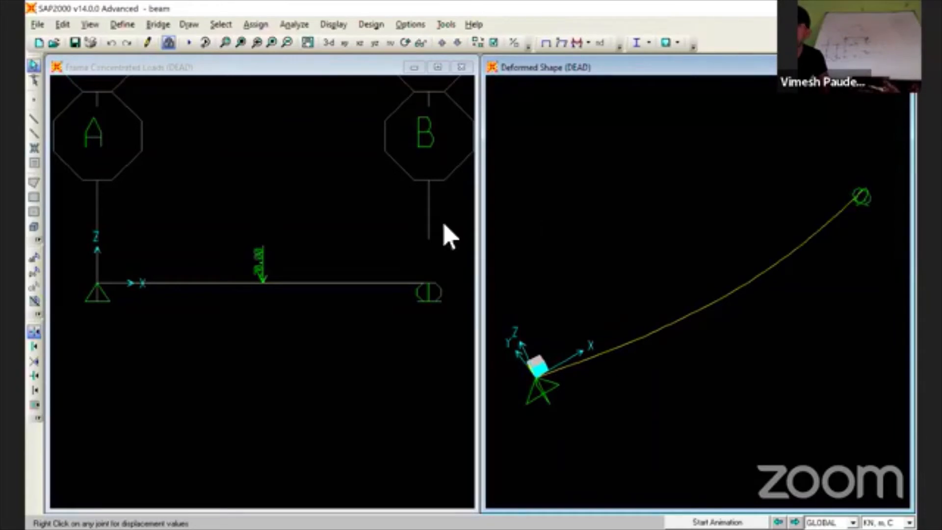
- Display the joint reactions for the DEAD case as arrows in the X-Z plane view
{"action": "left_click", "coordinate": [371, 226]}
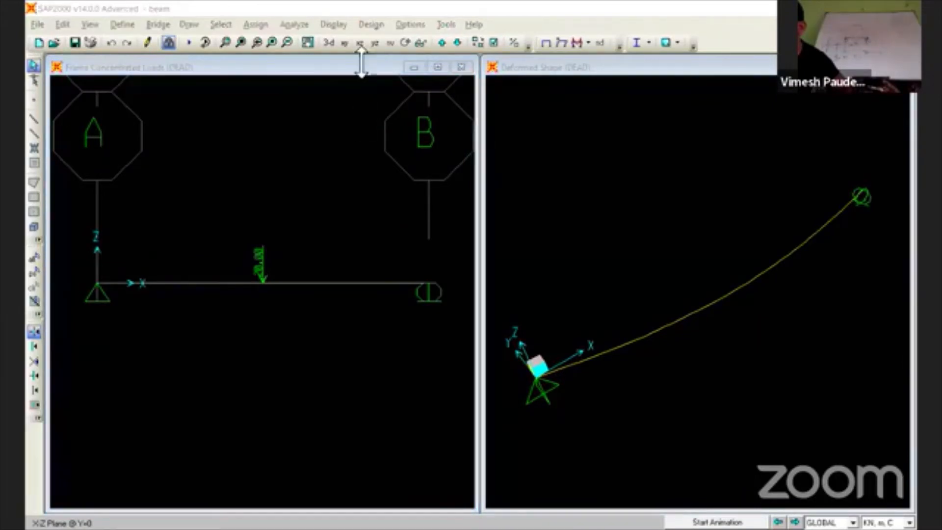
{"action": "left_click", "coordinate": [332, 24]}
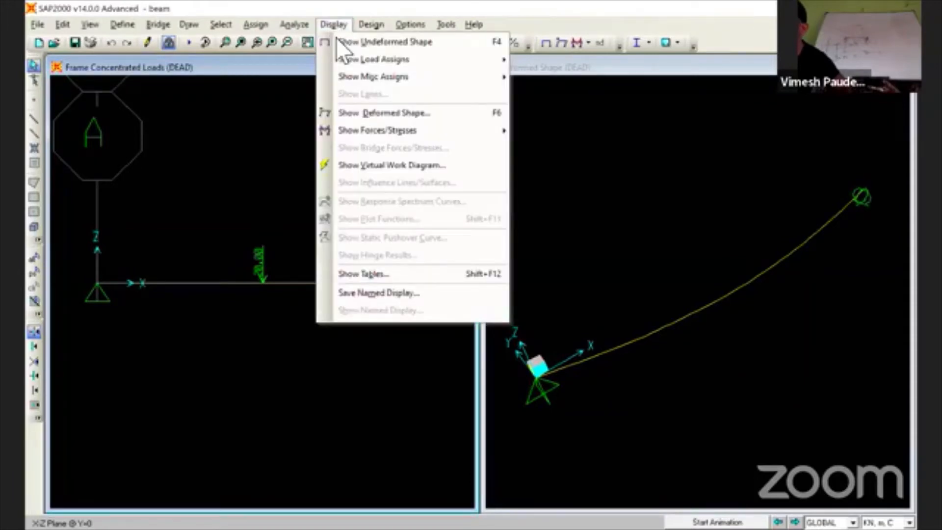
{"action": "mouse_move", "coordinate": [366, 129]}
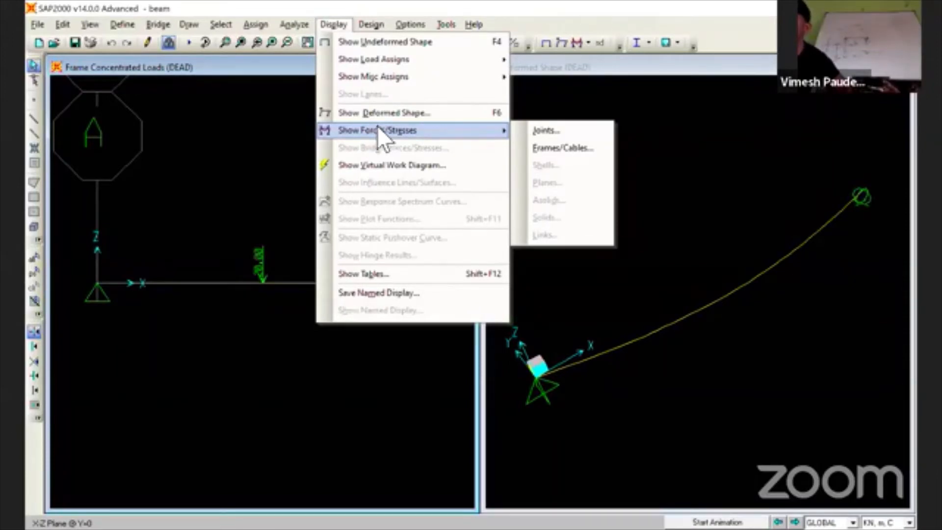
{"action": "left_click", "coordinate": [540, 130]}
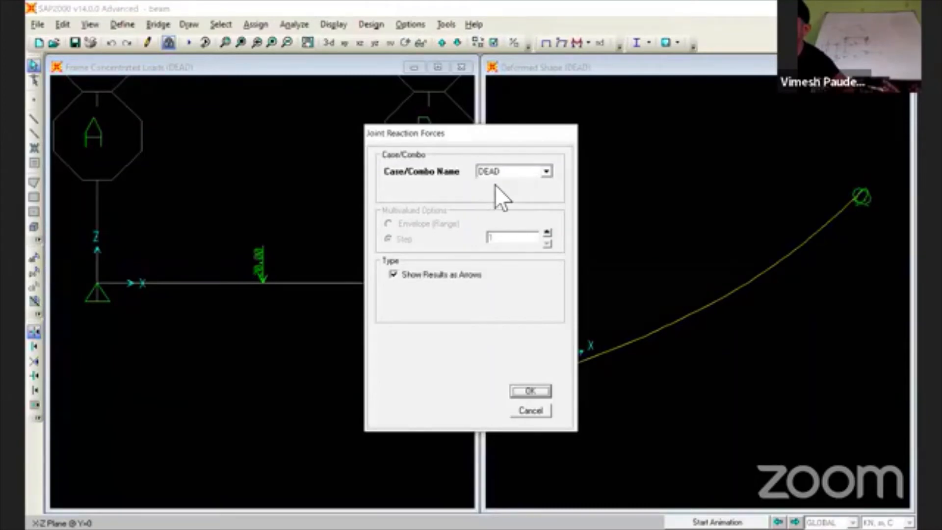
{"action": "left_click", "coordinate": [521, 388]}
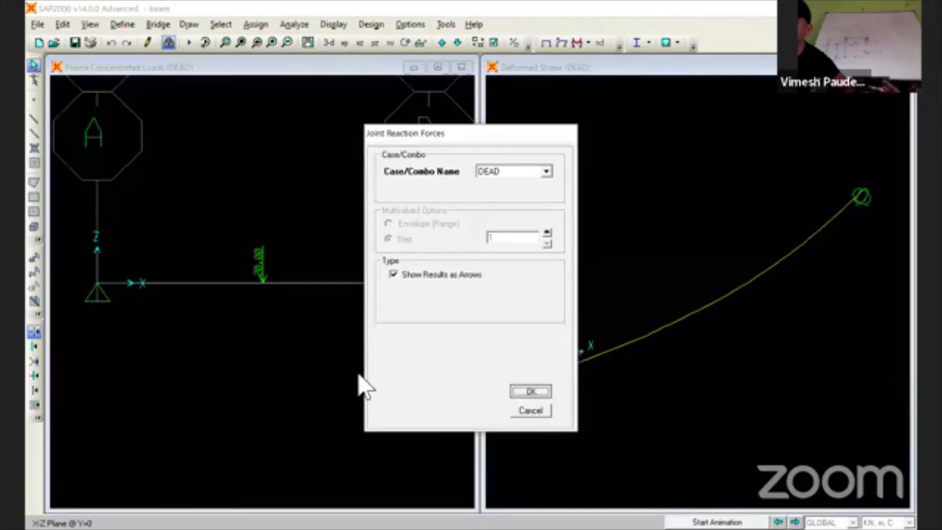
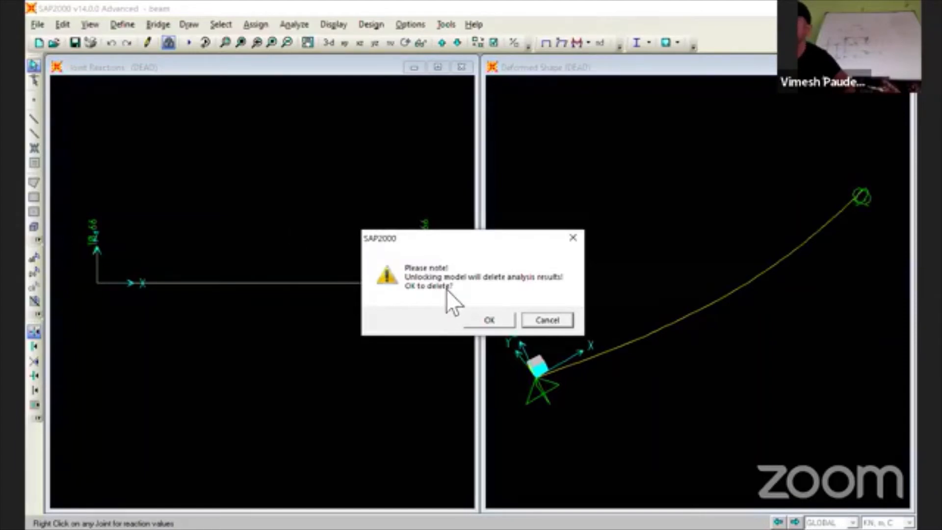
- Unlock the model, deleting its analysis results, and show the DEAD span loading forces with values in the X-Z plane view
{"action": "left_click", "coordinate": [474, 321]}
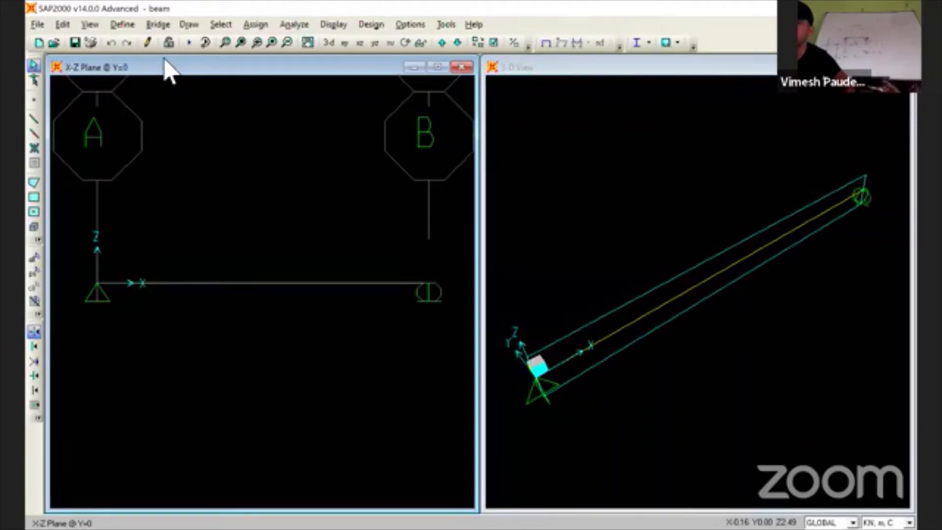
{"action": "key", "text": "alt+p"}
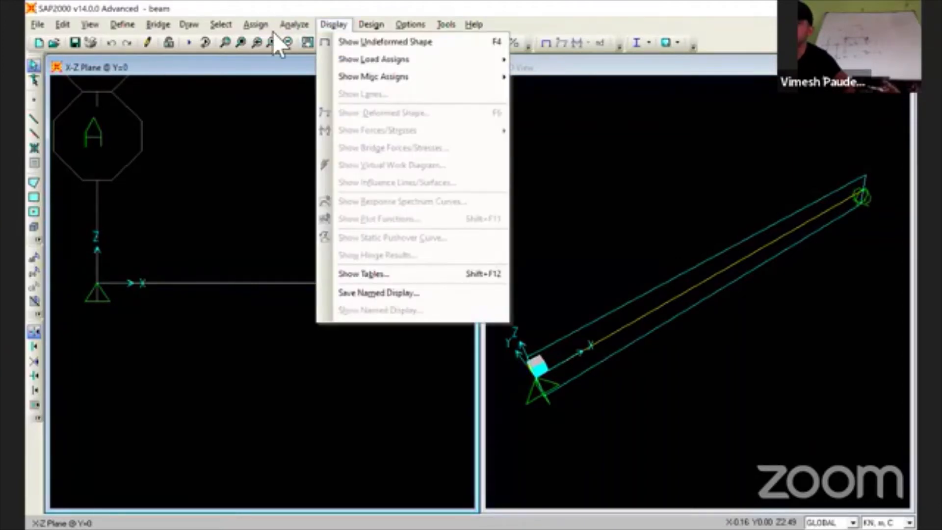
{"action": "key", "text": "l"}
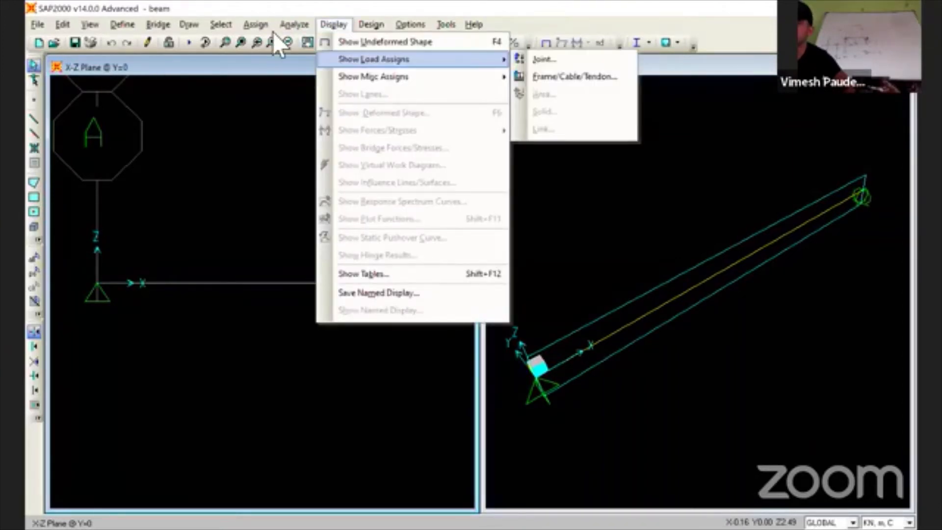
{"action": "left_click", "coordinate": [536, 74]}
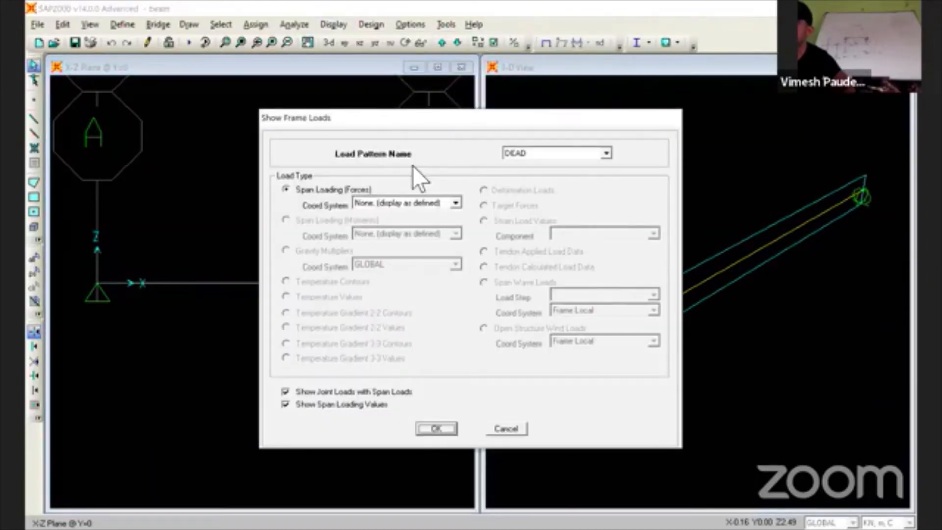
{"action": "left_click", "coordinate": [431, 427]}
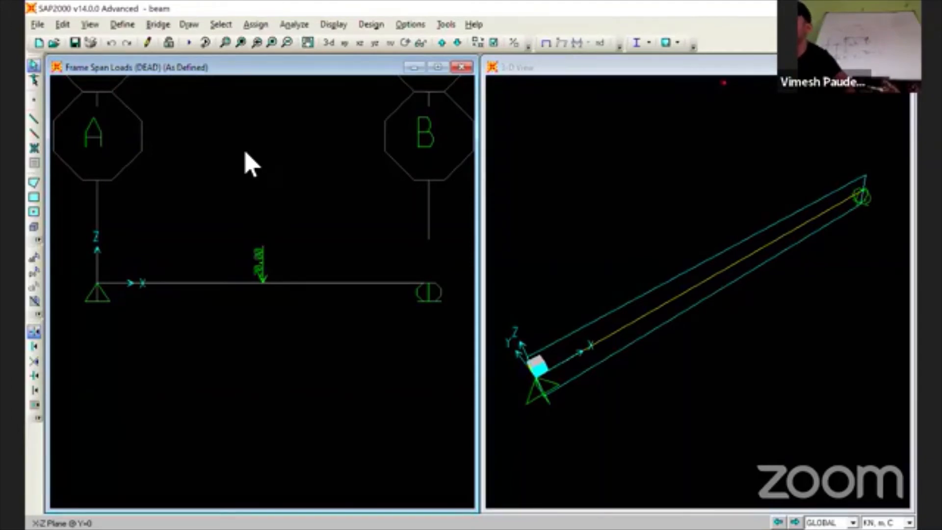
{"action": "left_click", "coordinate": [337, 28]}
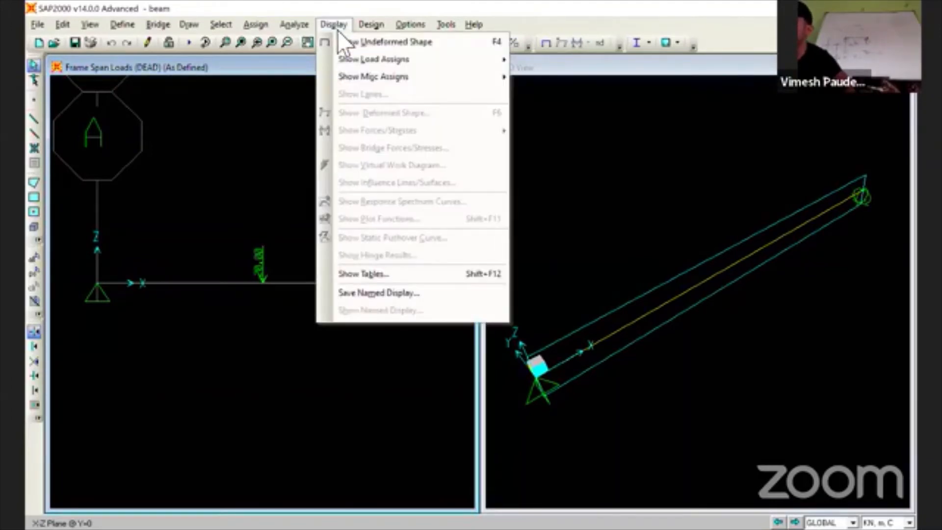
{"action": "mouse_move", "coordinate": [373, 60]}
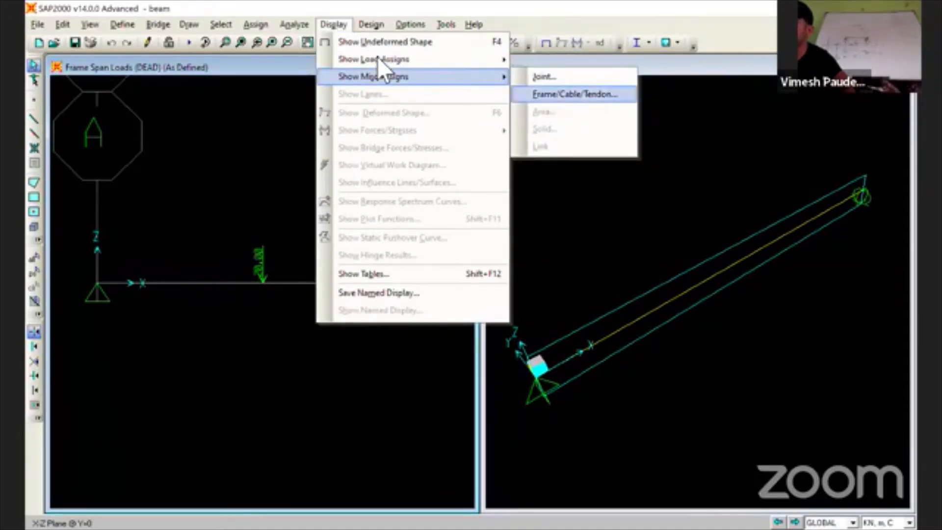
{"action": "mouse_move", "coordinate": [511, 57]}
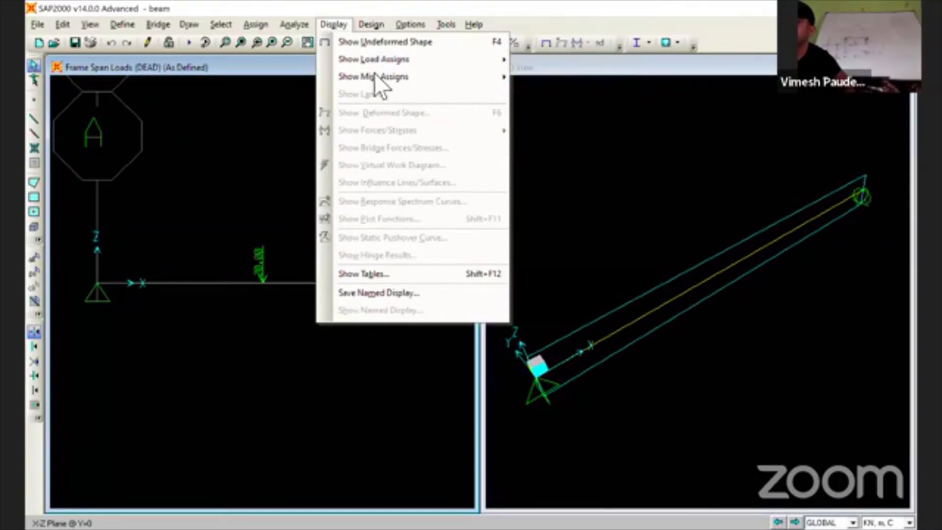
- Show the DEAD frame span loading forces as defined, with joint loads and loading values, in the X-Z plane view
{"action": "left_click", "coordinate": [551, 91]}
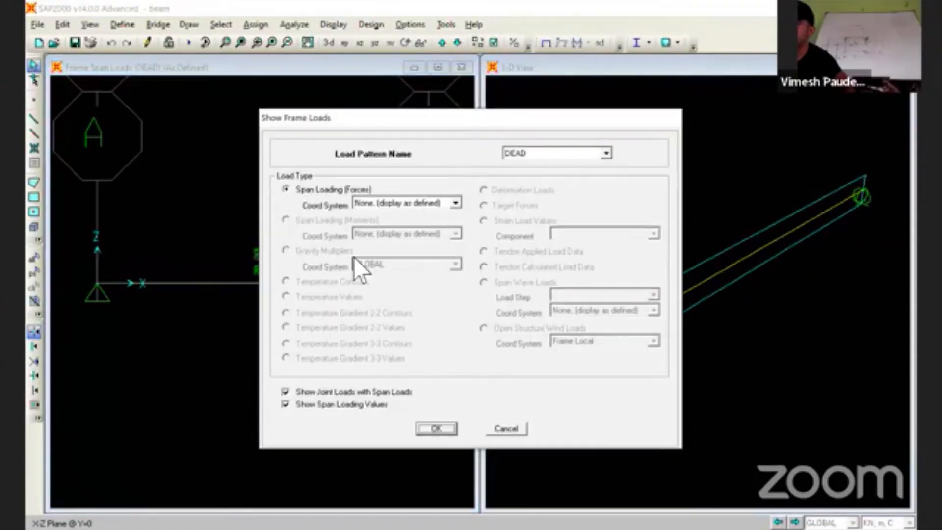
{"action": "left_click", "coordinate": [436, 430]}
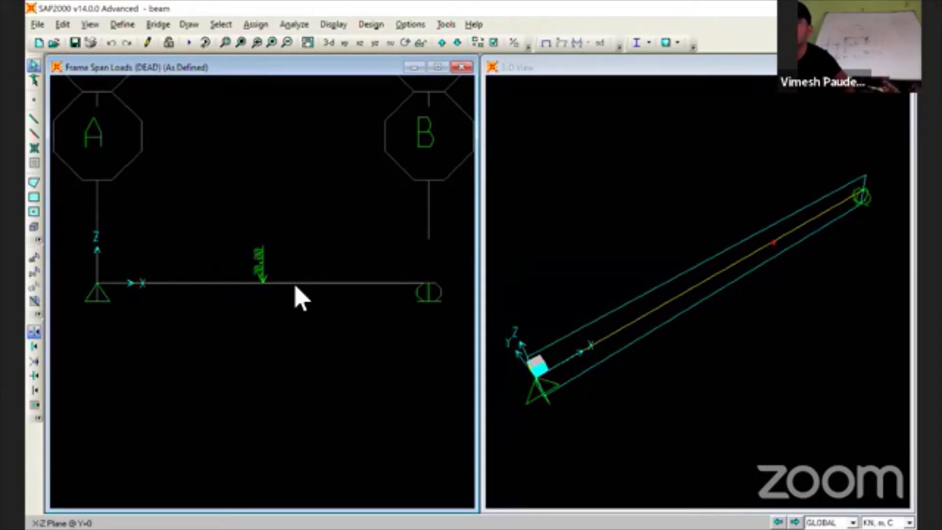
- Set the DEAD load pattern's self weight multiplier to 0 and apply the modification
{"action": "left_click", "coordinate": [122, 23]}
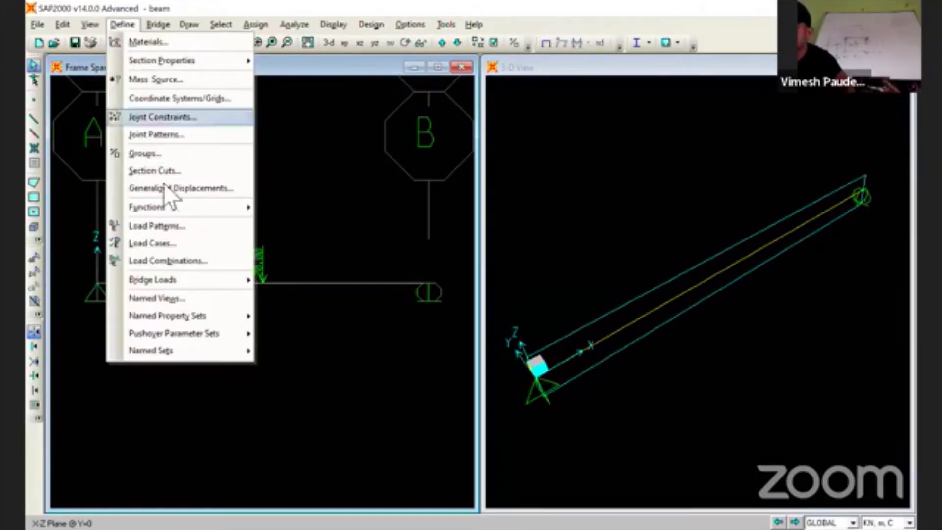
{"action": "left_click", "coordinate": [177, 225]}
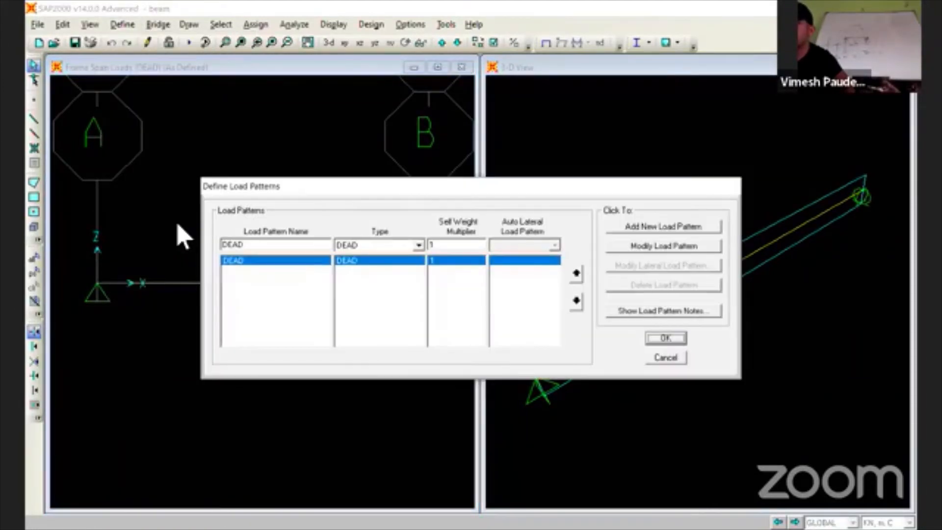
{"action": "double_click", "coordinate": [442, 248]}
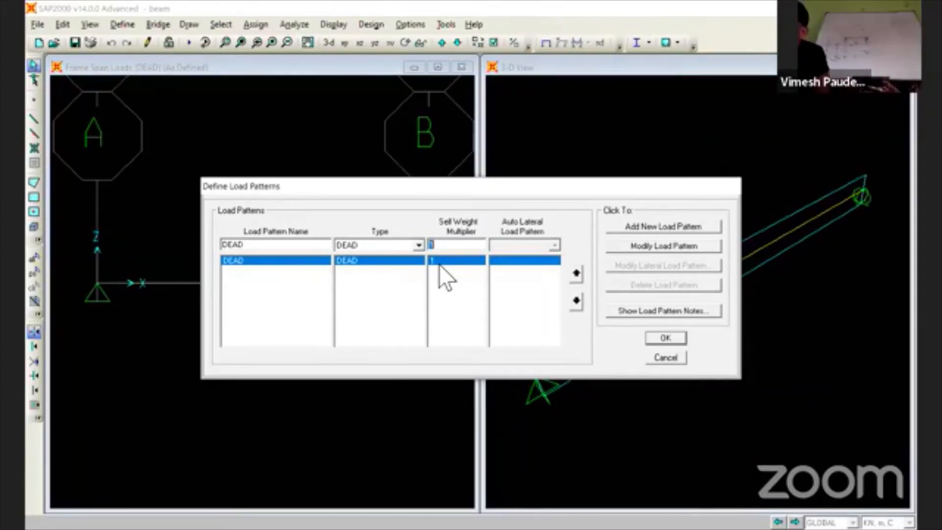
{"action": "type", "text": "0"}
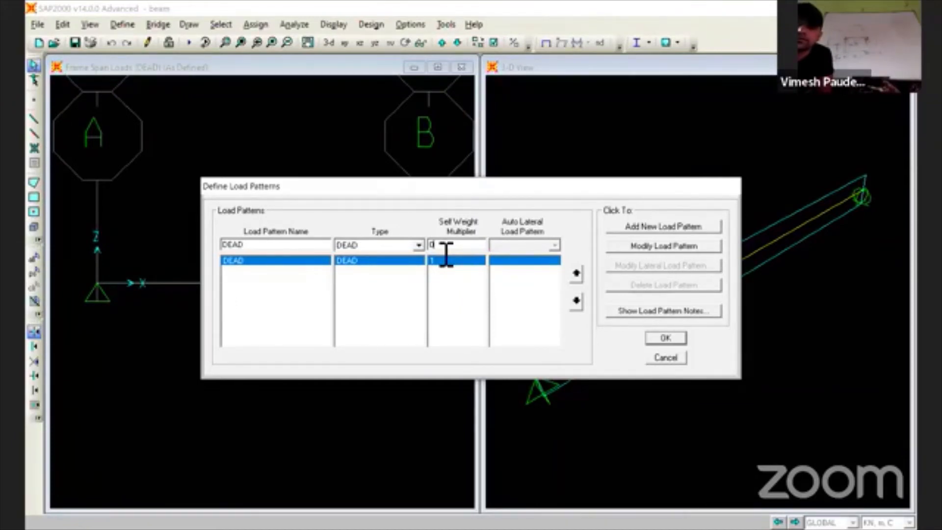
{"action": "left_click", "coordinate": [659, 244]}
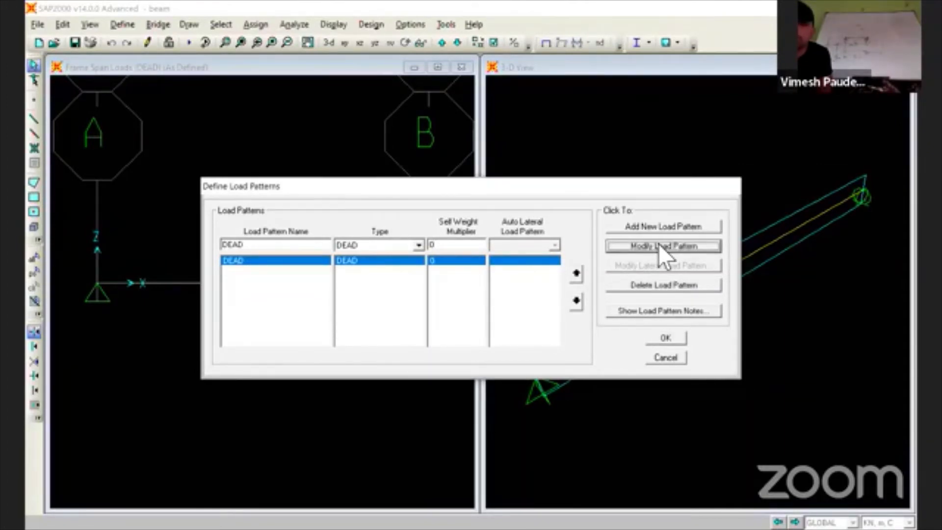
{"action": "double_click", "coordinate": [446, 248]}
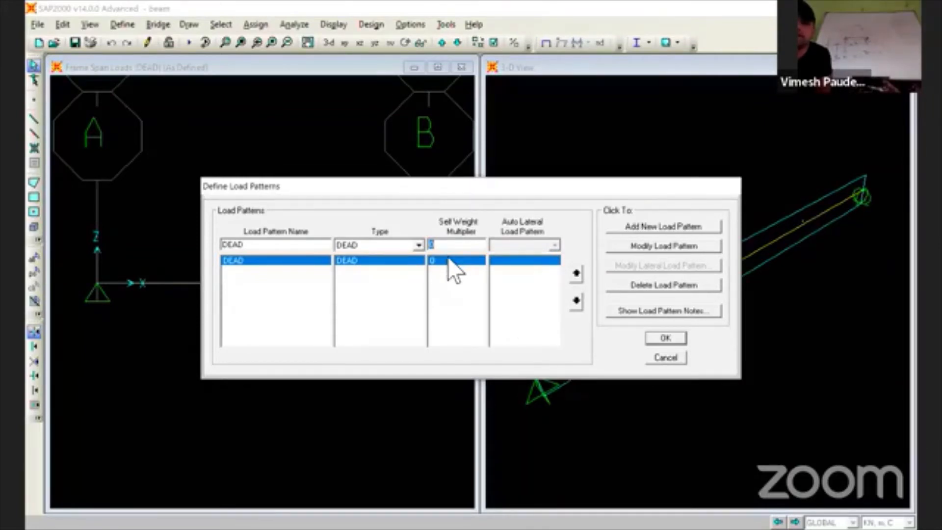
{"action": "left_click", "coordinate": [667, 350]}
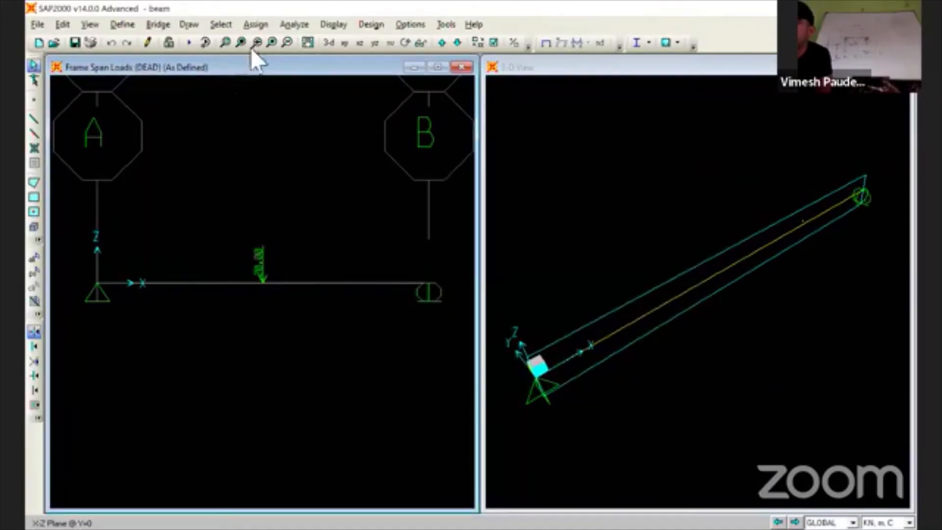
- Run the analysis for the DEAD and MODAL load cases and display the DEAD joint reactions alongside the deformed shape
{"action": "left_click", "coordinate": [293, 24]}
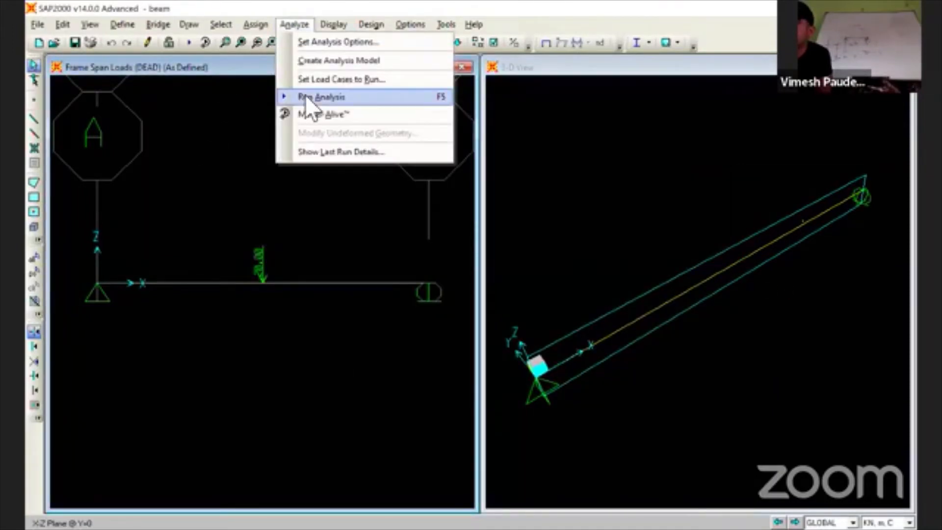
{"action": "key", "text": "Return"}
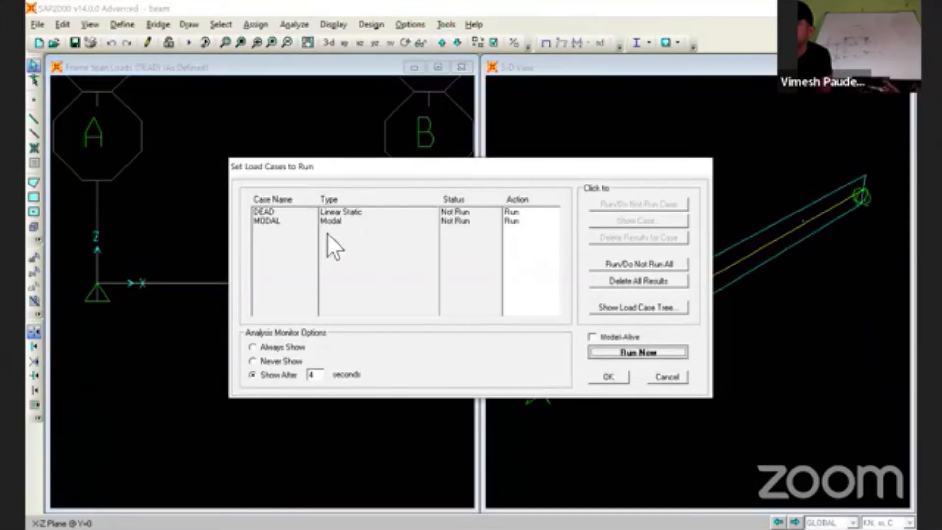
{"action": "key", "text": "Escape"}
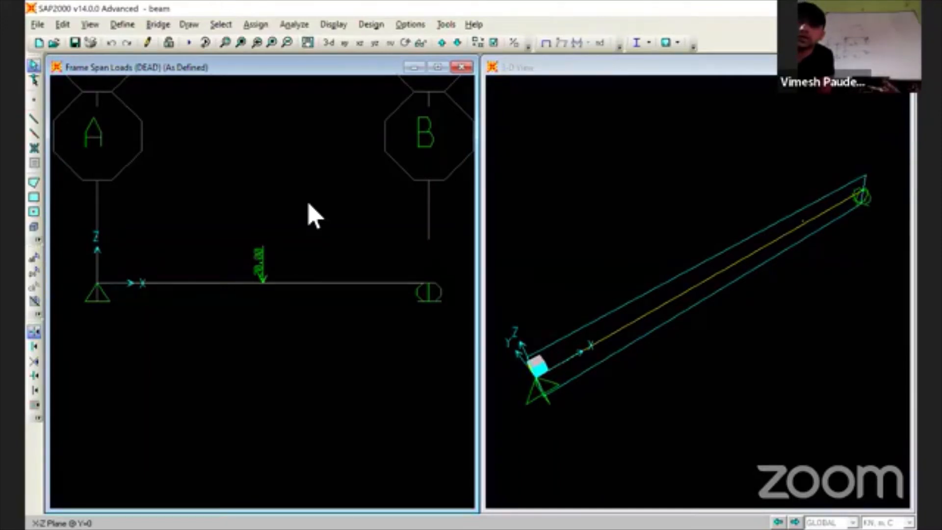
{"action": "key", "text": "super+d"}
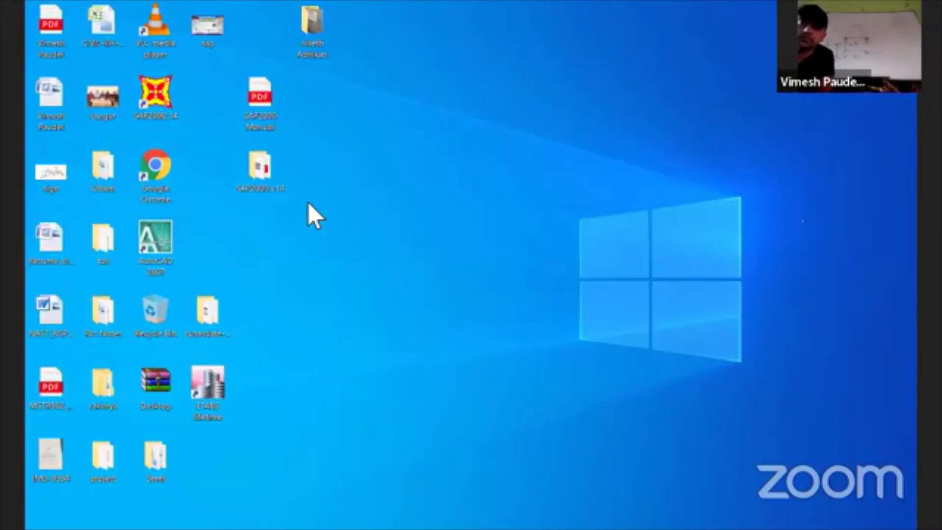
{"action": "key", "text": "super+d"}
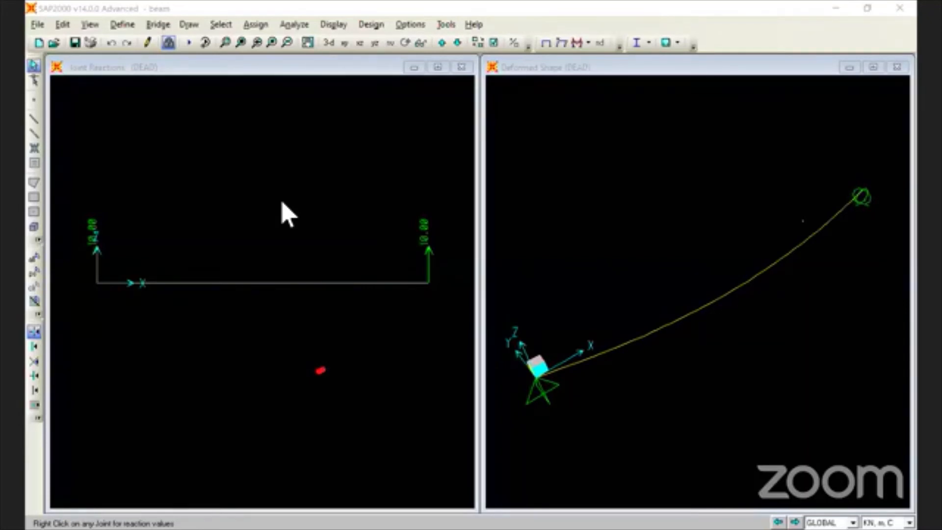
- Check the DEAD load pattern's definition and unlock the model, deleting its analysis results
{"action": "left_click", "coordinate": [122, 24]}
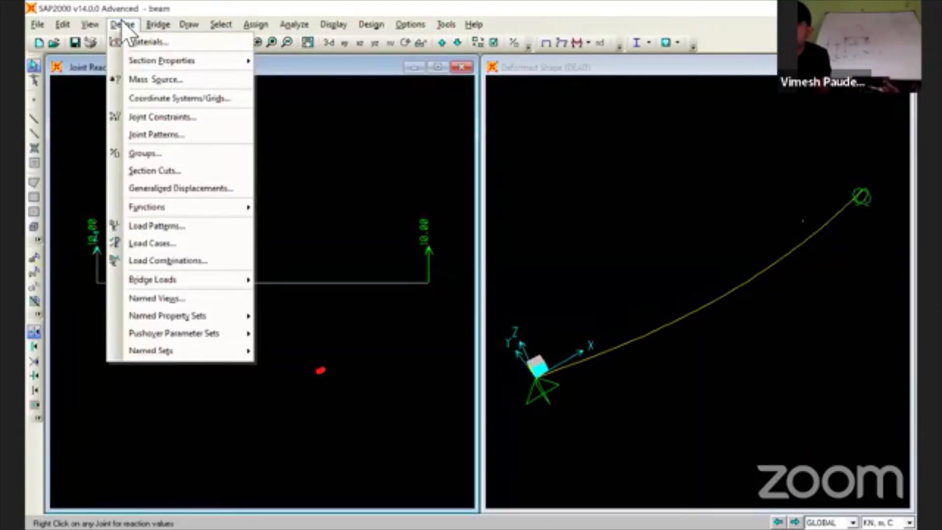
{"action": "left_click", "coordinate": [171, 225]}
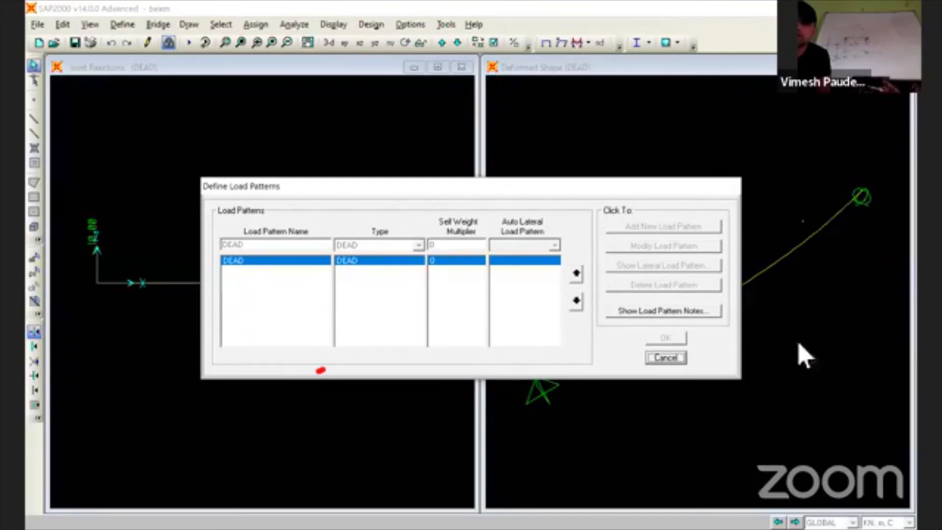
{"action": "left_click", "coordinate": [673, 358]}
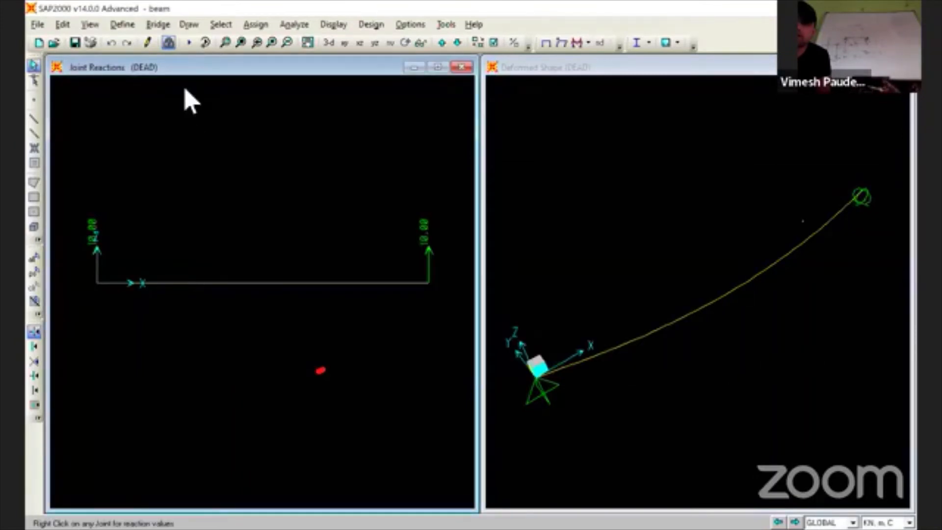
{"action": "left_click", "coordinate": [167, 43]}
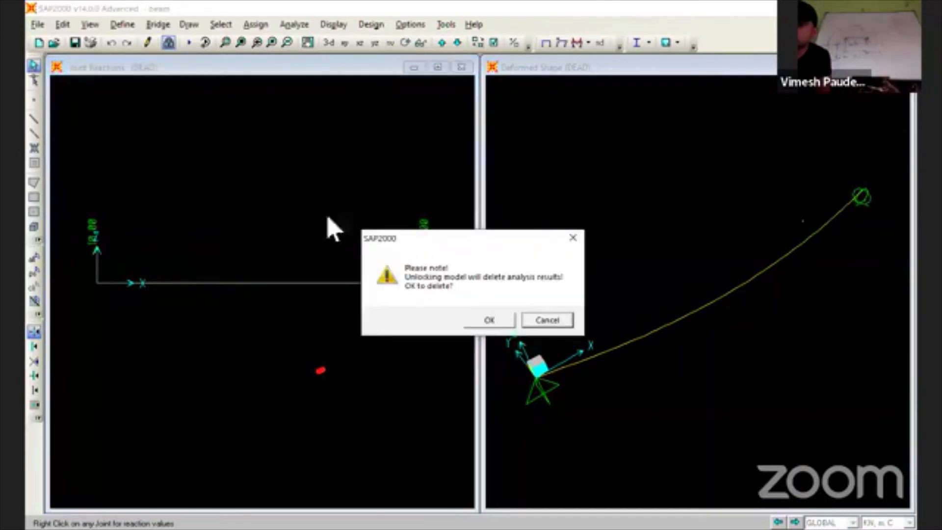
{"action": "left_click", "coordinate": [484, 321]}
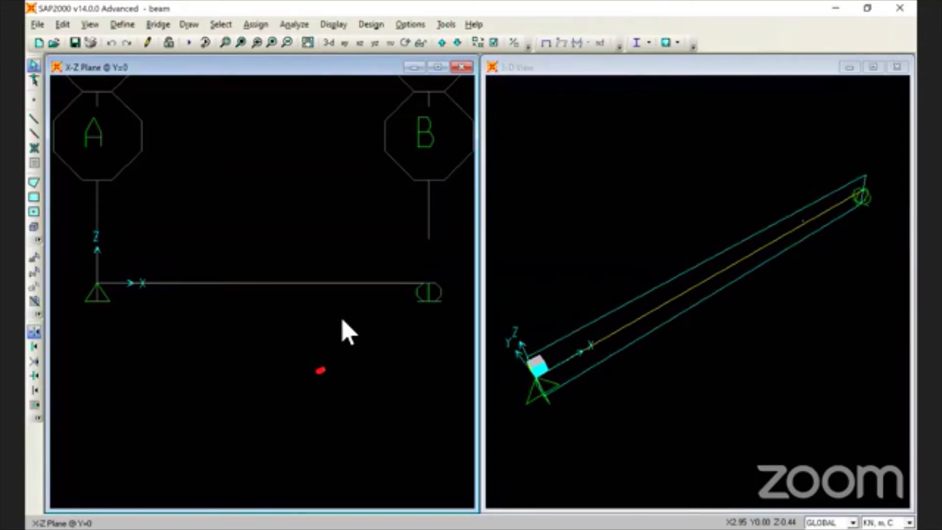
- Select the beam and turn on the extruded view in the 3-D view
{"action": "left_click", "coordinate": [312, 283]}
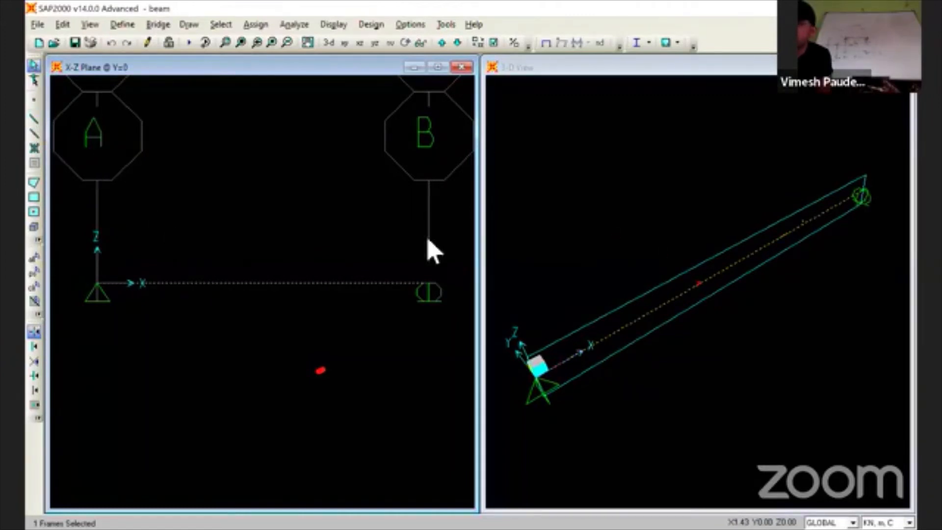
{"action": "left_click", "coordinate": [528, 143]}
{"action": "left_click", "coordinate": [493, 41]}
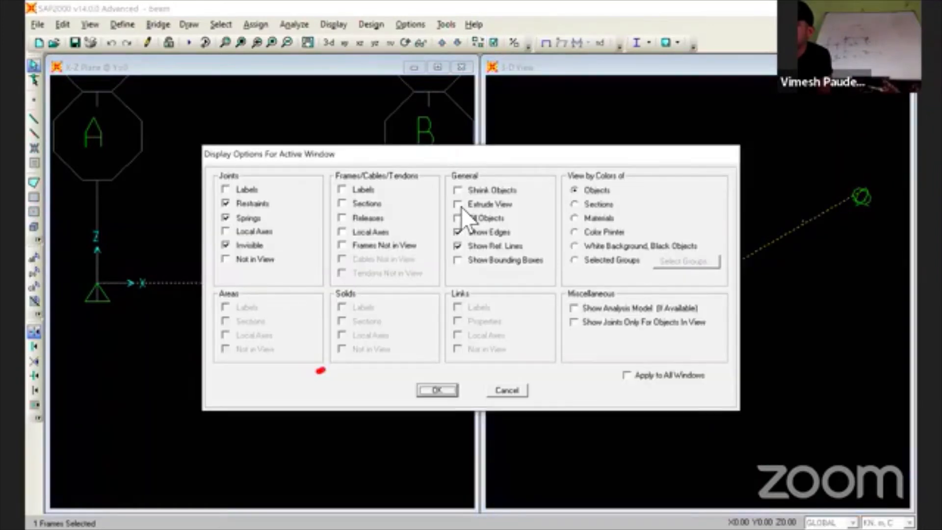
{"action": "left_click", "coordinate": [460, 207]}
{"action": "key", "text": "Return"}
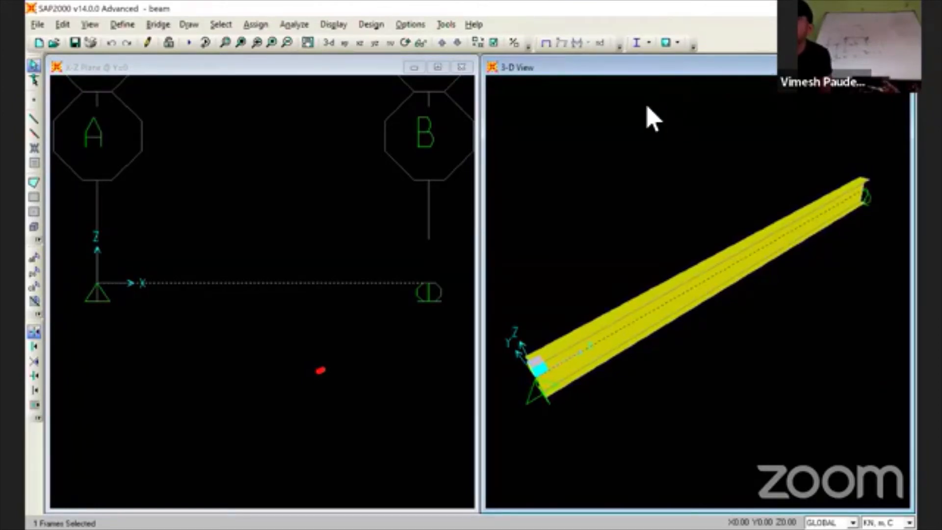
- Turn off the extruded view in the 3-D view and clear the beam selection
{"action": "left_click", "coordinate": [493, 43]}
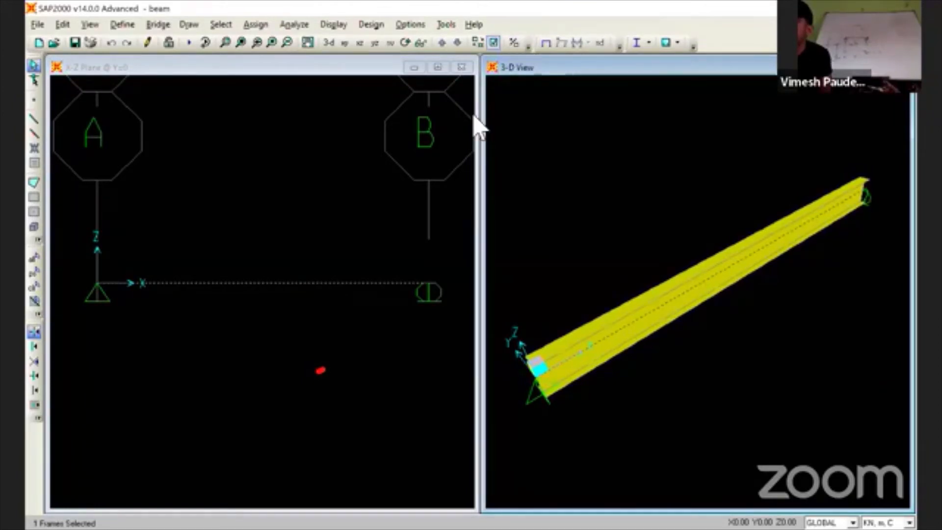
{"action": "left_click", "coordinate": [483, 203]}
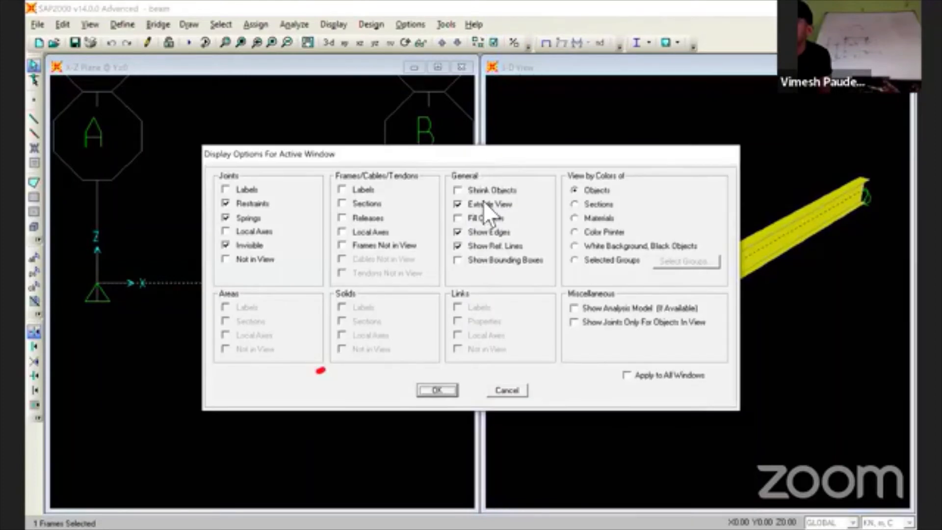
{"action": "left_click", "coordinate": [437, 390]}
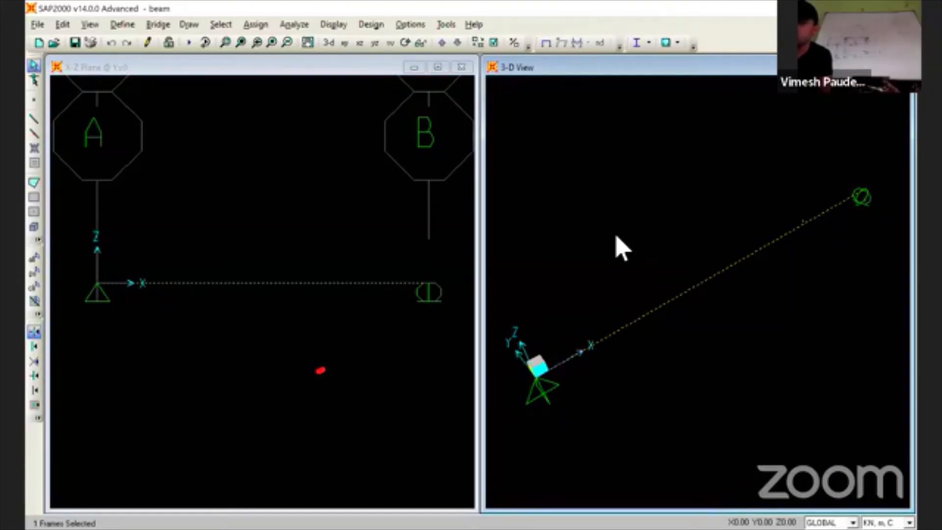
{"action": "left_click", "coordinate": [331, 201]}
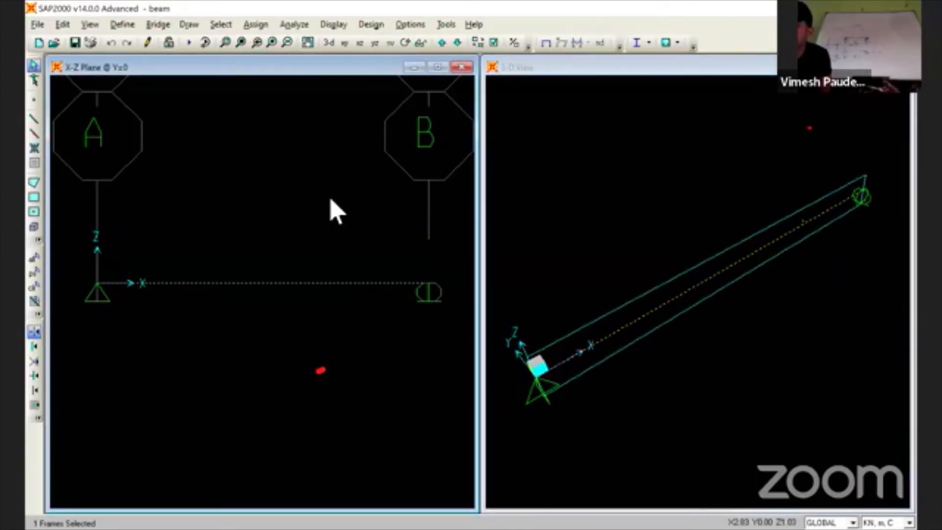
{"action": "key", "text": "ctrl+q"}
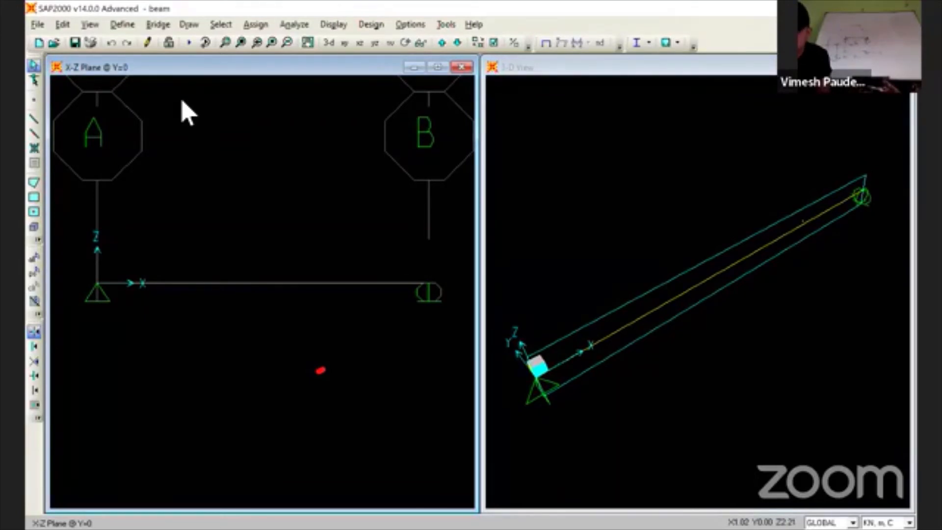
- Reapply a self weight multiplier of 0 to the DEAD load pattern and accept the load pattern definitions
{"action": "left_click", "coordinate": [122, 25]}
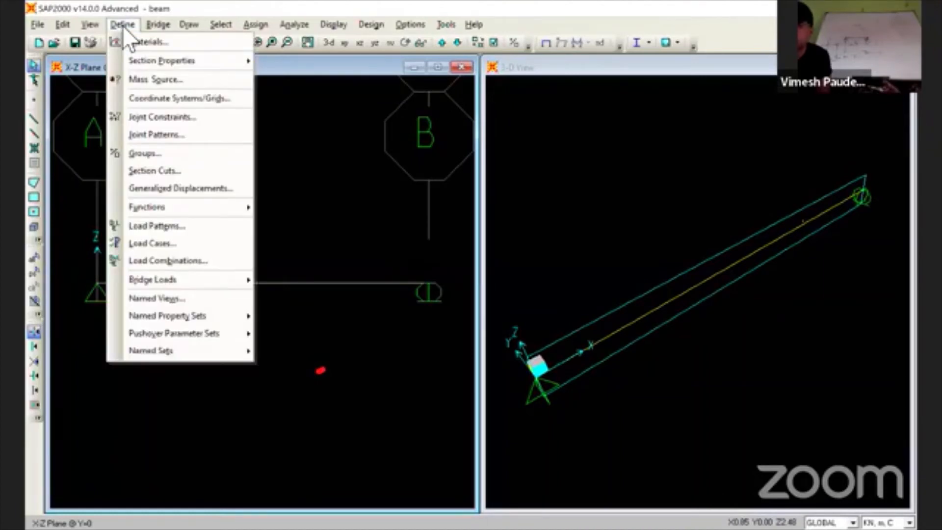
{"action": "left_click", "coordinate": [141, 226]}
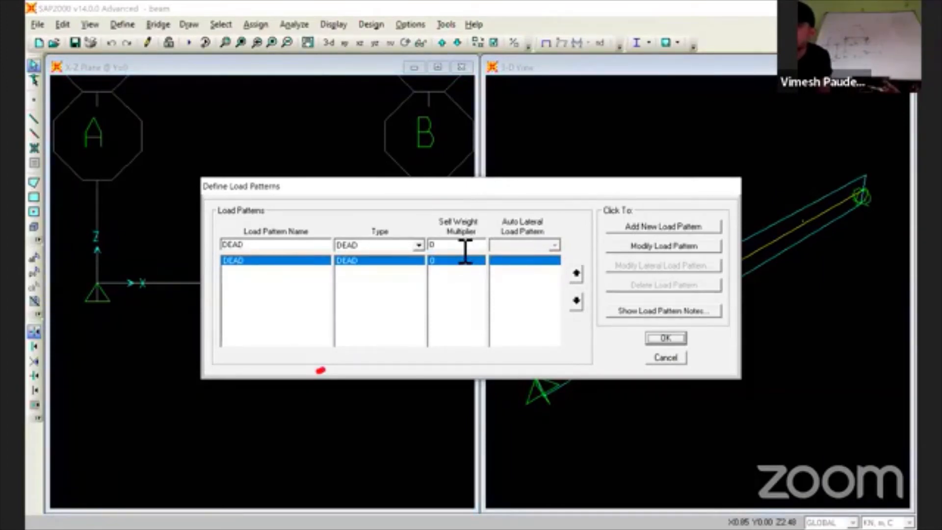
{"action": "left_click", "coordinate": [466, 250]}
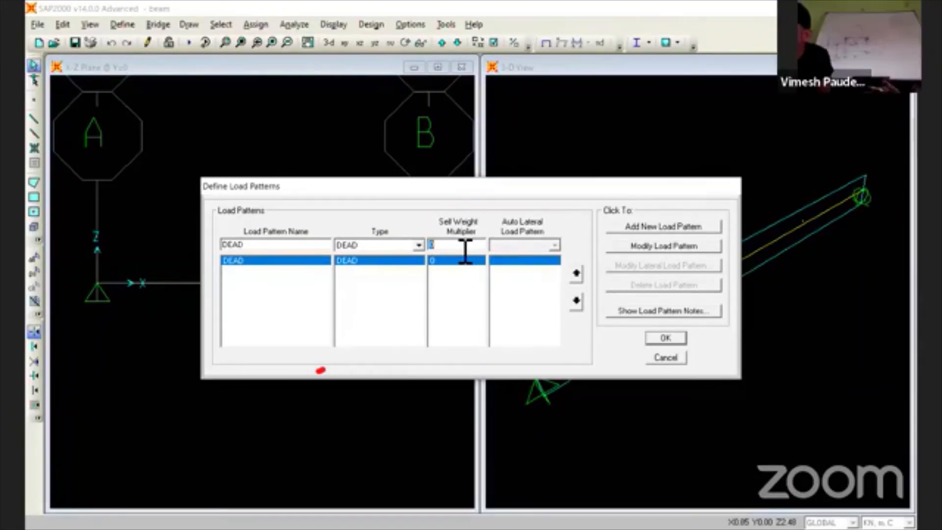
{"action": "left_click", "coordinate": [629, 244]}
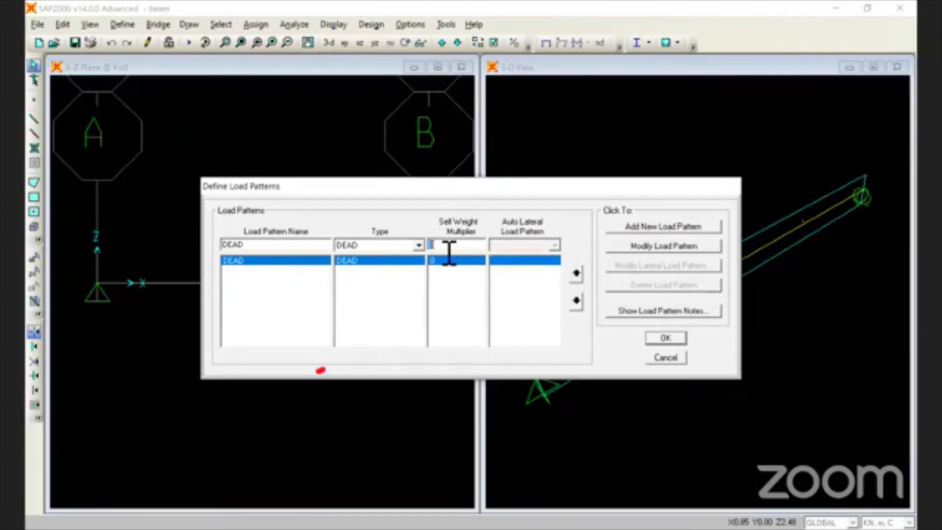
{"action": "left_click", "coordinate": [648, 244]}
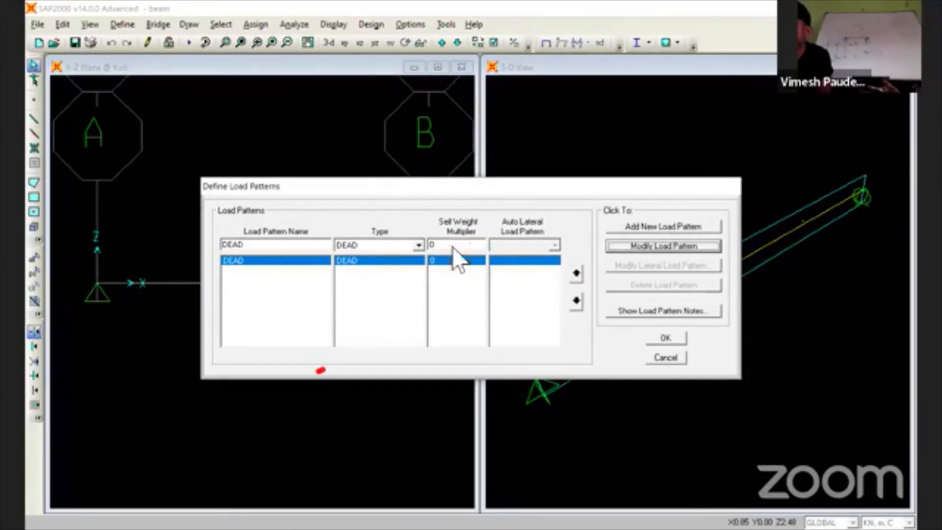
{"action": "left_click", "coordinate": [623, 246]}
{"action": "left_click", "coordinate": [658, 338]}
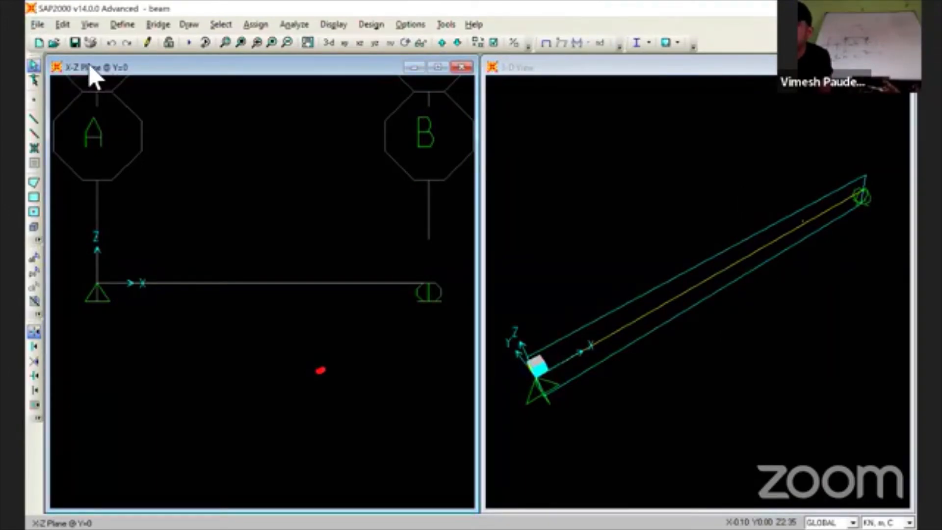
{"action": "left_click", "coordinate": [325, 24]}
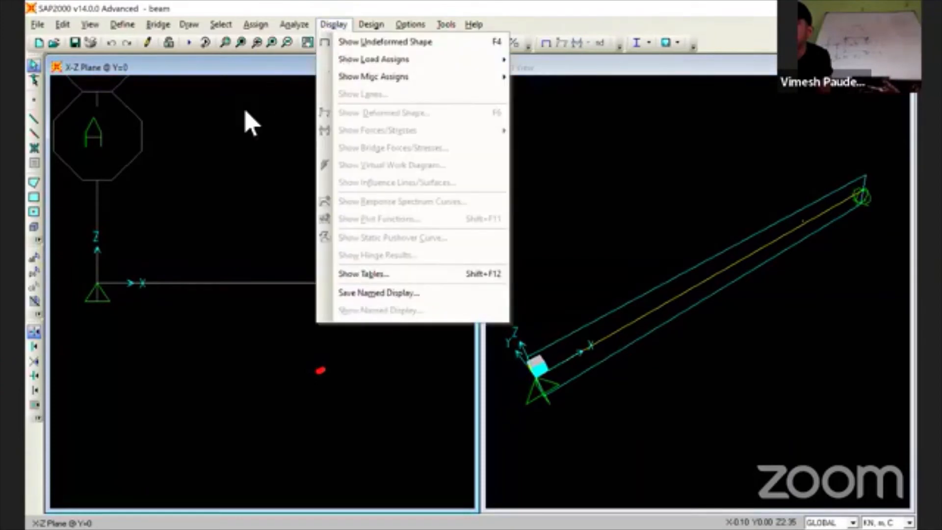
{"action": "left_click", "coordinate": [331, 24]}
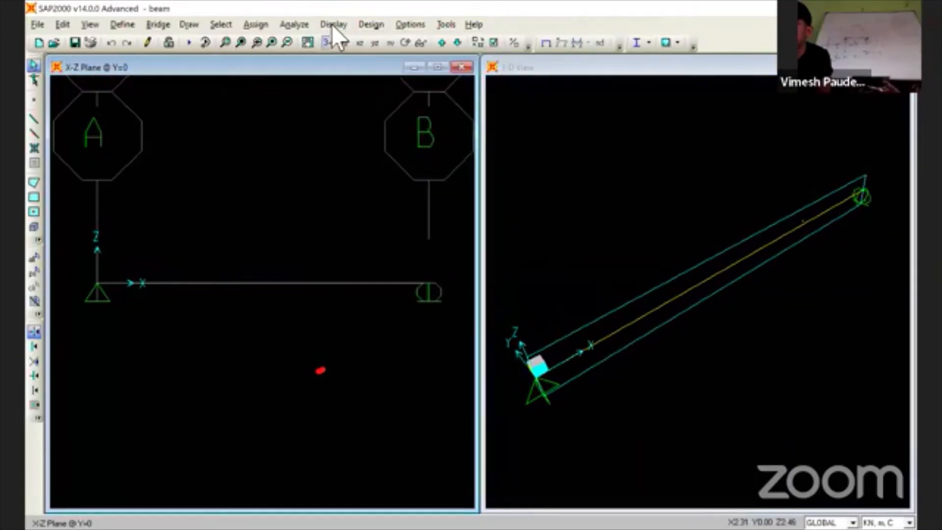
- Display the DEAD load pattern's frame span loads with joint loads and loading values in the X-Z view
{"action": "left_click", "coordinate": [332, 24]}
{"action": "mouse_move", "coordinate": [404, 60]}
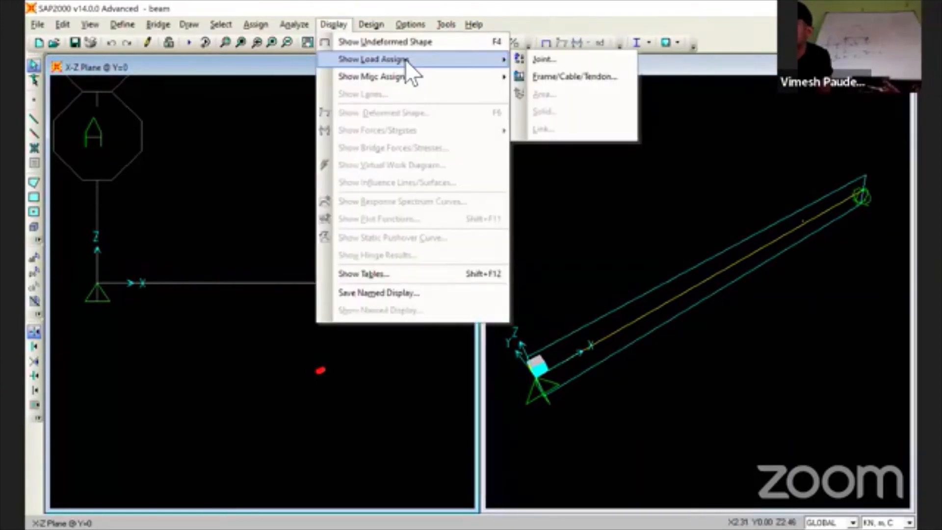
{"action": "left_click", "coordinate": [573, 77]}
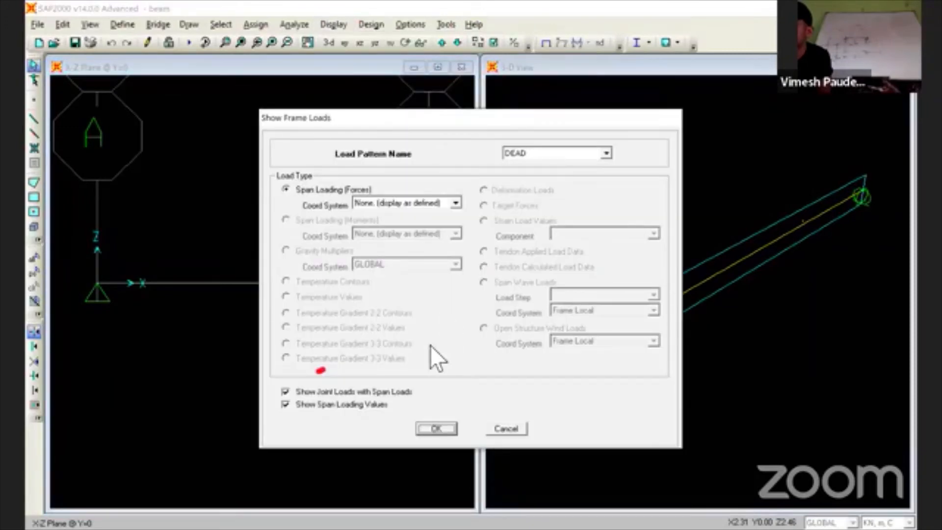
{"action": "left_click", "coordinate": [427, 426]}
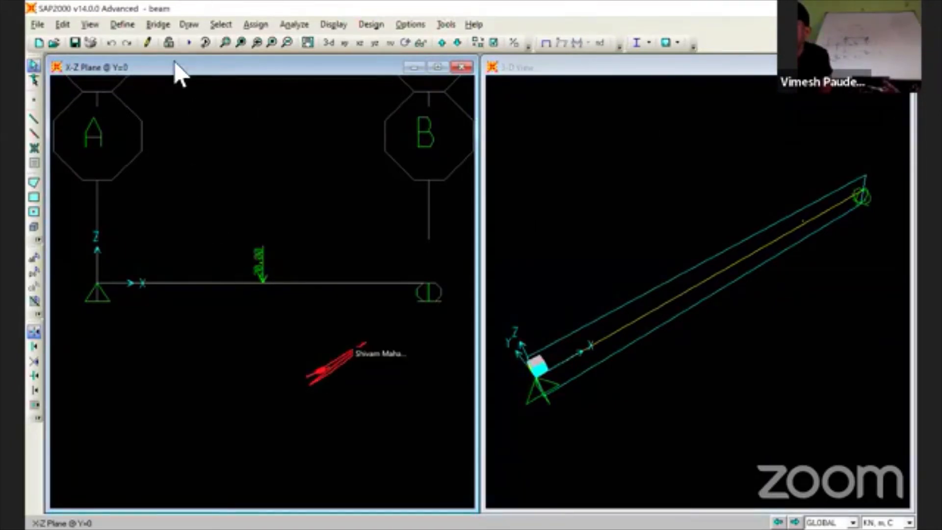
- Run the analysis for the DEAD and MODAL load cases and show the DEAD joint reactions and deformed shape
{"action": "left_click", "coordinate": [188, 44]}
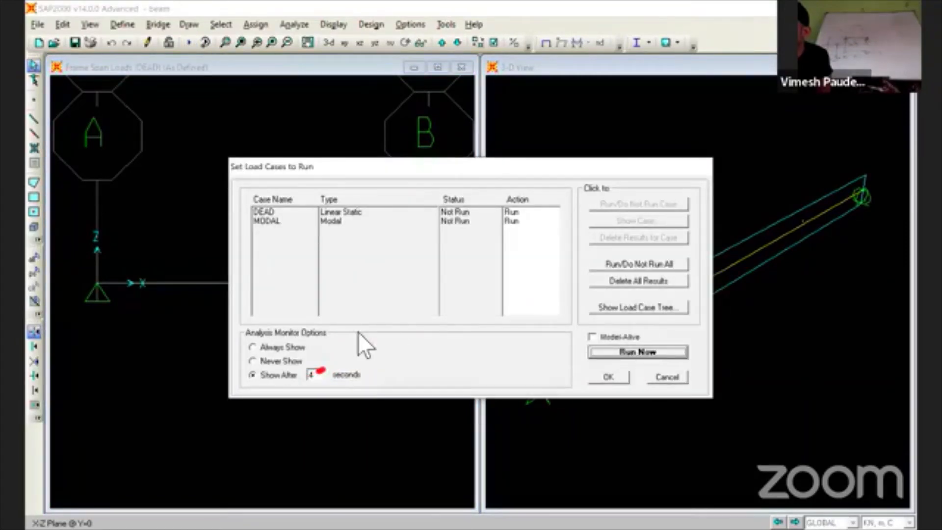
{"action": "key", "text": "Escape"}
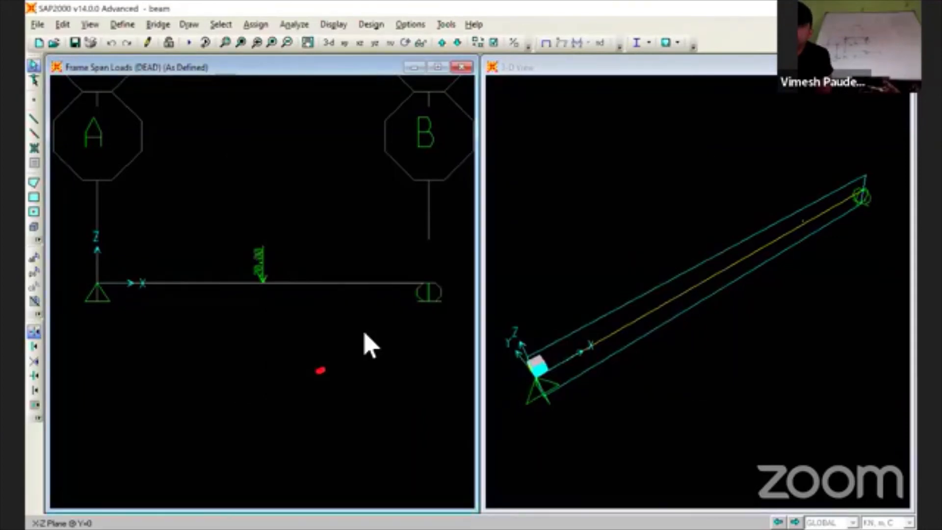
{"action": "key", "text": "super+d"}
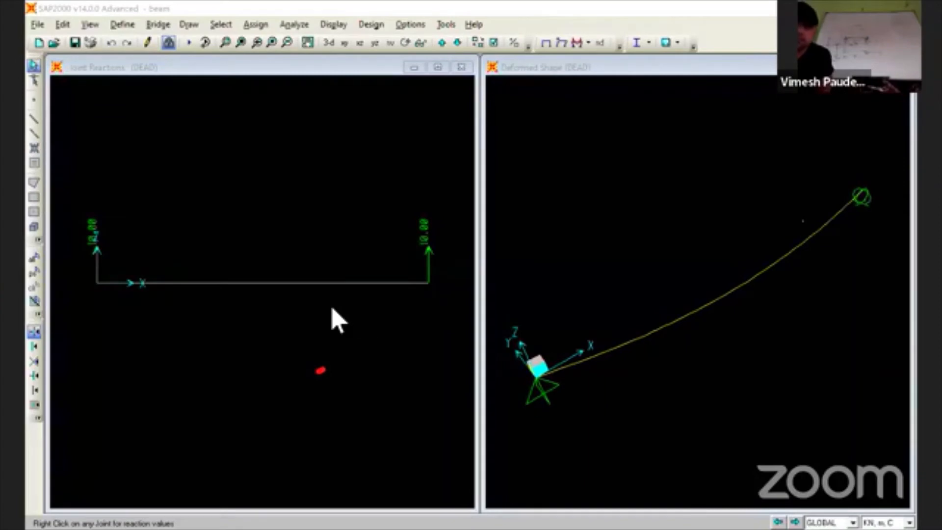
- Display the beam's Shear 2-2 diagram for the DEAD case as a filled diagram in the X-Z view
{"action": "left_click", "coordinate": [289, 218]}
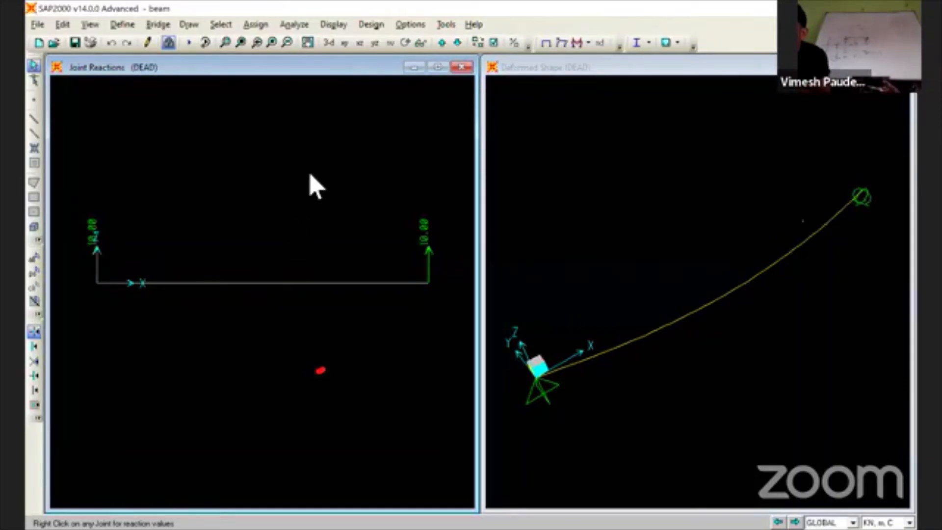
{"action": "left_click", "coordinate": [325, 23]}
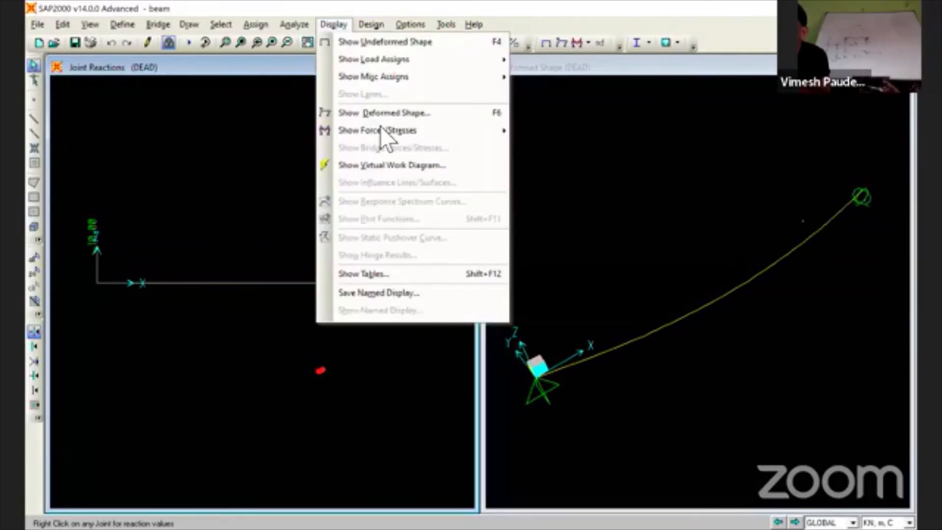
{"action": "mouse_move", "coordinate": [381, 127]}
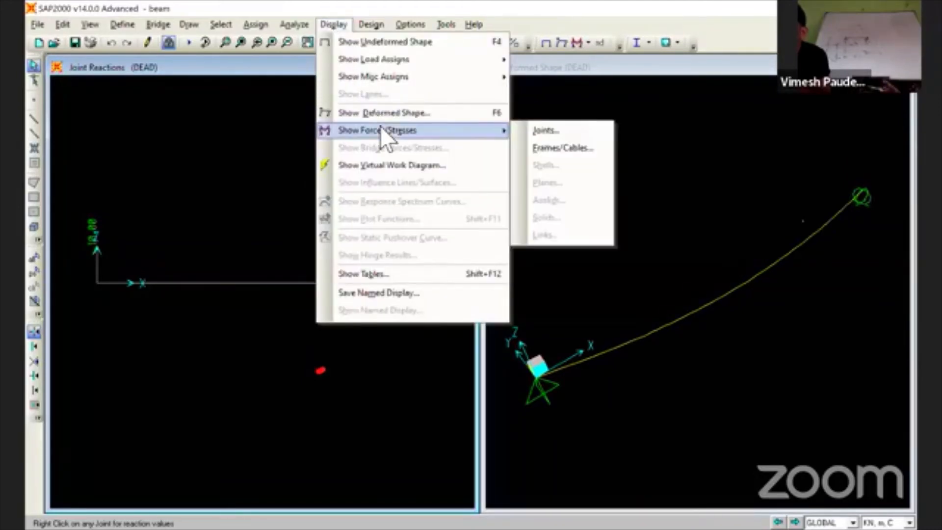
{"action": "left_click", "coordinate": [554, 146]}
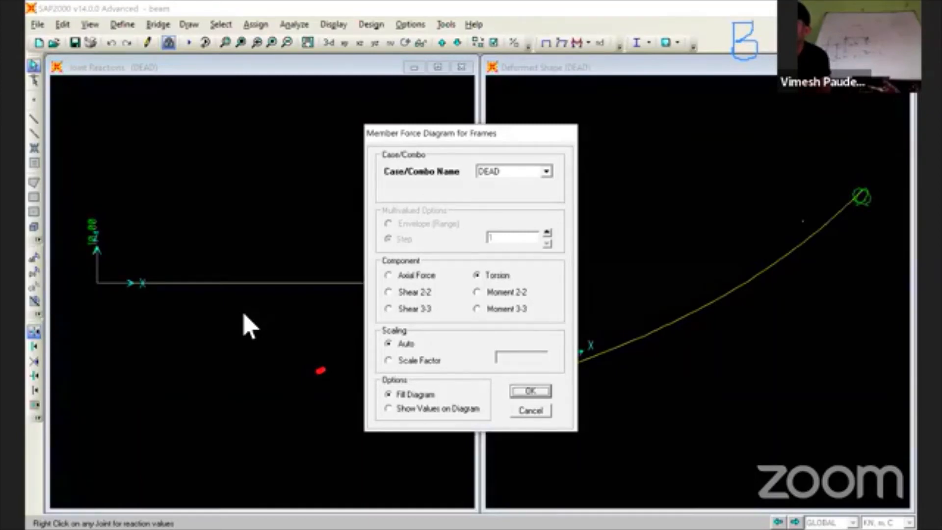
{"action": "left_click", "coordinate": [405, 290]}
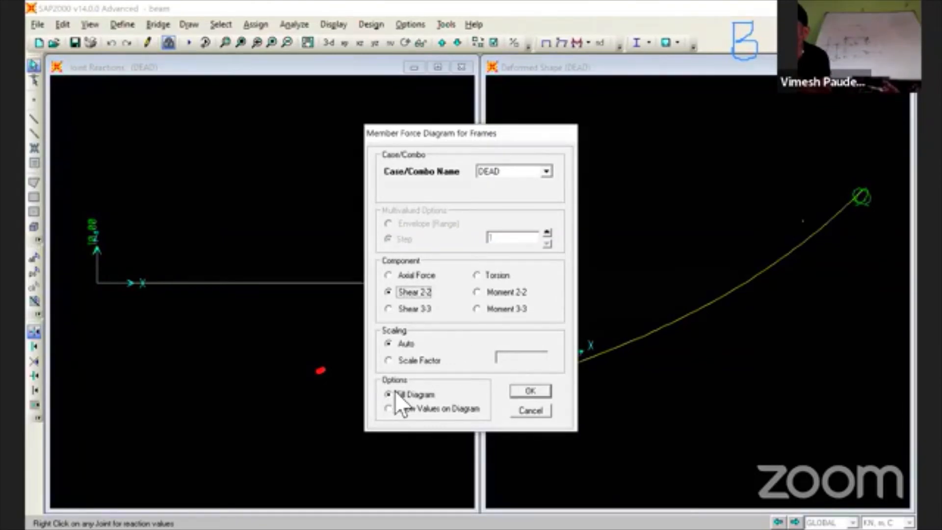
{"action": "left_click", "coordinate": [412, 410]}
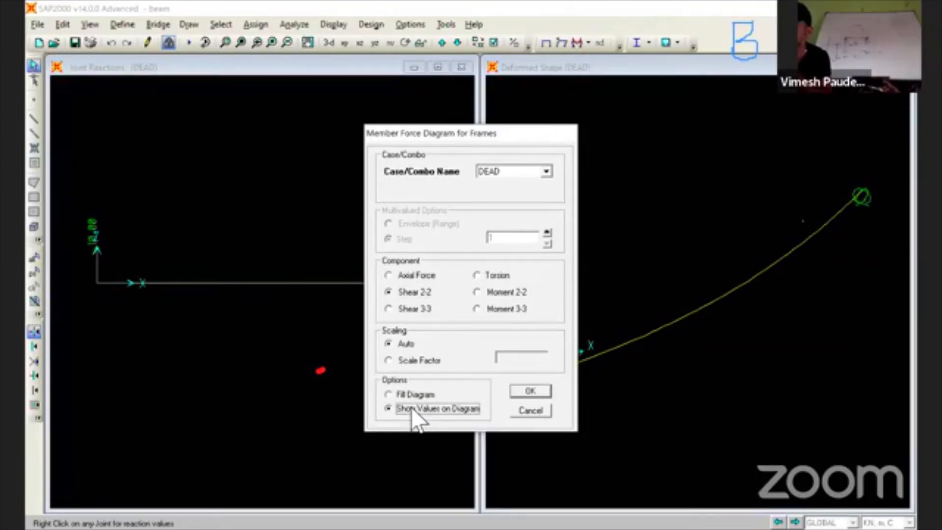
{"action": "left_click", "coordinate": [407, 394]}
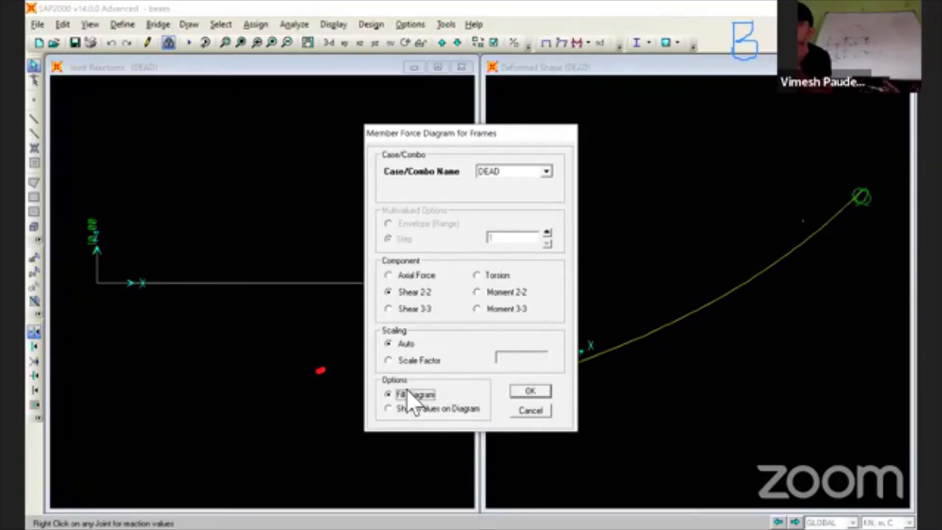
{"action": "left_click", "coordinate": [538, 390]}
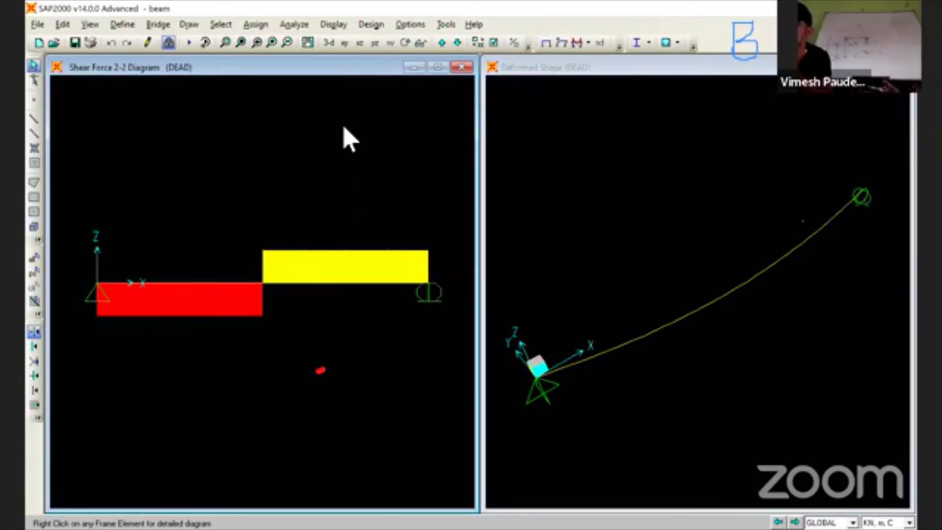
- Redisplay the DEAD Shear 2-2 diagram with values shown on it instead of the fill
{"action": "left_click", "coordinate": [341, 25]}
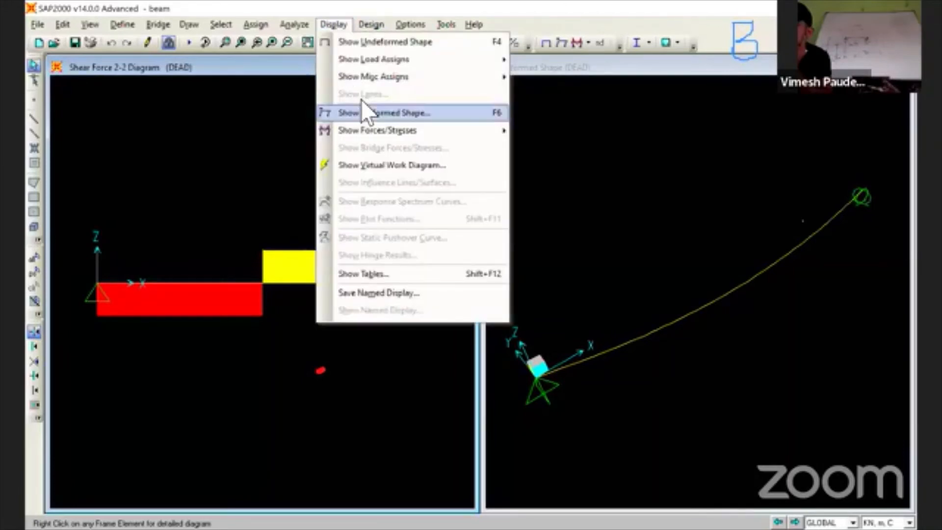
{"action": "mouse_move", "coordinate": [394, 130]}
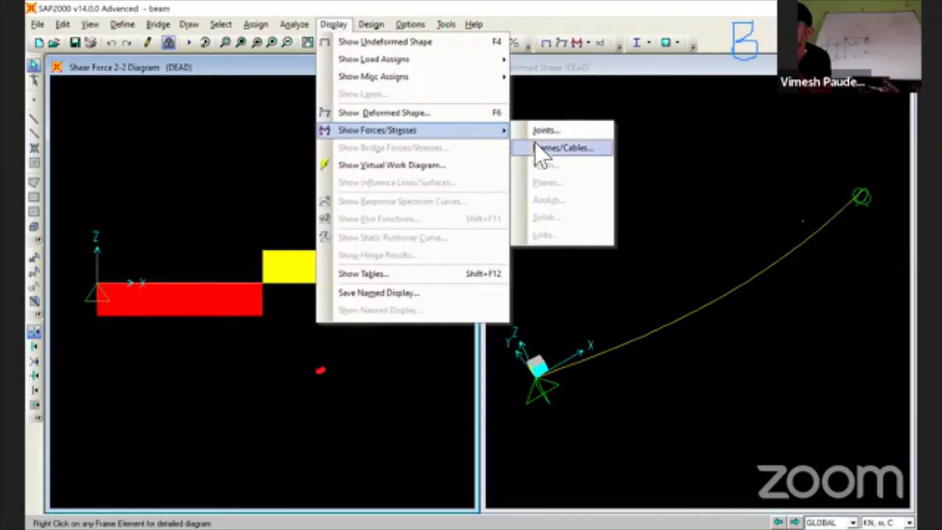
{"action": "key", "text": "Return"}
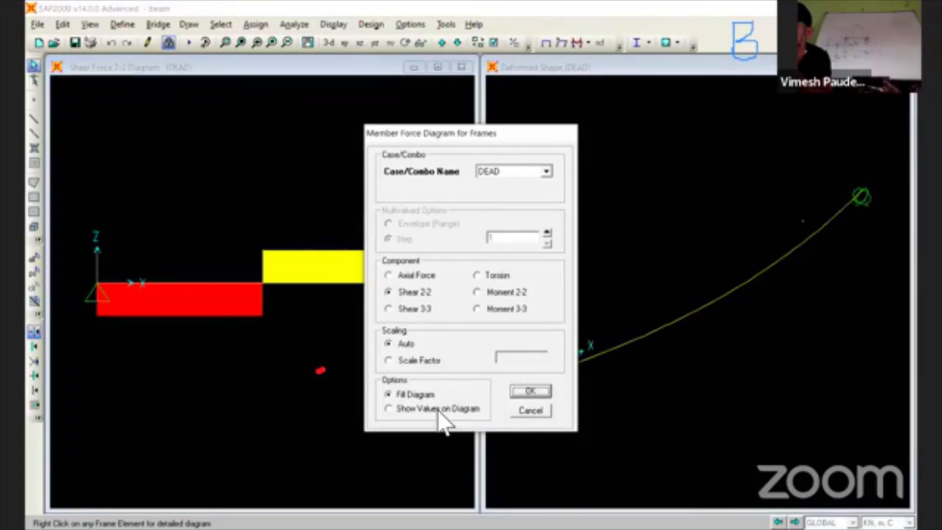
{"action": "left_click", "coordinate": [439, 409]}
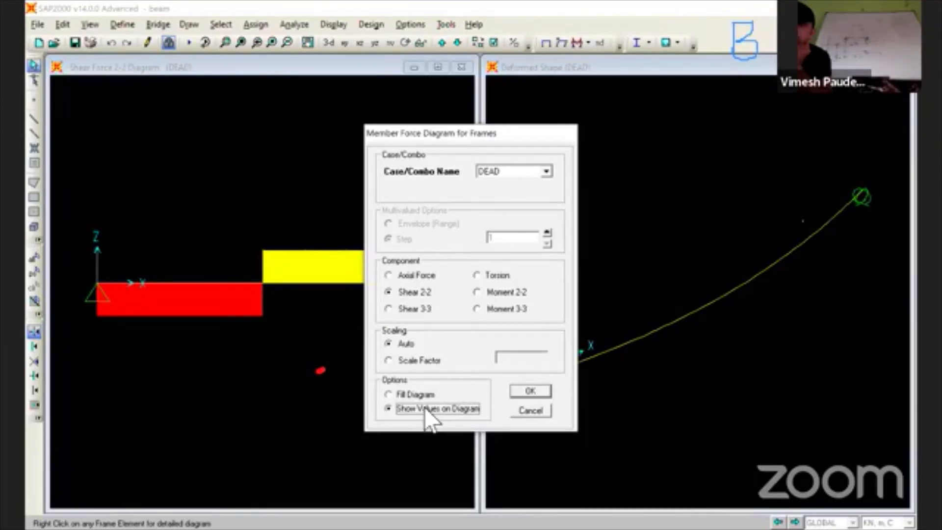
{"action": "left_click", "coordinate": [521, 391]}
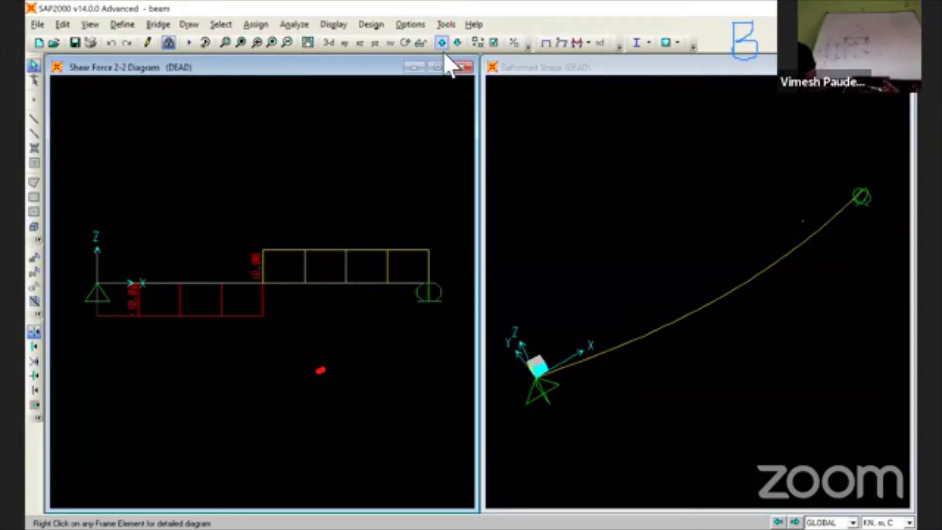
- Display the beam's Moment 3-3 diagram for the DEAD case with values shown on the diagram
{"action": "left_click", "coordinate": [332, 26]}
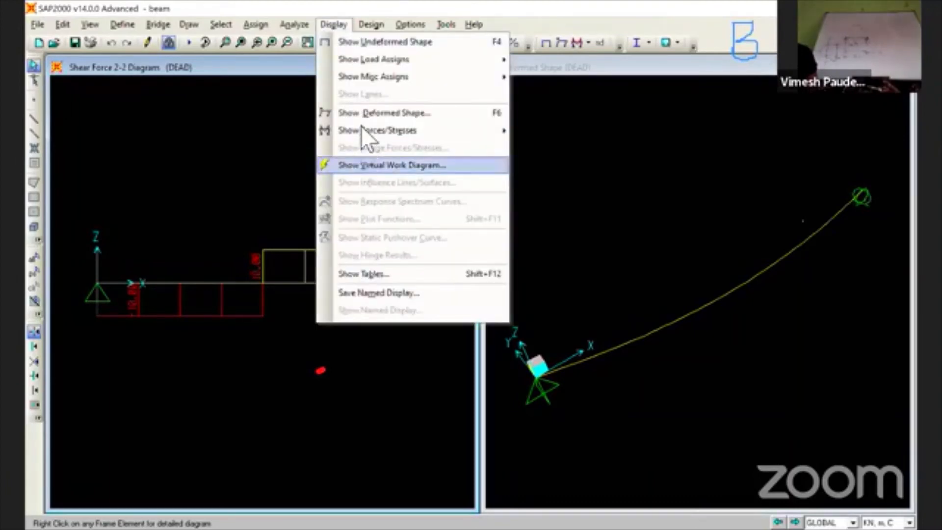
{"action": "mouse_move", "coordinate": [368, 129]}
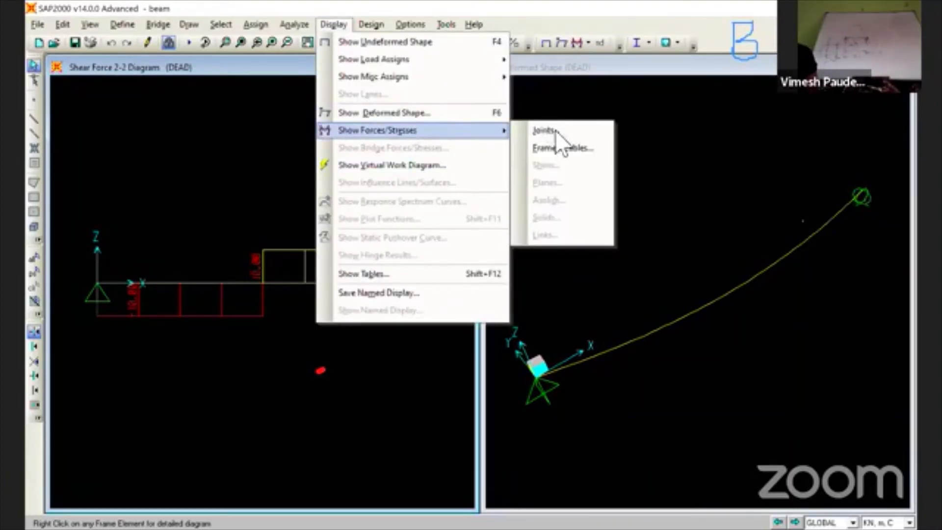
{"action": "left_click", "coordinate": [556, 145]}
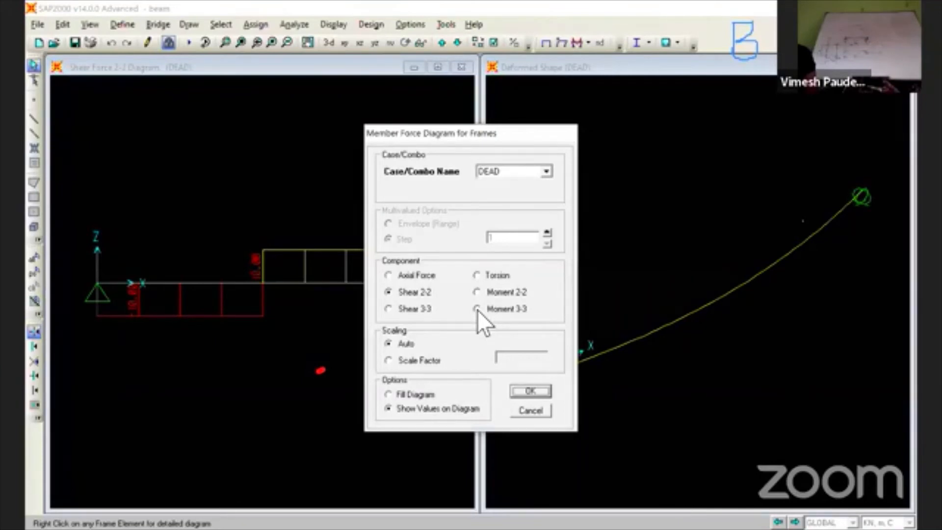
{"action": "left_click", "coordinate": [476, 309]}
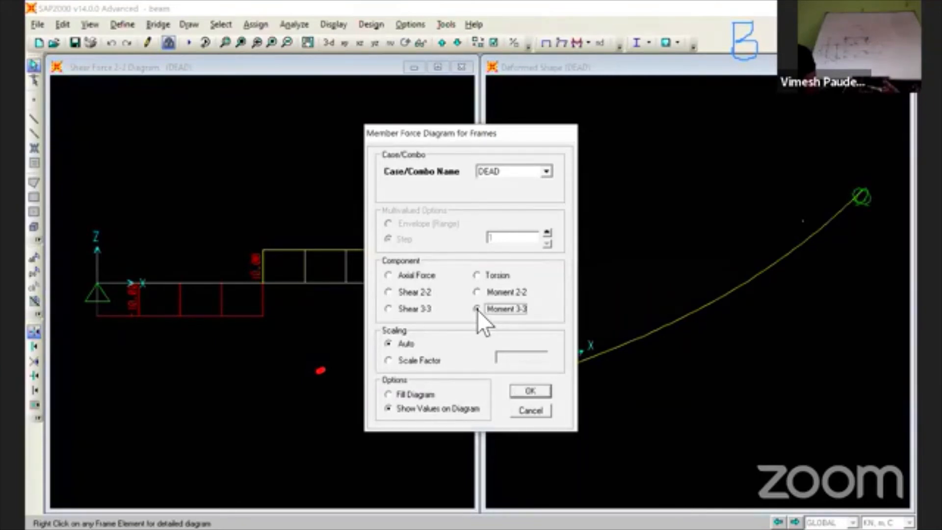
{"action": "left_click", "coordinate": [529, 388]}
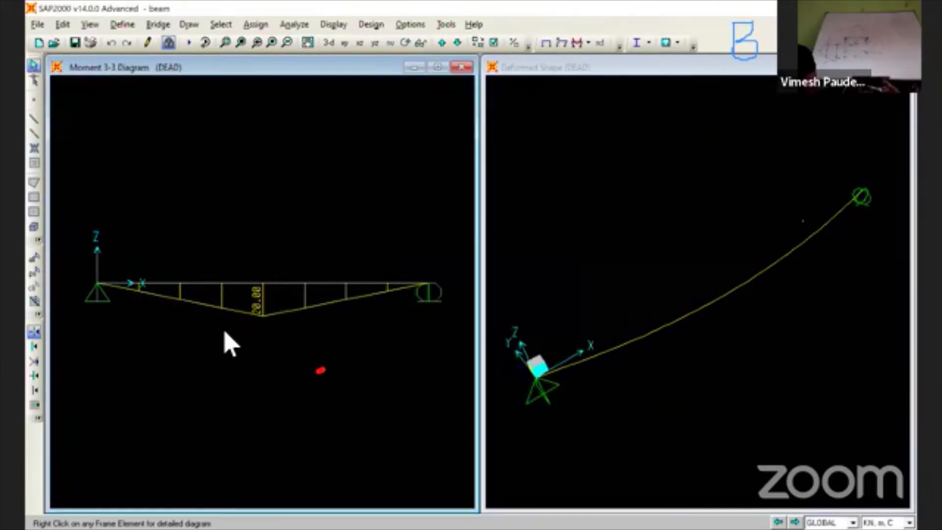
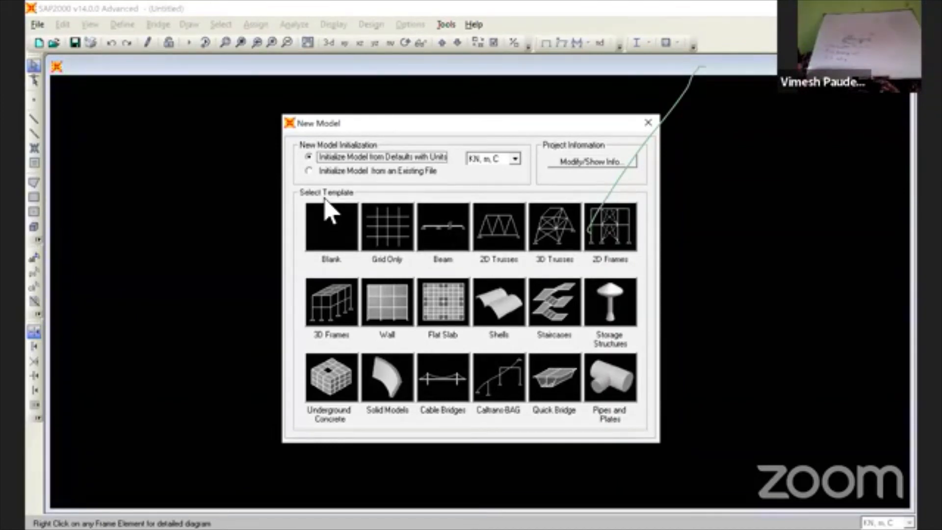
- Create a grid-only model with 3 X, 1 Y and 1 Z grid lines and an X grid spacing of 5 m
{"action": "left_click", "coordinate": [387, 227]}
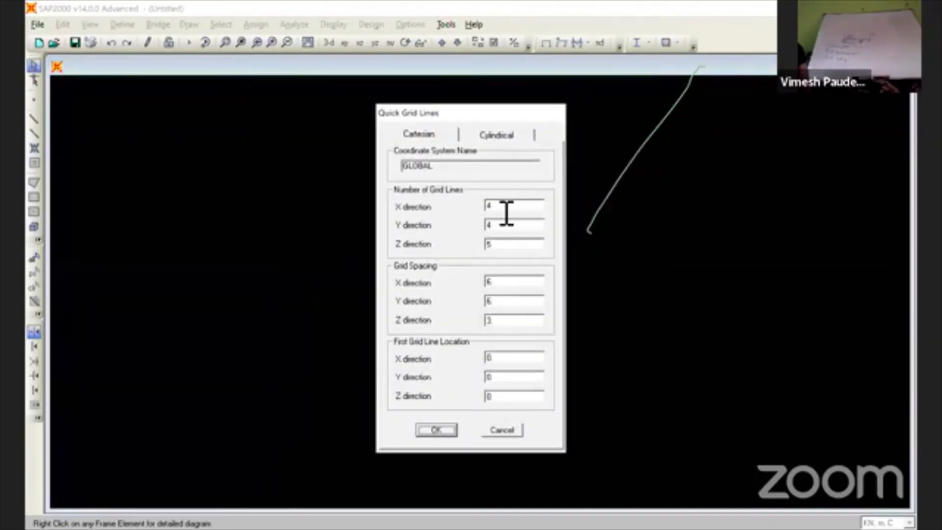
{"action": "double_click", "coordinate": [506, 209]}
{"action": "type", "text": "3"}
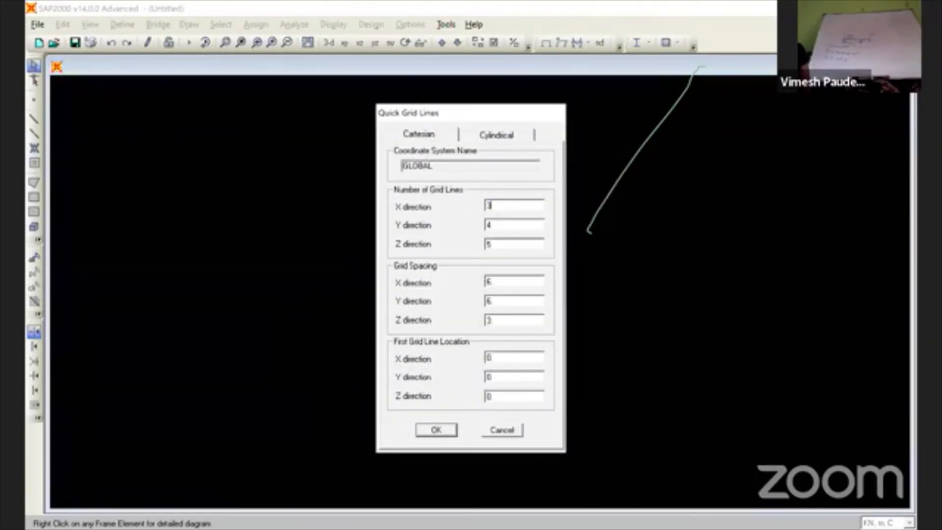
{"action": "double_click", "coordinate": [505, 226]}
{"action": "type", "text": "1"}
{"action": "double_click", "coordinate": [506, 244]}
{"action": "type", "text": "1"}
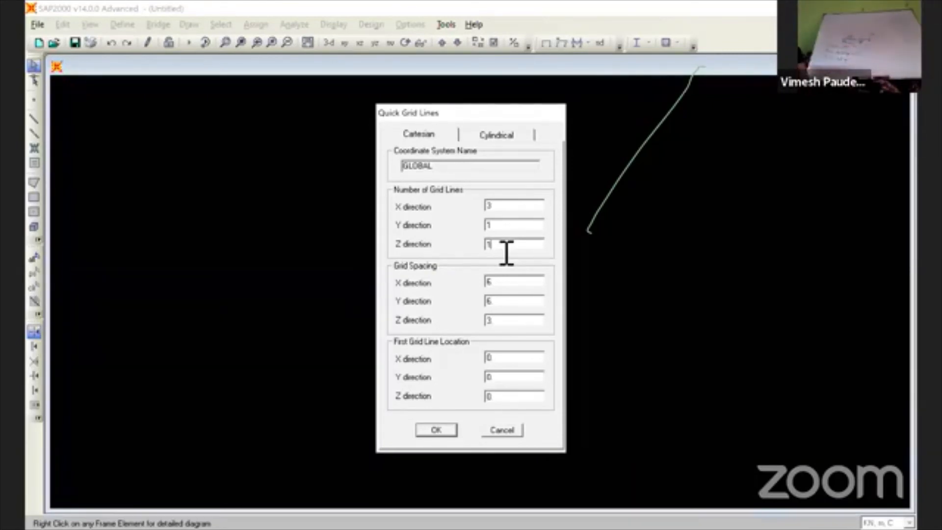
{"action": "double_click", "coordinate": [505, 284]}
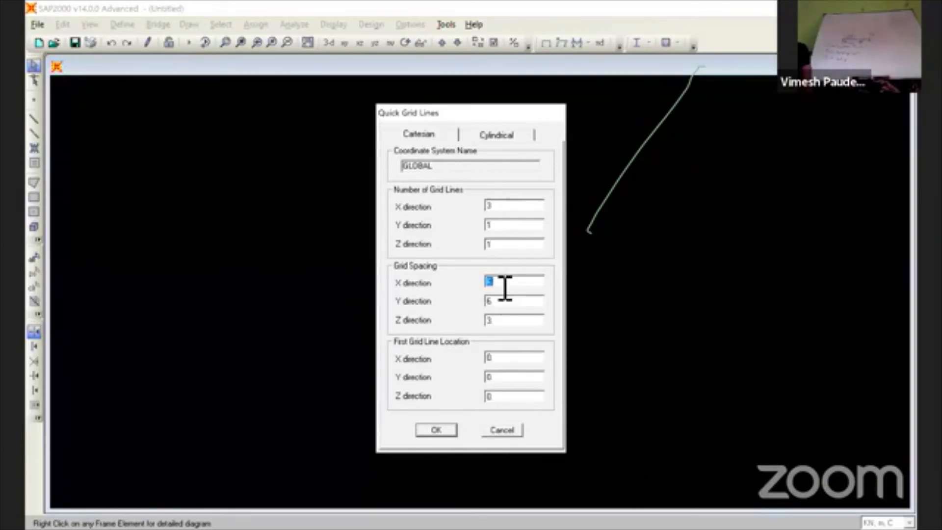
{"action": "type", "text": "5"}
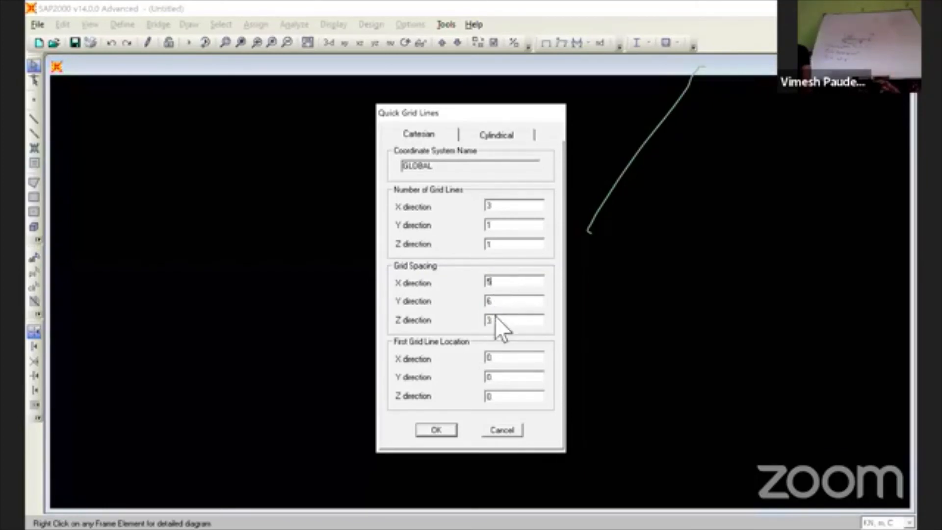
{"action": "left_click", "coordinate": [433, 432]}
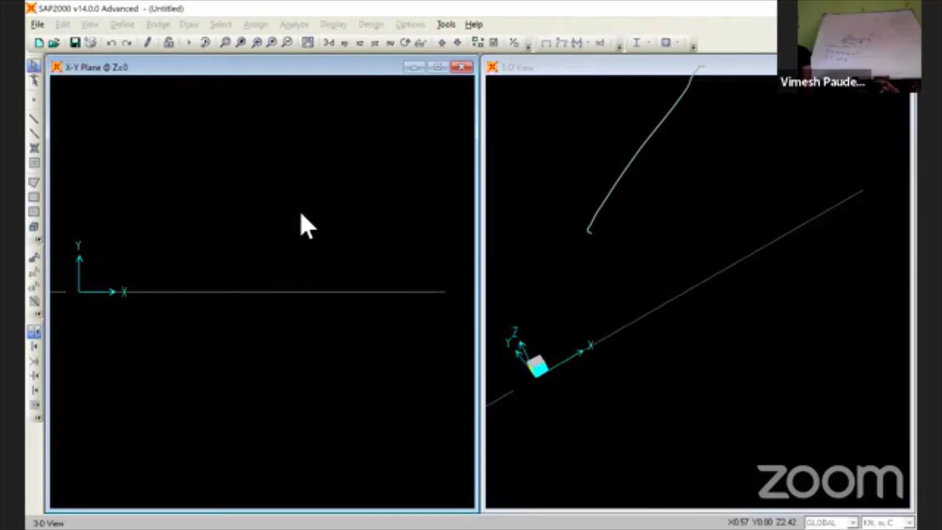
{"action": "key", "text": "super+d"}
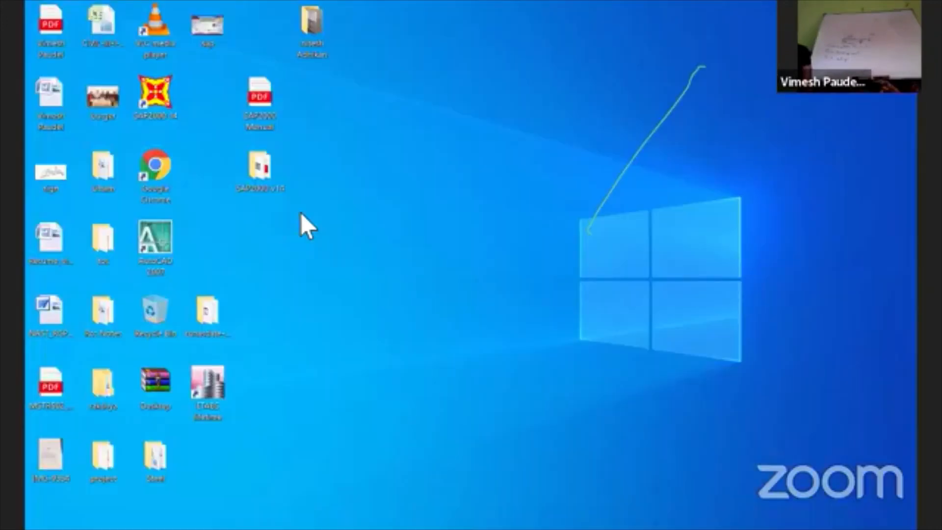
{"action": "key", "text": "super+d"}
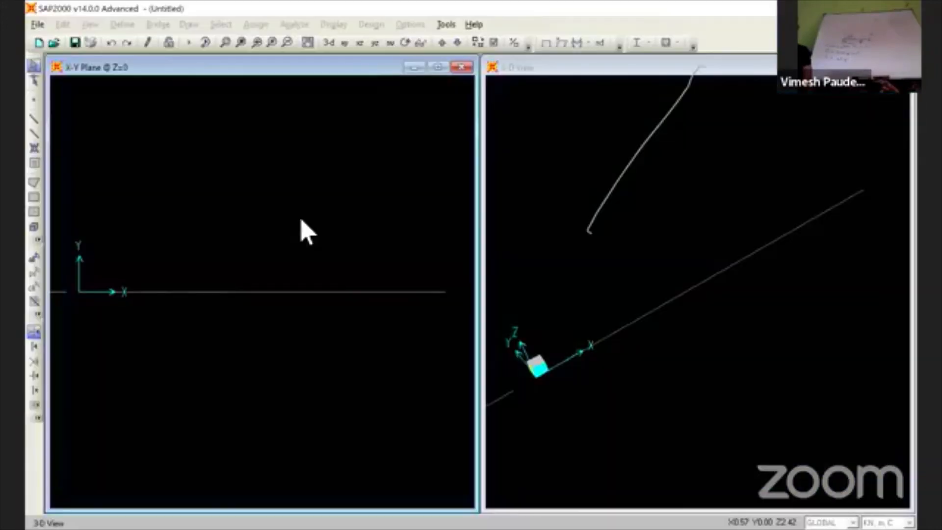
- Switch to the X-Z view and set gridline C's X ordinate to 6 m in the GLOBAL grid system
{"action": "left_click", "coordinate": [359, 43]}
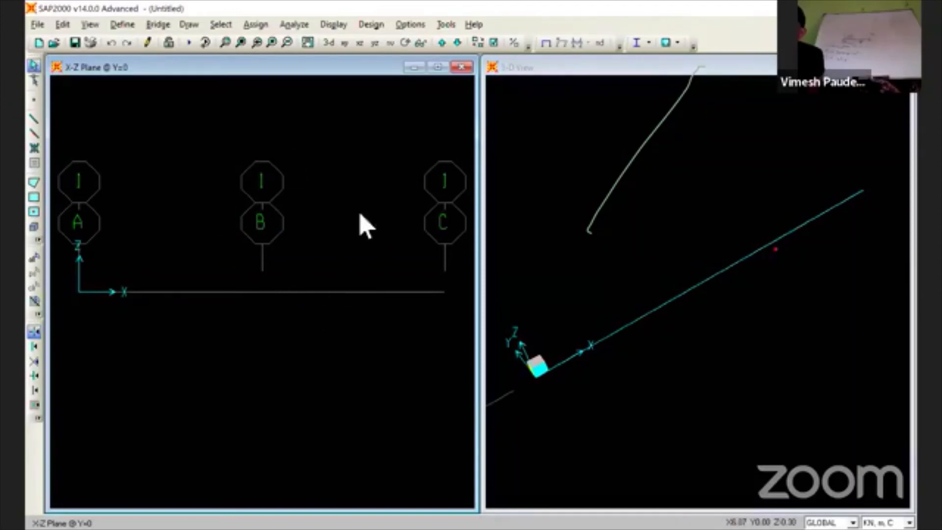
{"action": "right_click", "coordinate": [260, 340]}
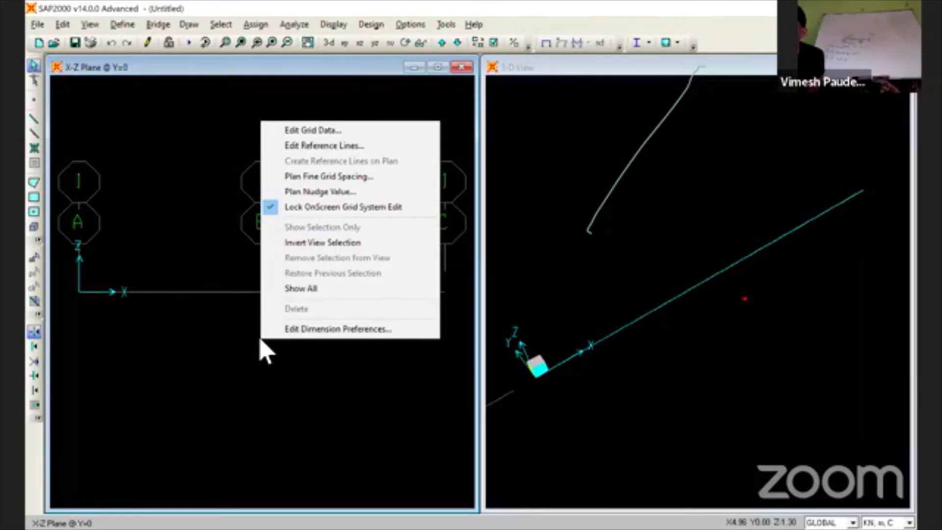
{"action": "left_click", "coordinate": [333, 130]}
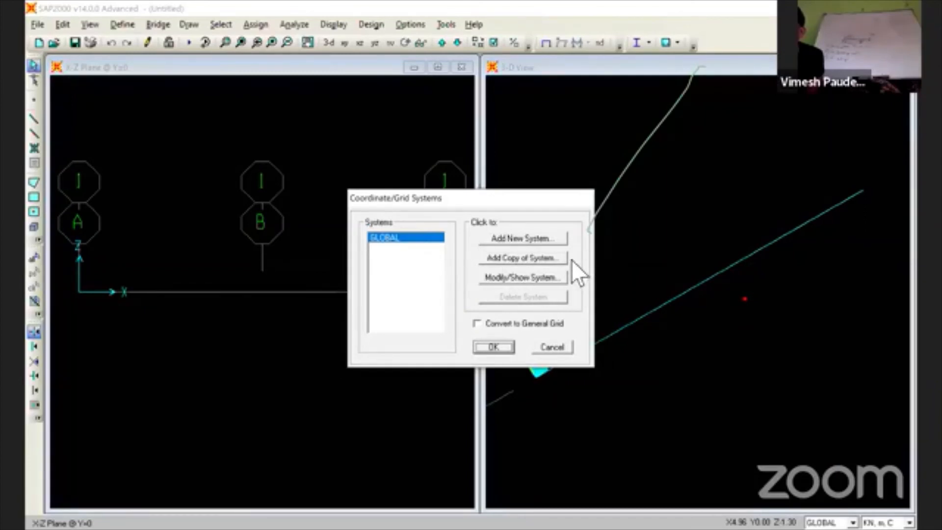
{"action": "left_click", "coordinate": [504, 277]}
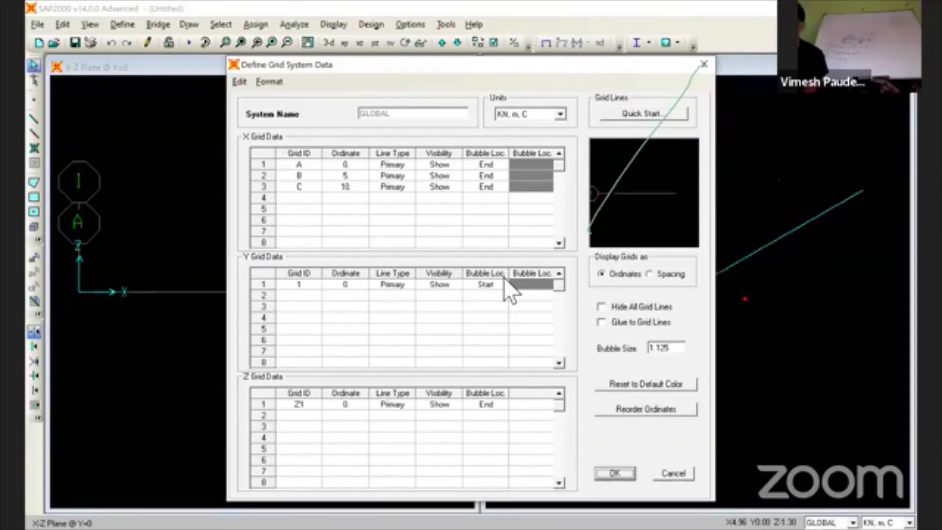
{"action": "left_click", "coordinate": [350, 185]}
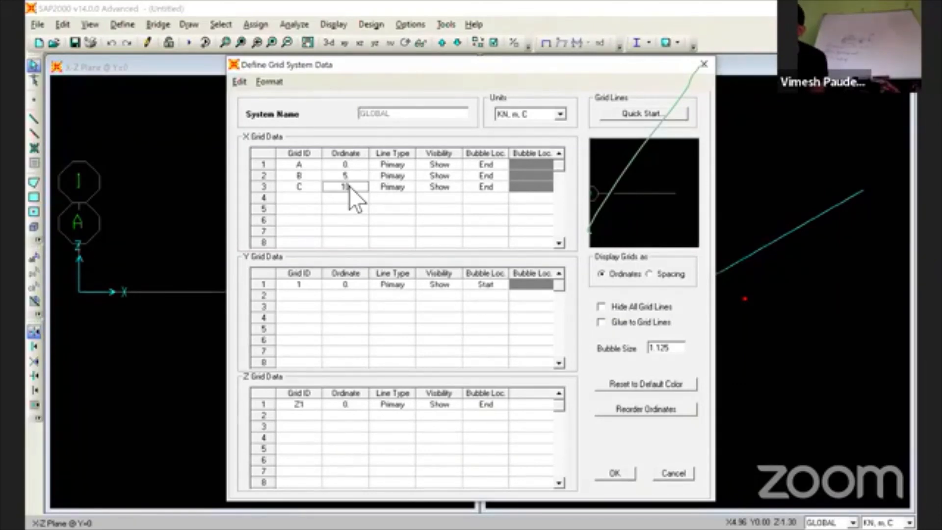
{"action": "double_click", "coordinate": [358, 191]}
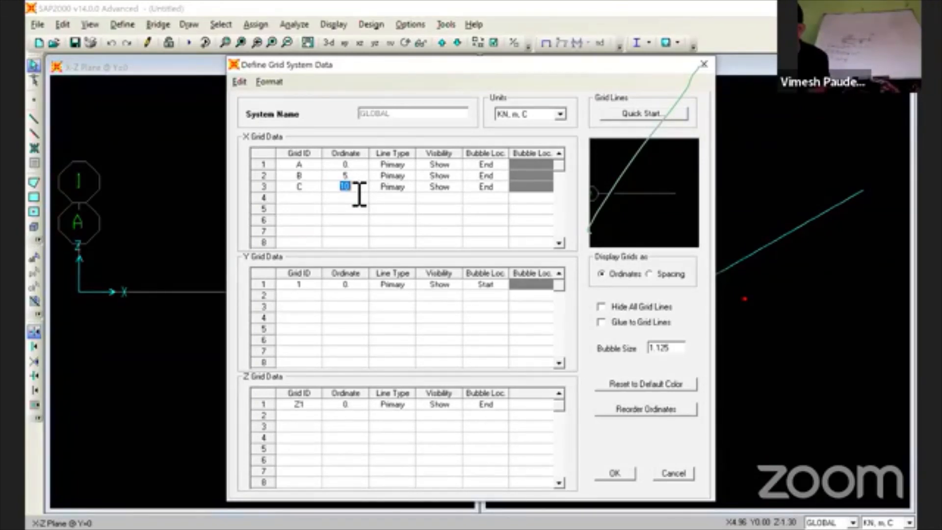
{"action": "type", "text": "6"}
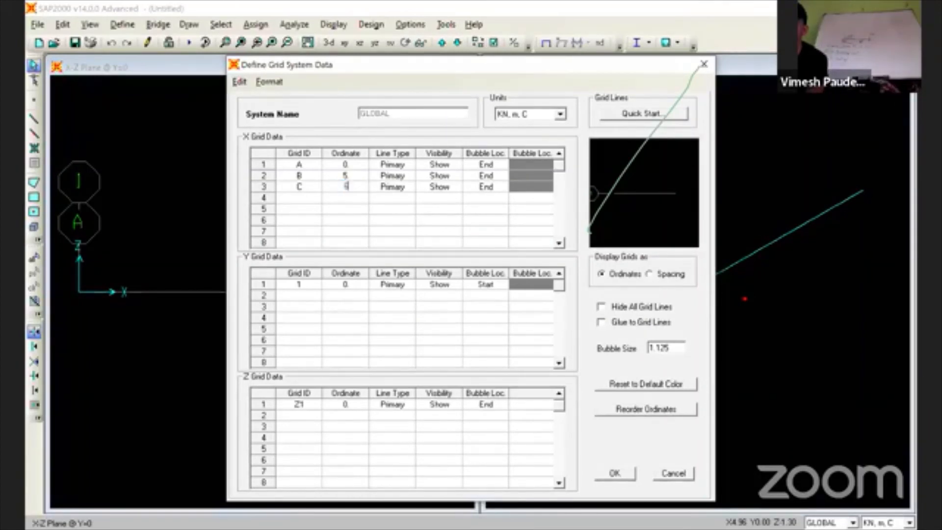
{"action": "left_click", "coordinate": [355, 209]}
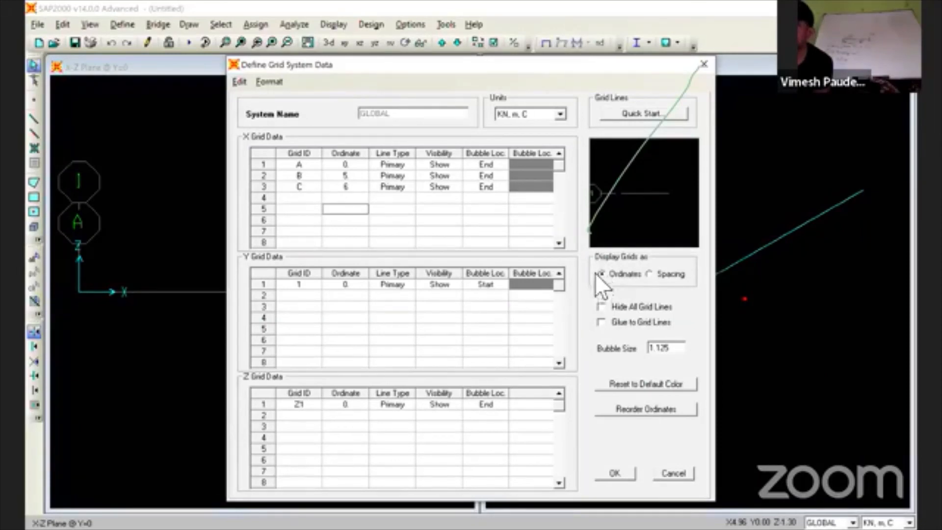
- Check the gridlines as spacings, switch them back to ordinates, and apply the edited grid system
{"action": "left_click", "coordinate": [648, 274]}
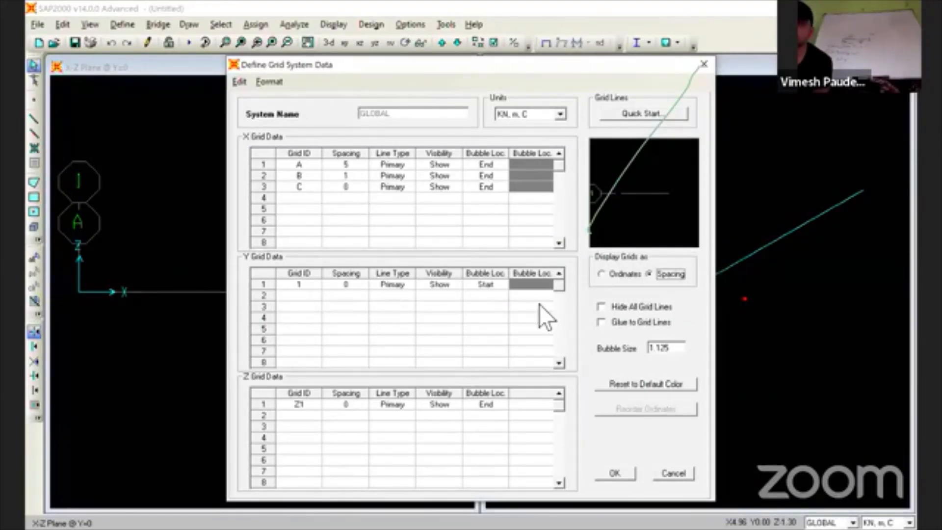
{"action": "left_click", "coordinate": [352, 173]}
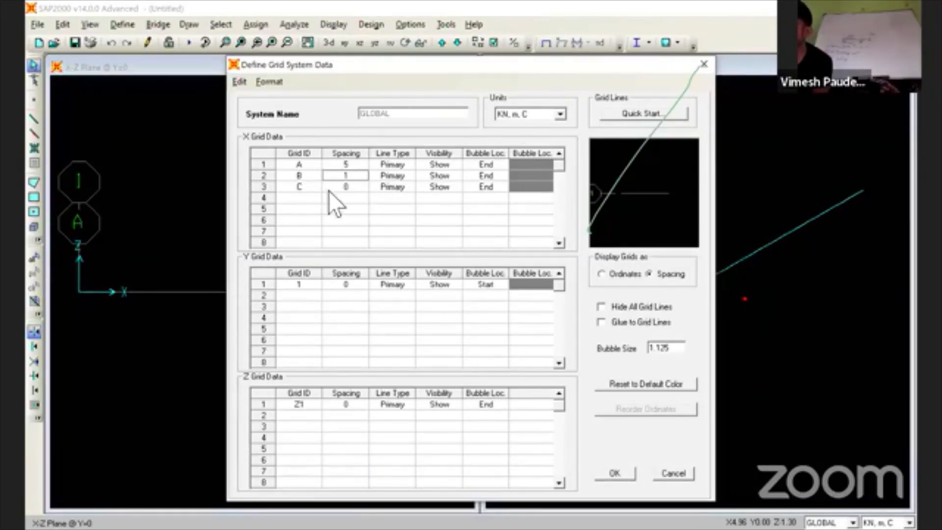
{"action": "left_click", "coordinate": [601, 273]}
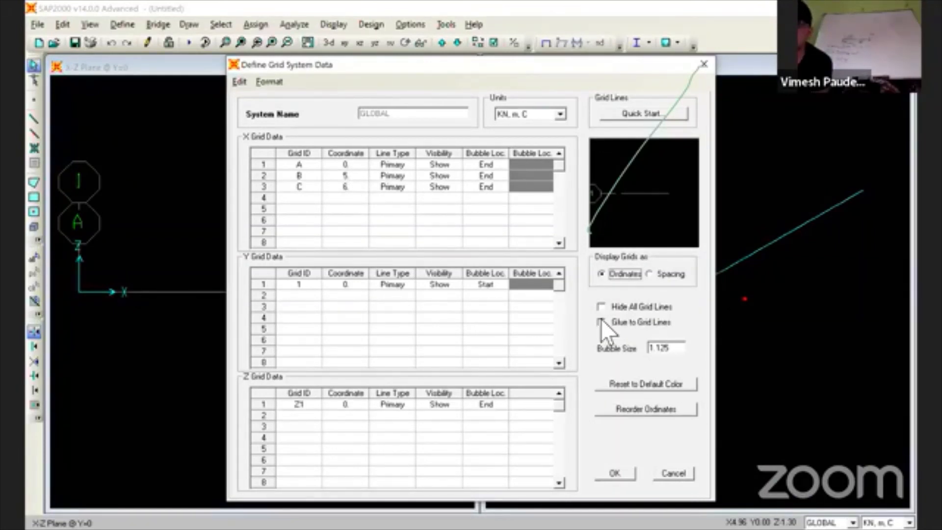
{"action": "left_click", "coordinate": [611, 474]}
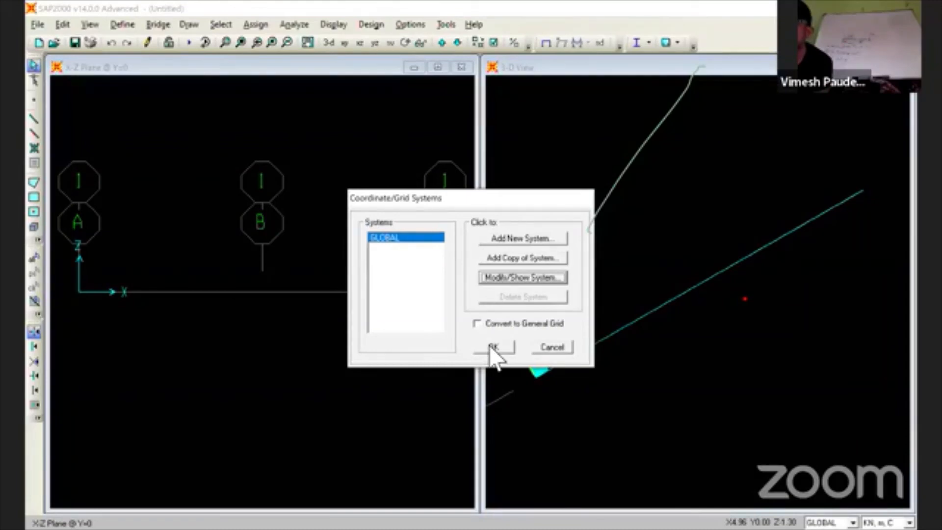
{"action": "left_click", "coordinate": [493, 347]}
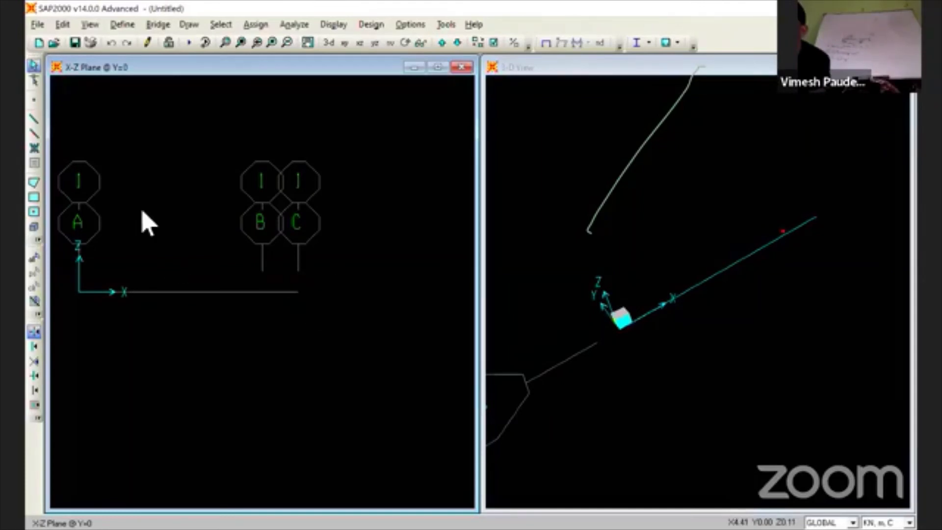
- Draw straight frame members with section FSEC1 along the X axis from gridline A through B to gridline C
{"action": "left_click", "coordinate": [34, 119]}
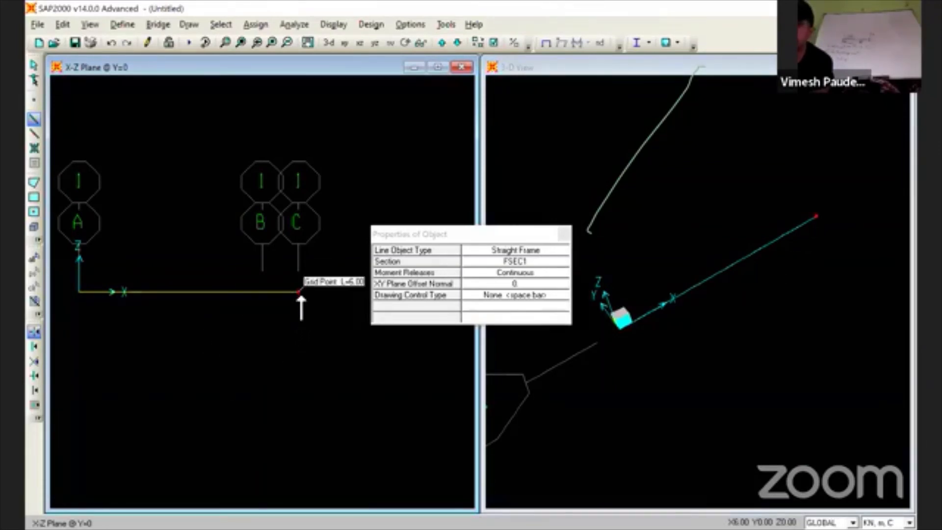
{"action": "left_click", "coordinate": [300, 293]}
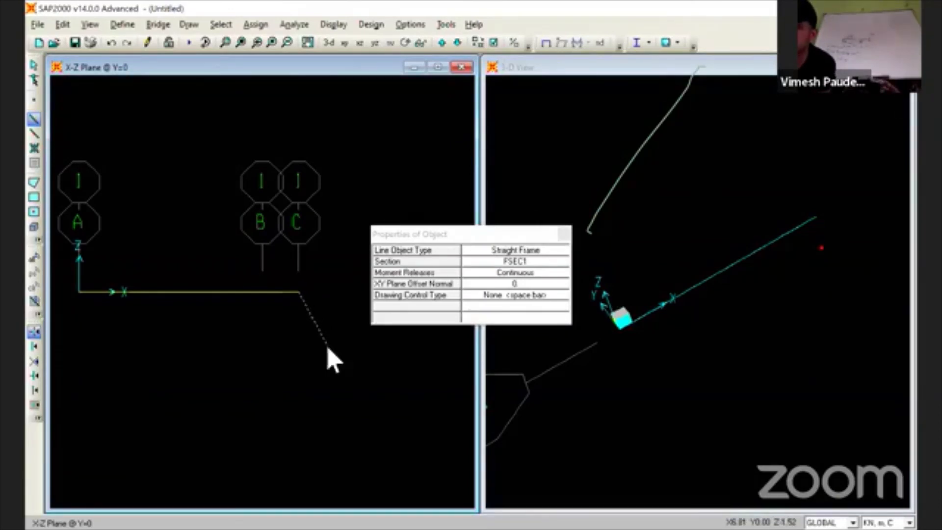
{"action": "key", "text": "Escape"}
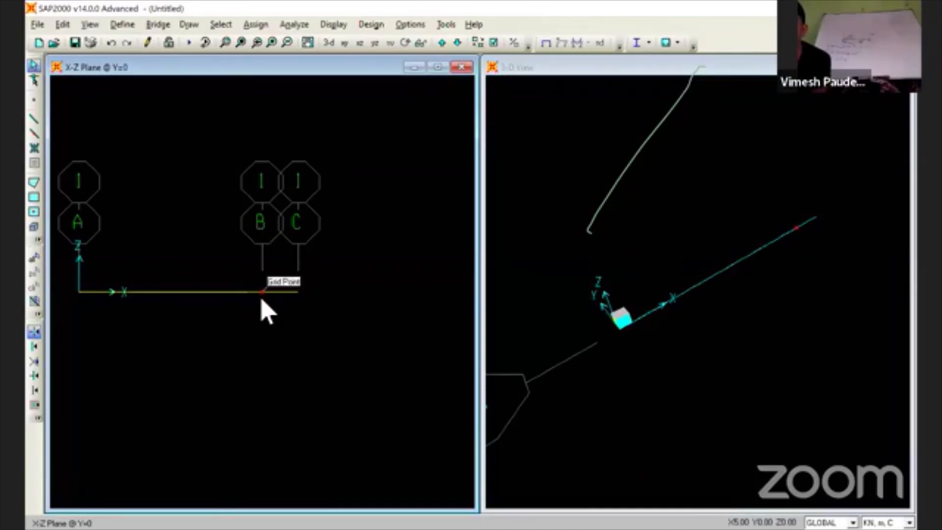
- Assign a pinned support to the beam joint at gridline A, restraining translations 1, 2 and 3
{"action": "left_click", "coordinate": [82, 296]}
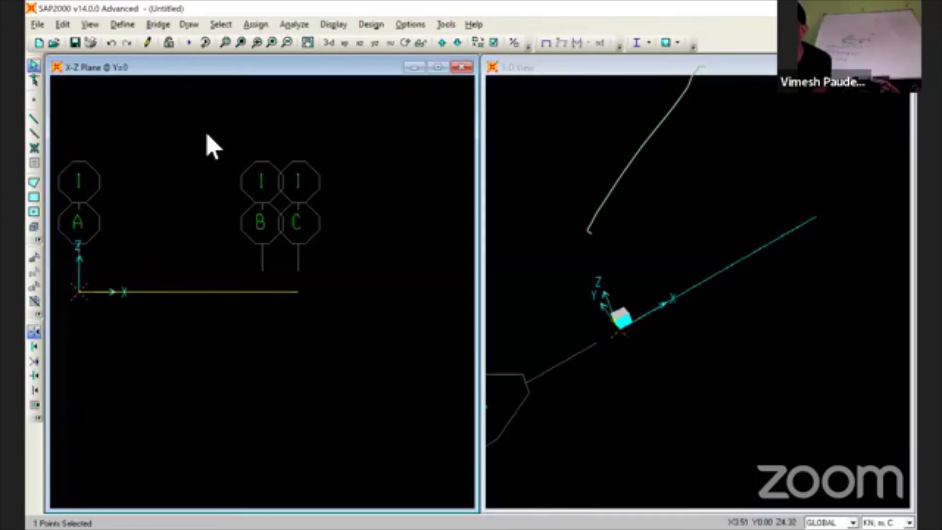
{"action": "left_click", "coordinate": [254, 24]}
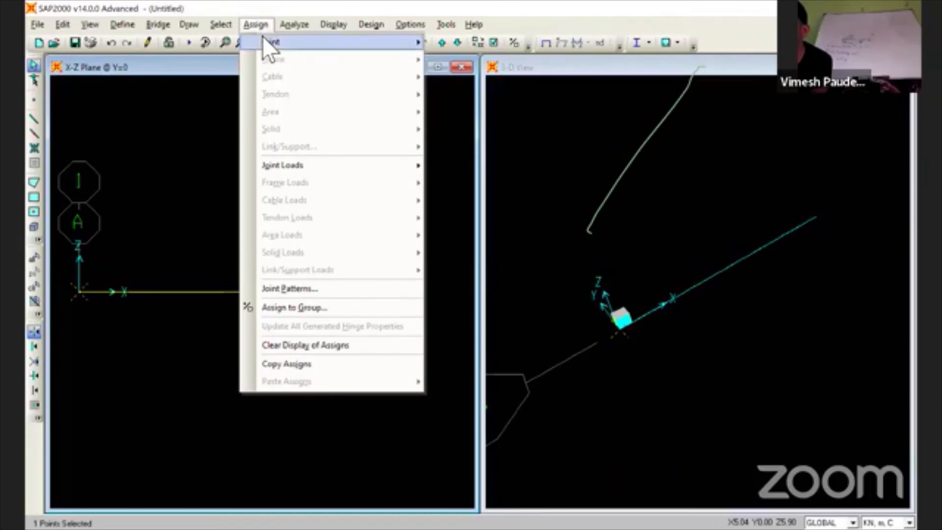
{"action": "mouse_move", "coordinate": [263, 39]}
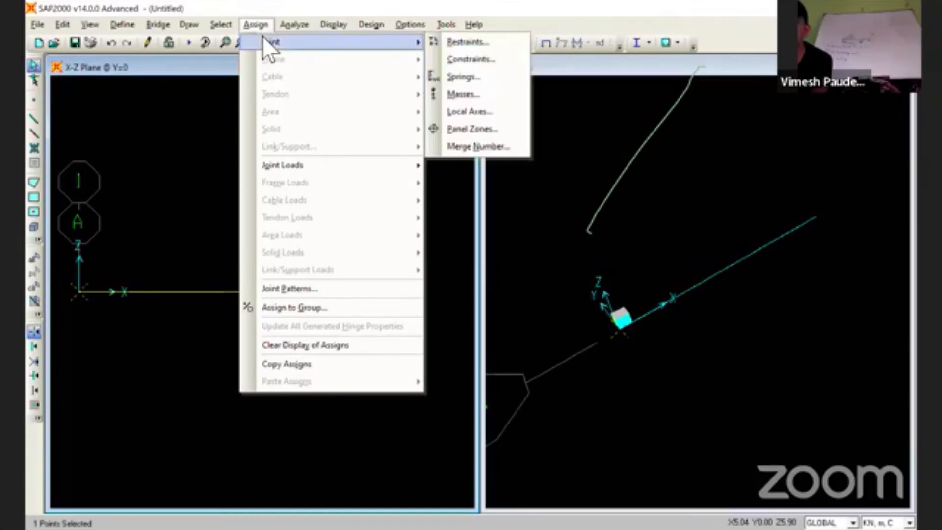
{"action": "left_click", "coordinate": [456, 42]}
{"action": "left_click", "coordinate": [458, 317]}
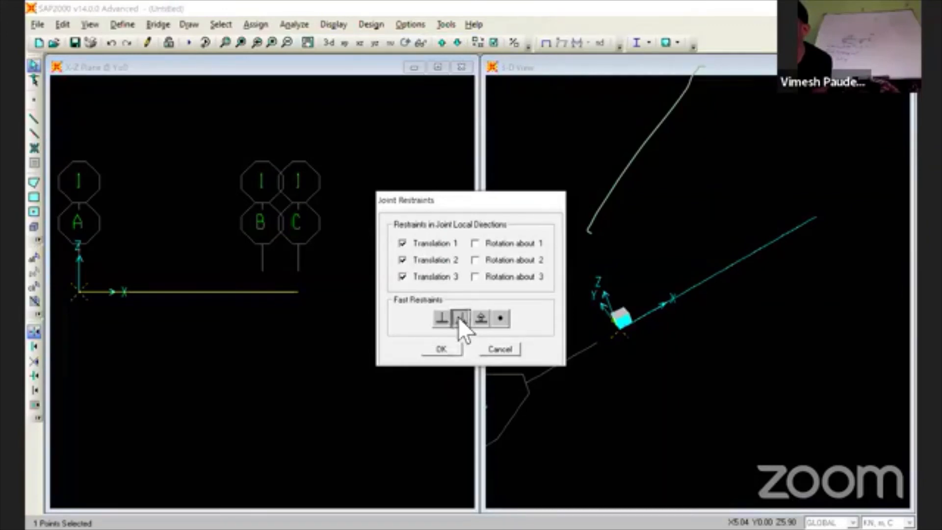
{"action": "left_click", "coordinate": [443, 350]}
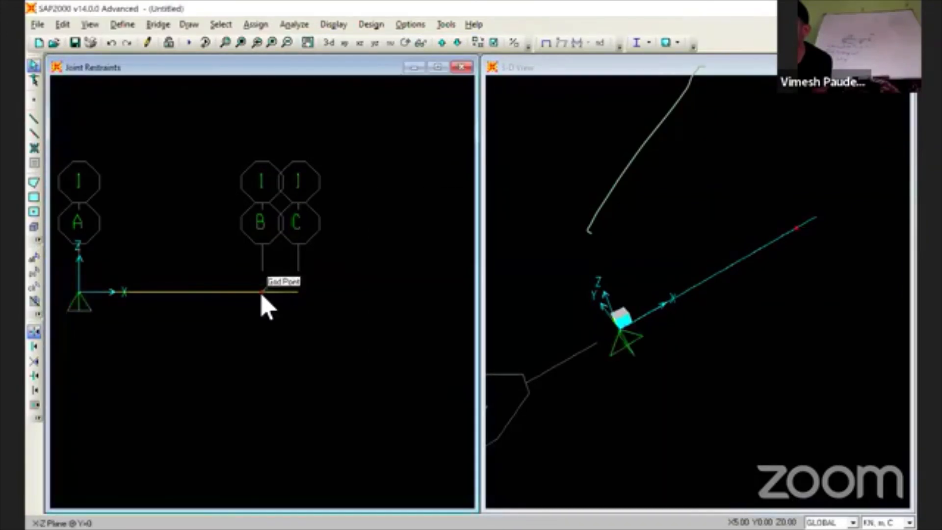
- Assign a roller support to the beam joint at gridline B, restraining only translation 3
{"action": "left_click", "coordinate": [262, 292]}
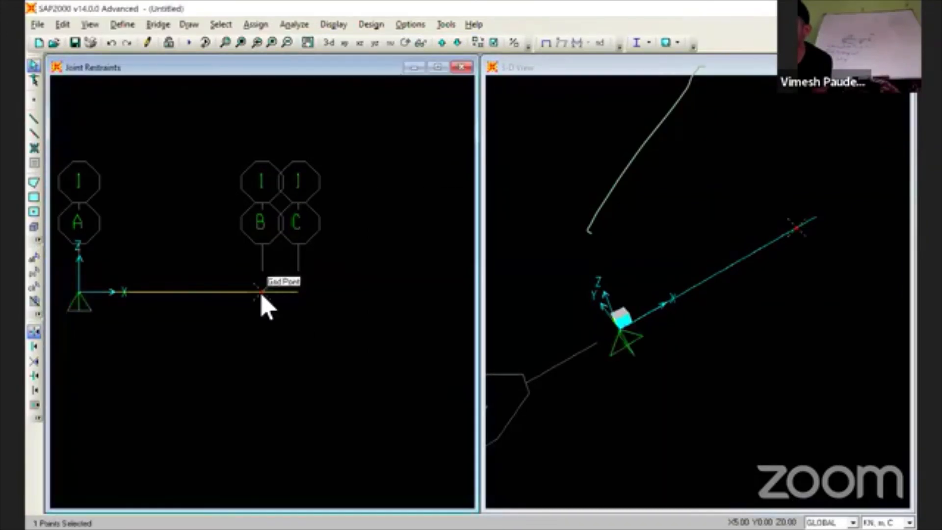
{"action": "left_click", "coordinate": [256, 22]}
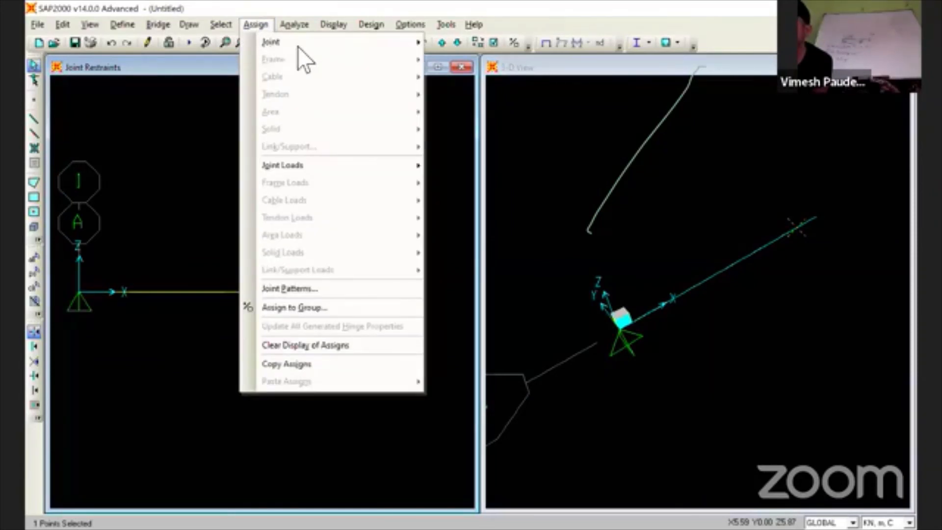
{"action": "mouse_move", "coordinate": [360, 42]}
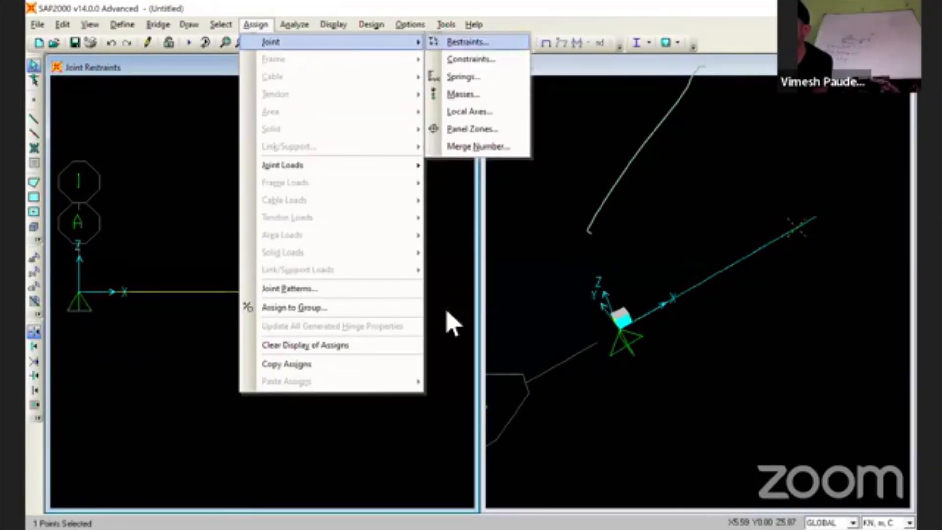
{"action": "key", "text": "Return"}
{"action": "left_click", "coordinate": [481, 320]}
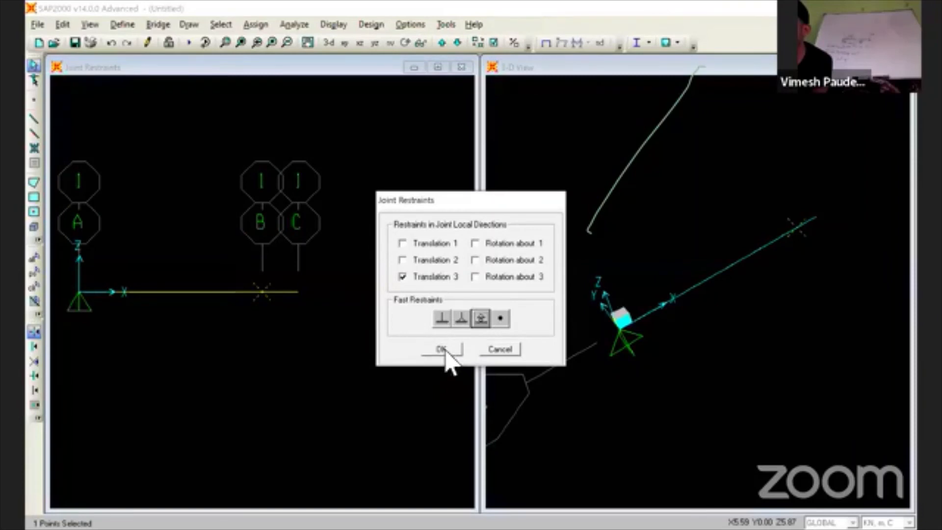
{"action": "left_click", "coordinate": [442, 349]}
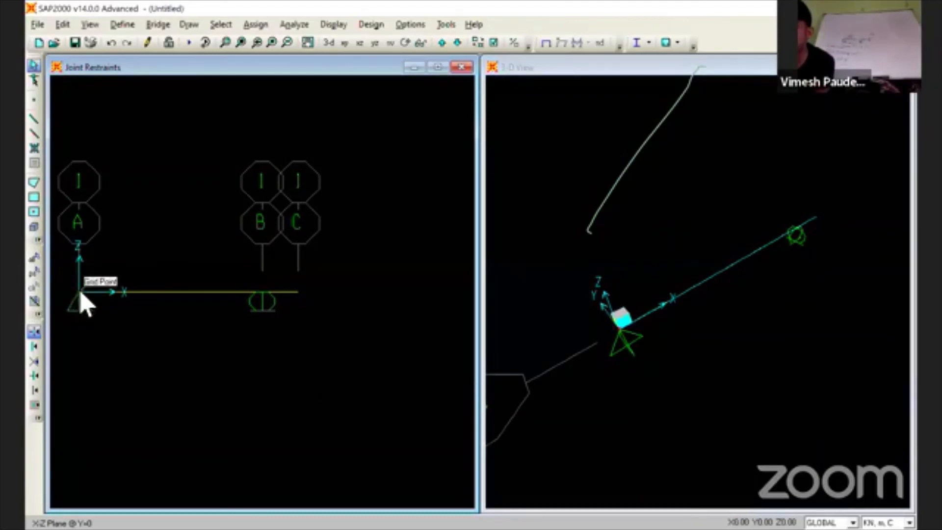
- Start a DEAD gravity distributed load on the frame between gridlines A and B, with a first trapezoidal load of 20 kN/m
{"action": "left_click", "coordinate": [169, 293]}
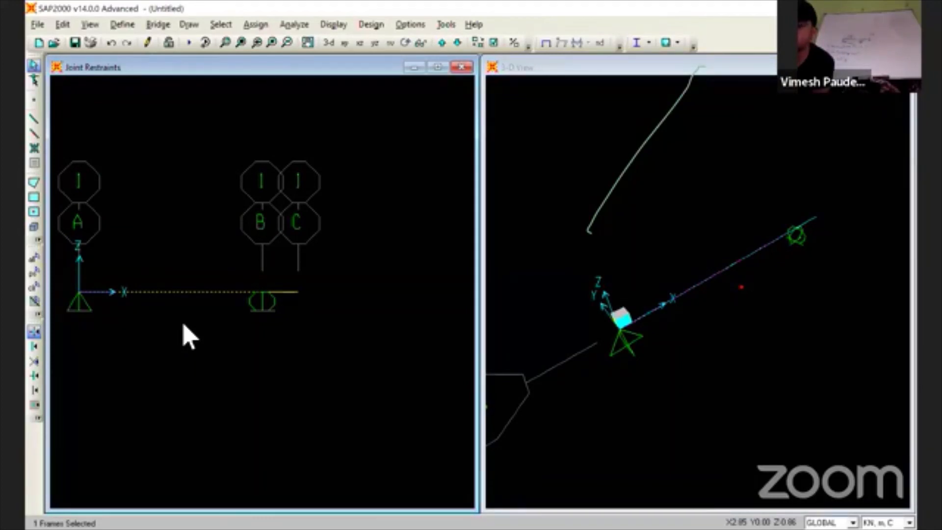
{"action": "left_click", "coordinate": [257, 25]}
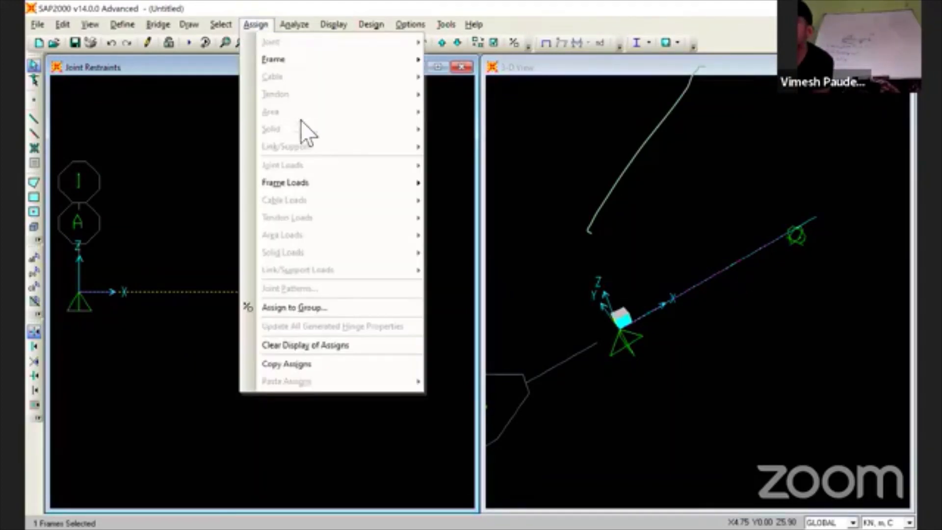
{"action": "mouse_move", "coordinate": [315, 180]}
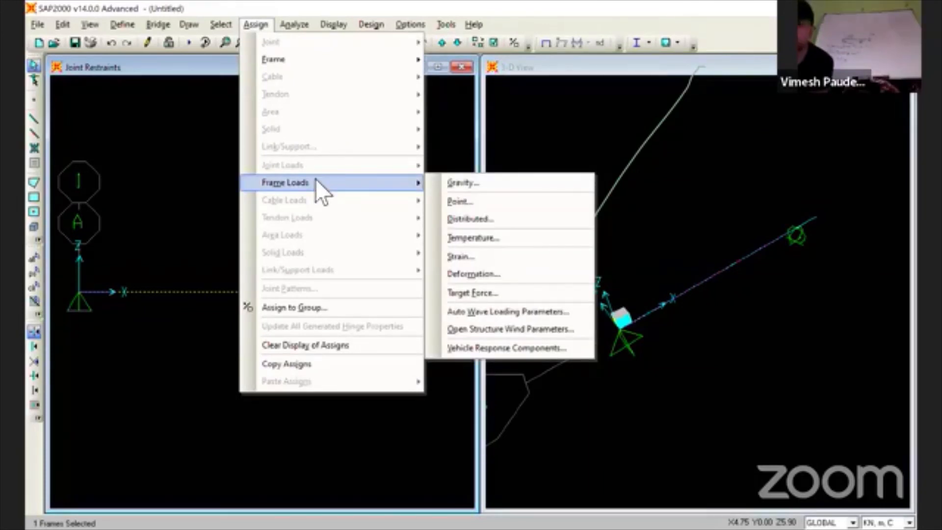
{"action": "left_click", "coordinate": [476, 218]}
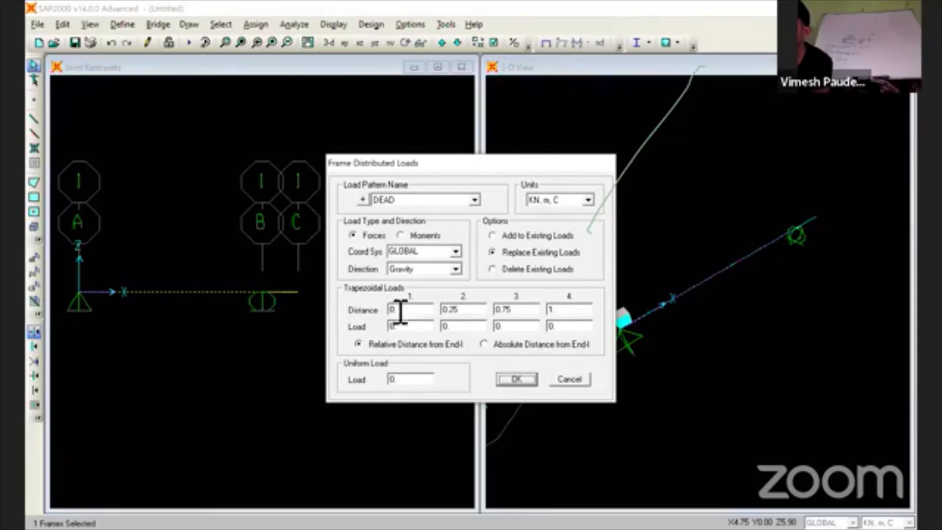
{"action": "double_click", "coordinate": [414, 329]}
{"action": "type", "text": "2"}
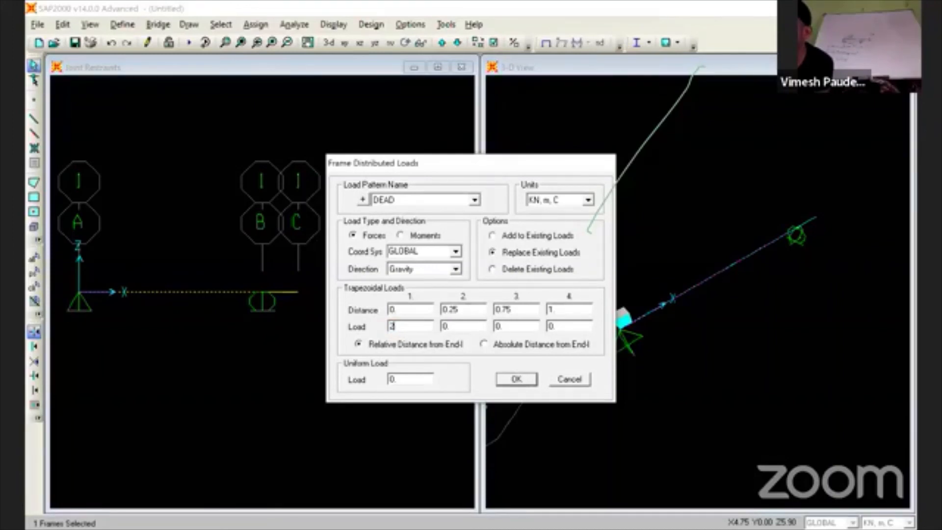
{"action": "type", "text": "0"}
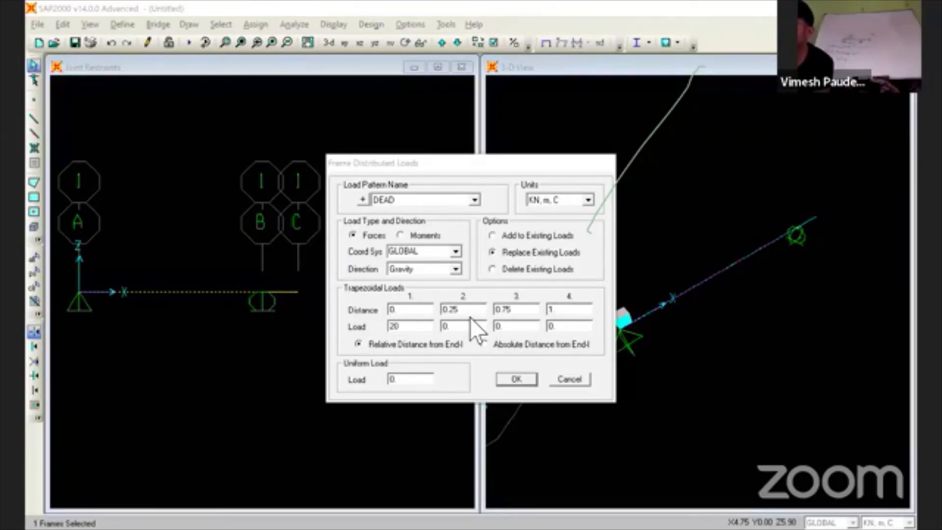
- Switch to absolute distances and apply the 20 kN/m trapezoidal load from 0 to 2 m on the frame between gridlines A and B
{"action": "left_click", "coordinate": [483, 345]}
{"action": "left_click", "coordinate": [422, 311]}
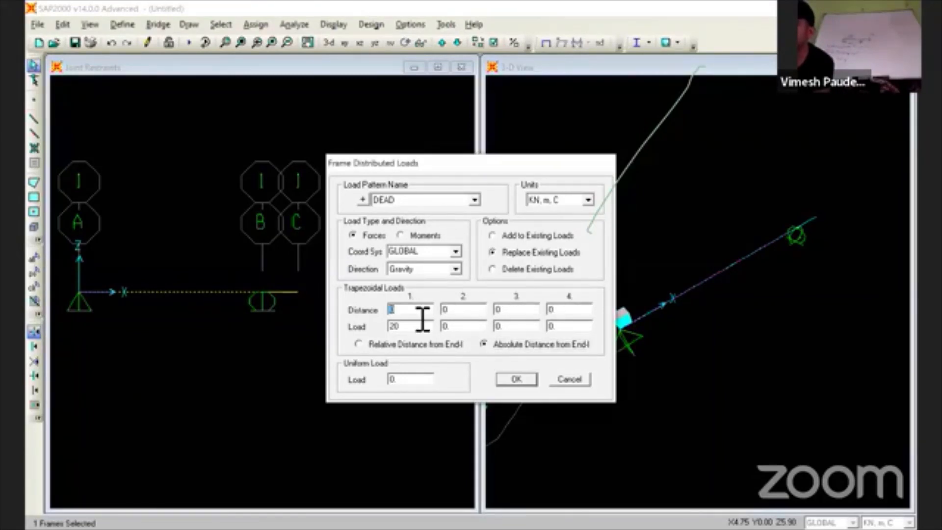
{"action": "left_click", "coordinate": [467, 316]}
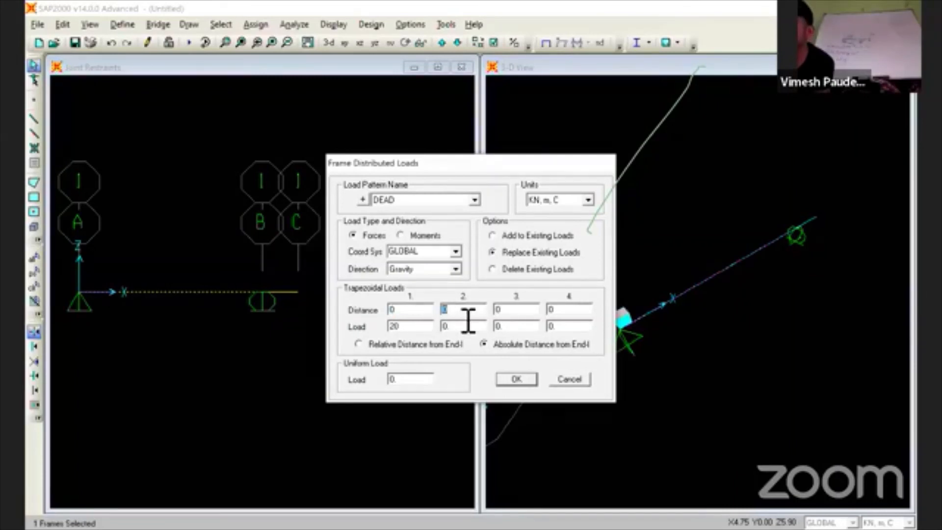
{"action": "type", "text": "2"}
{"action": "left_click", "coordinate": [471, 329]}
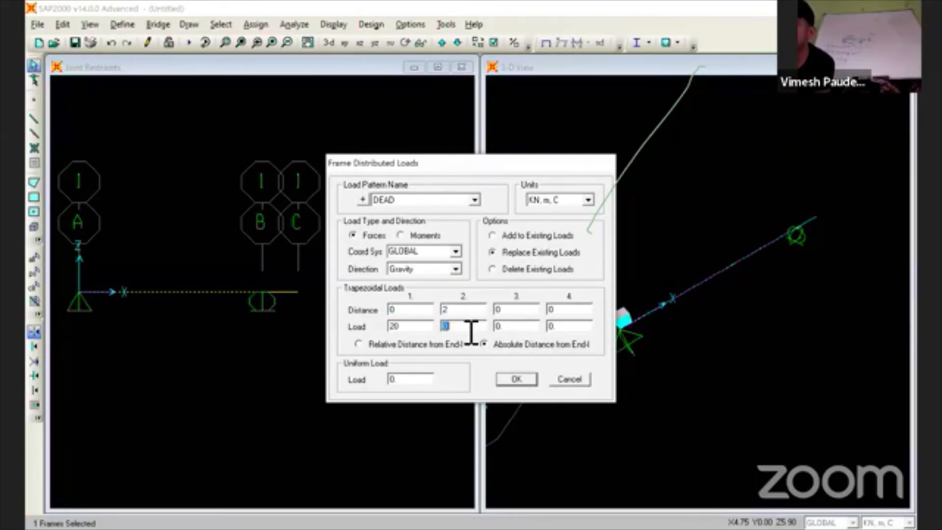
{"action": "type", "text": "20"}
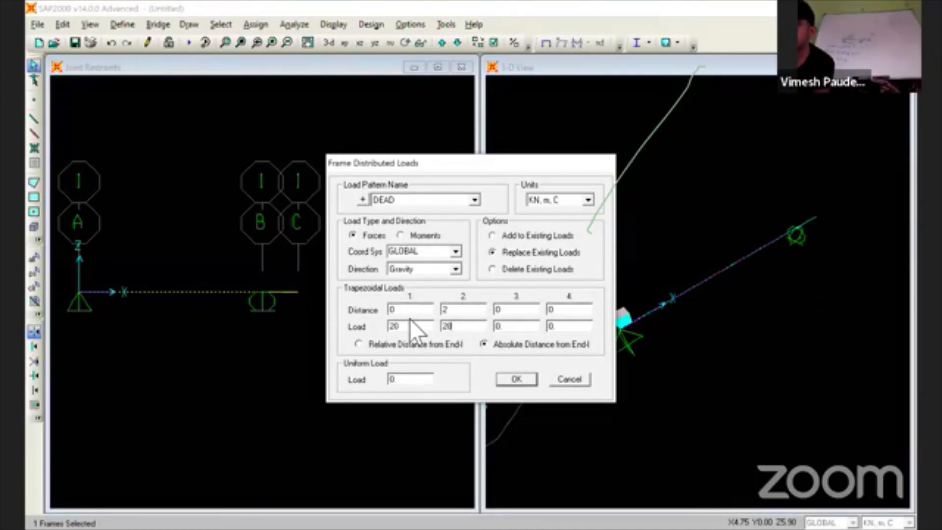
{"action": "left_click", "coordinate": [517, 380]}
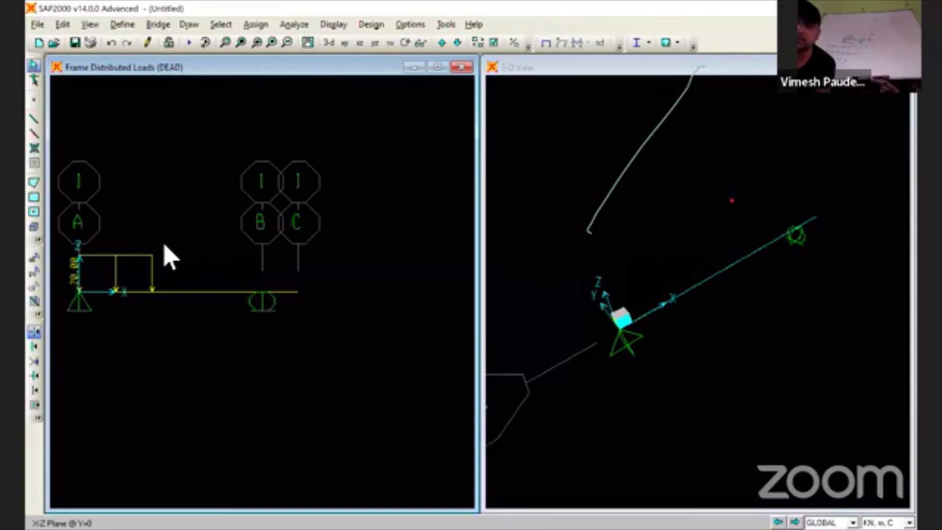
- Replace the load on frame A–B with a triangular one by setting the first trapezoidal load value to 0
{"action": "left_click", "coordinate": [140, 293]}
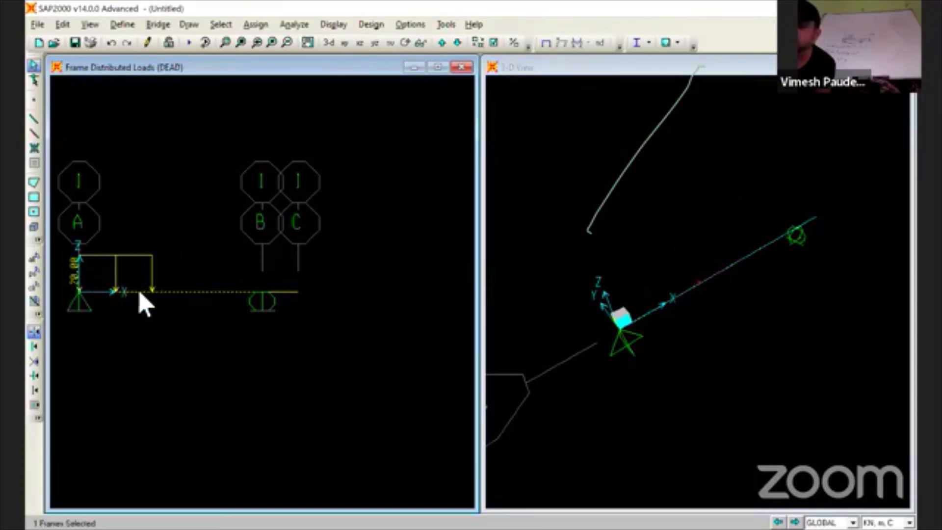
{"action": "left_click", "coordinate": [255, 24]}
{"action": "mouse_move", "coordinate": [303, 183]}
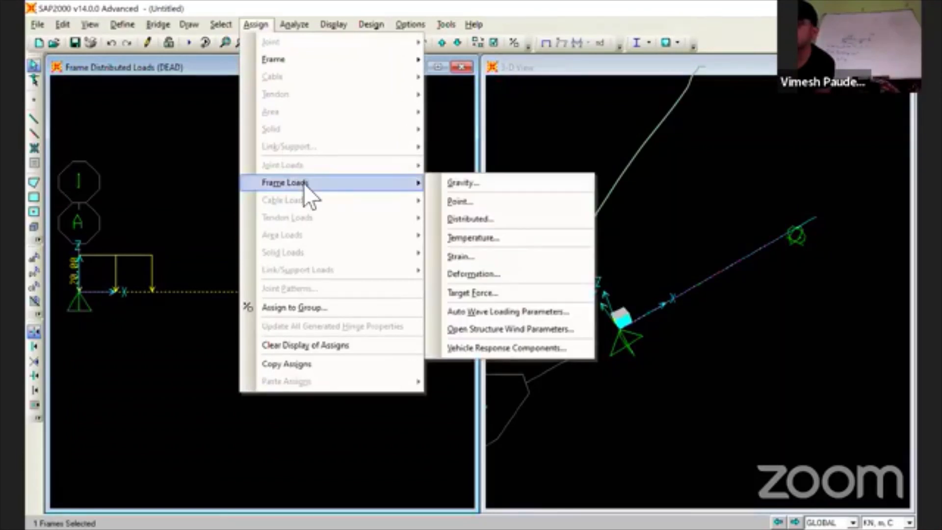
{"action": "left_click", "coordinate": [456, 217]}
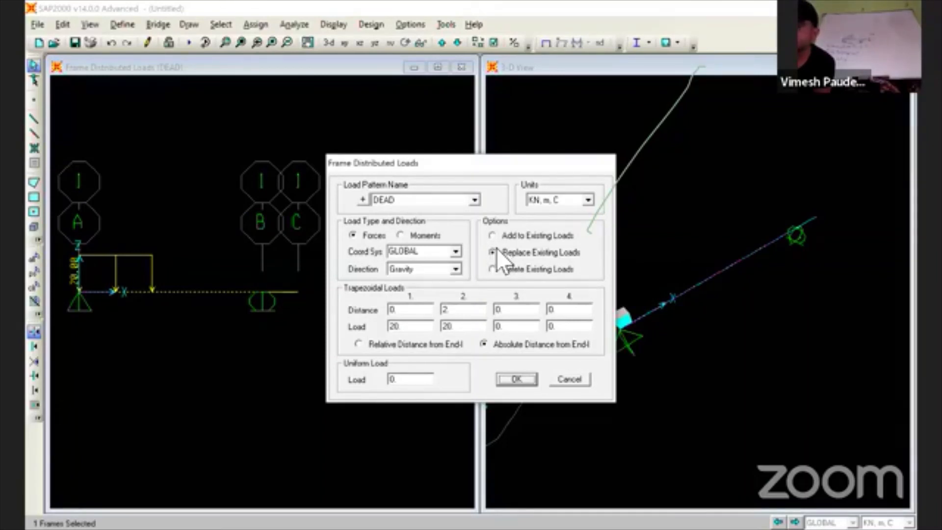
{"action": "double_click", "coordinate": [413, 327]}
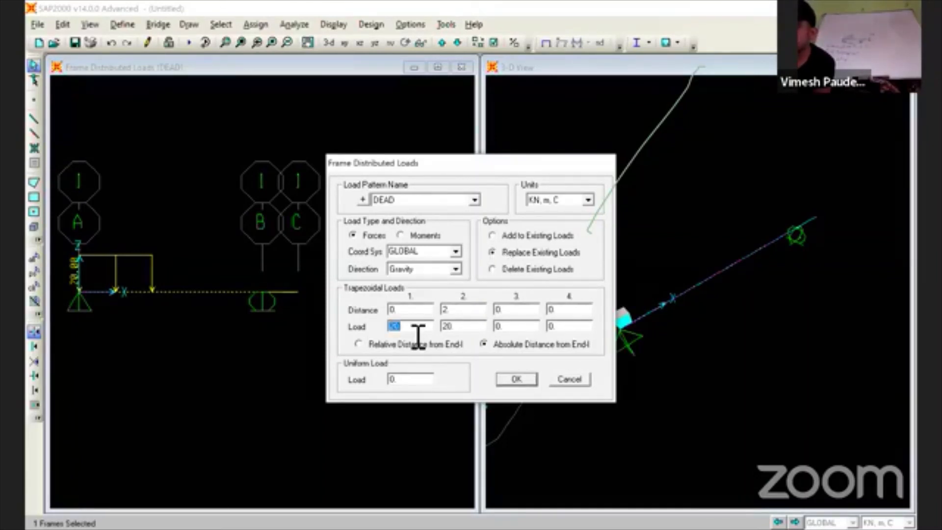
{"action": "type", "text": "0"}
{"action": "left_click", "coordinate": [517, 381]}
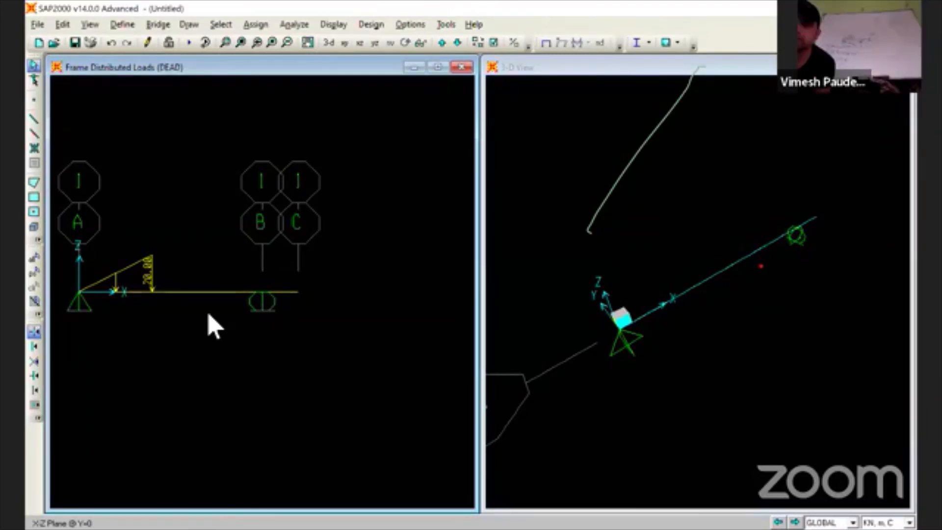
- Set the first trapezoidal load back to 20 kN/m on frame A–B, replacing the existing loads
{"action": "left_click", "coordinate": [196, 293]}
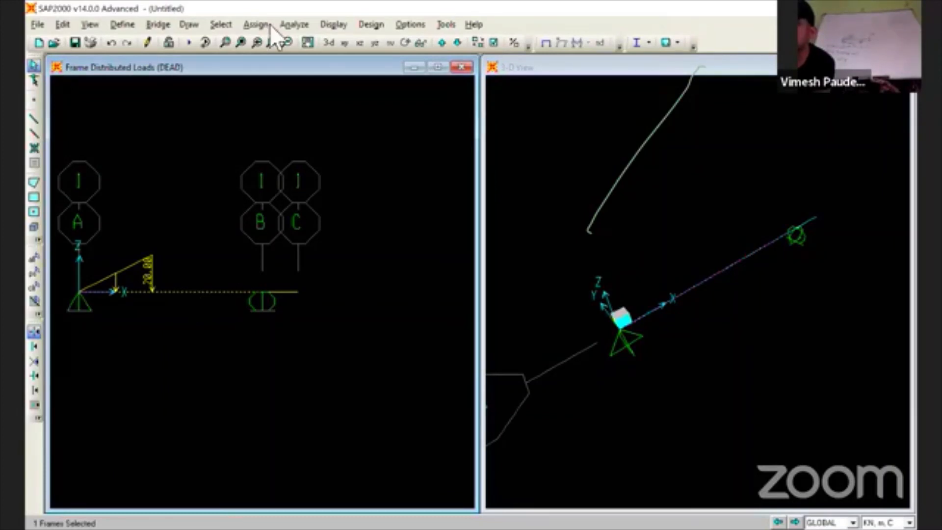
{"action": "left_click", "coordinate": [256, 24]}
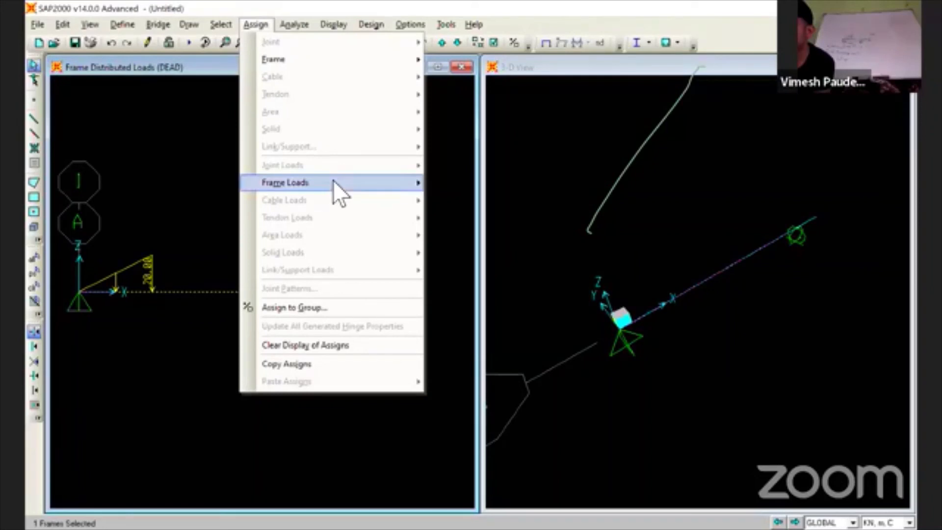
{"action": "mouse_move", "coordinate": [332, 181]}
{"action": "left_click", "coordinate": [484, 217]}
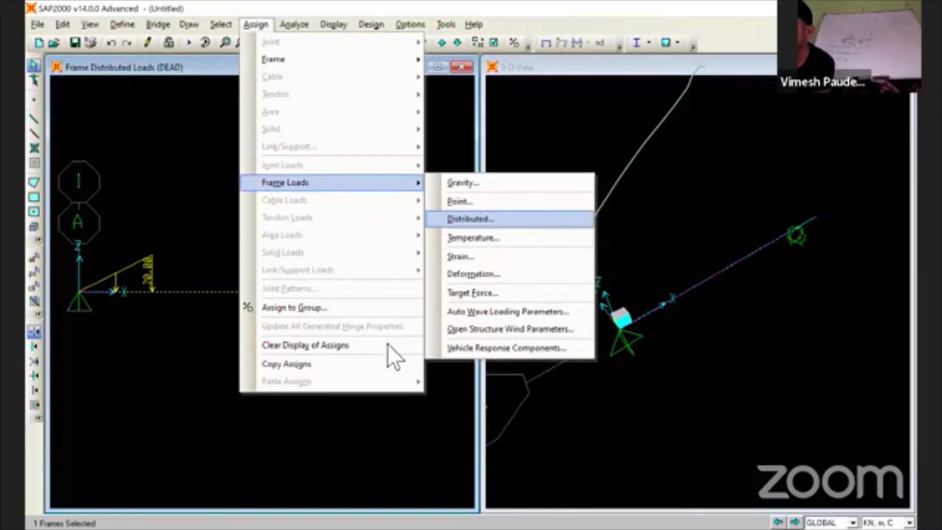
{"action": "double_click", "coordinate": [422, 329]}
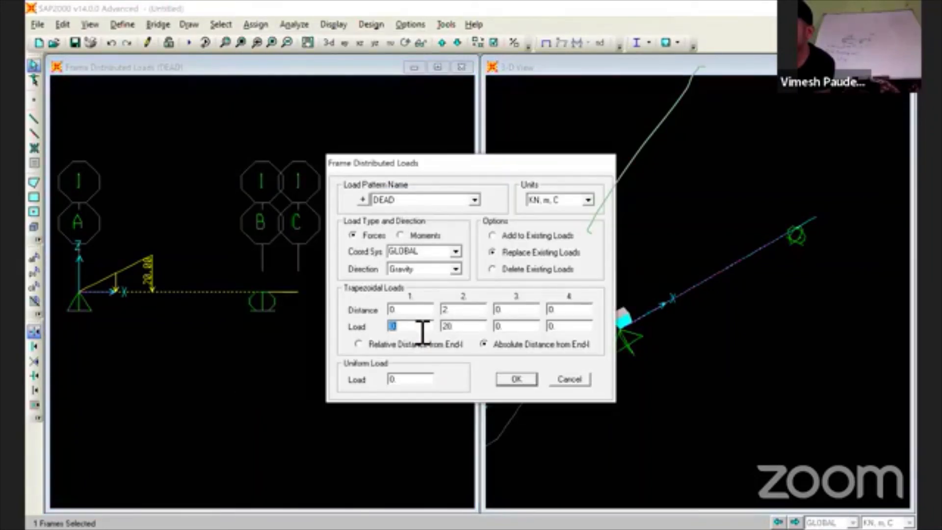
{"action": "type", "text": "20"}
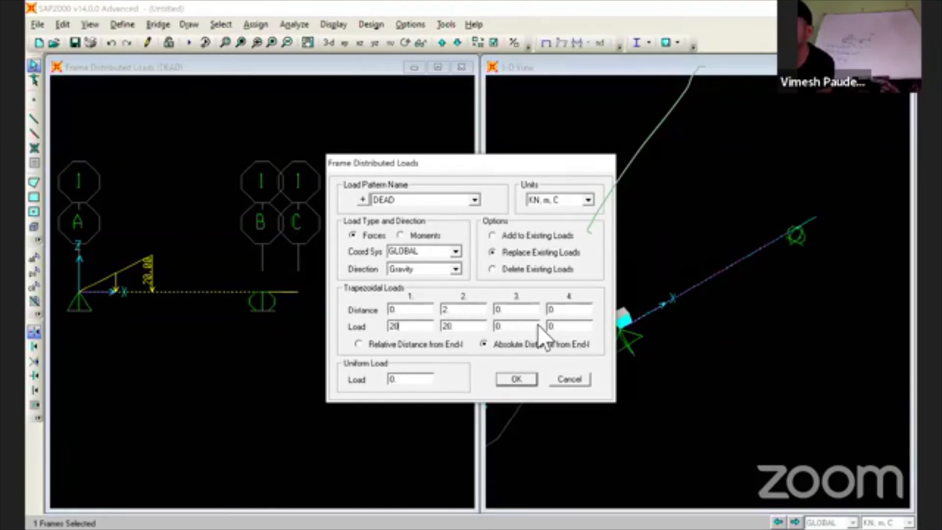
{"action": "left_click", "coordinate": [493, 235]}
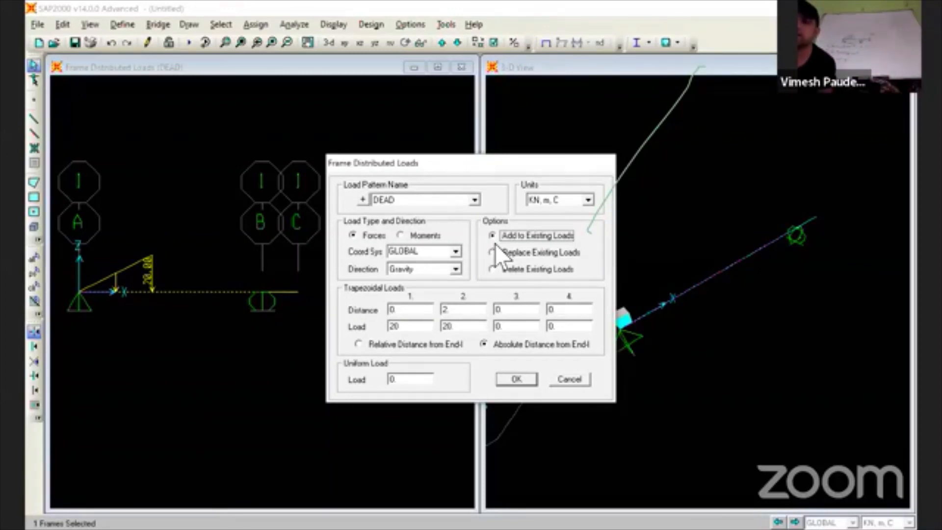
{"action": "left_click", "coordinate": [493, 252]}
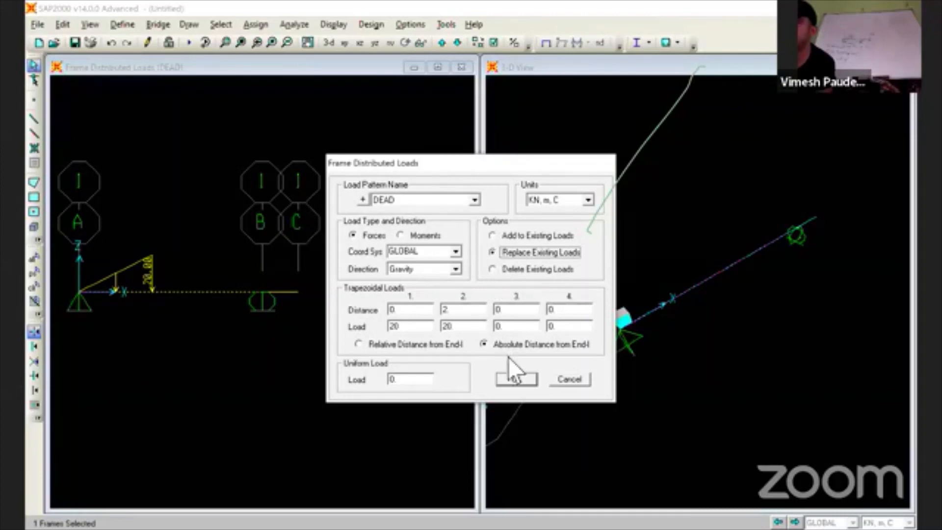
{"action": "left_click", "coordinate": [517, 381]}
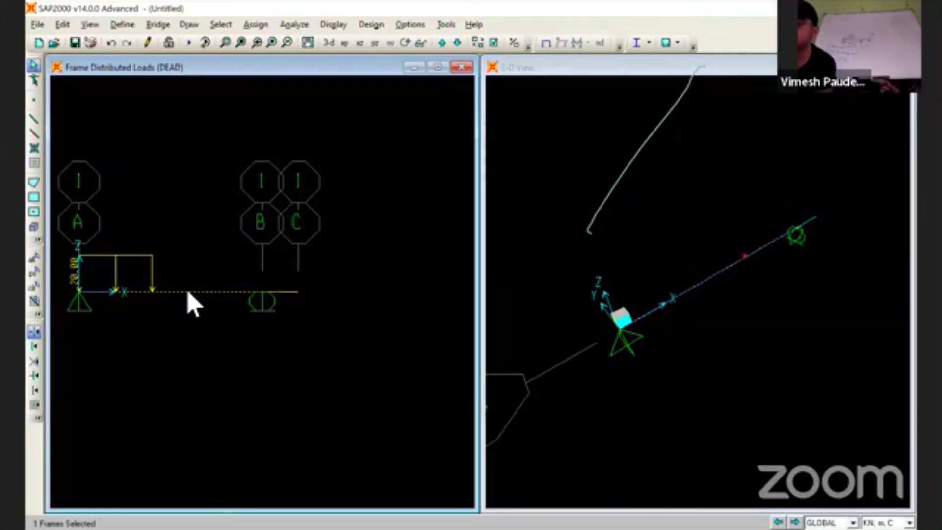
- Replace the partial load on frame A–B with a 20 kN/m uniform load, setting both trapezoidal load values to 0
{"action": "left_click", "coordinate": [256, 25]}
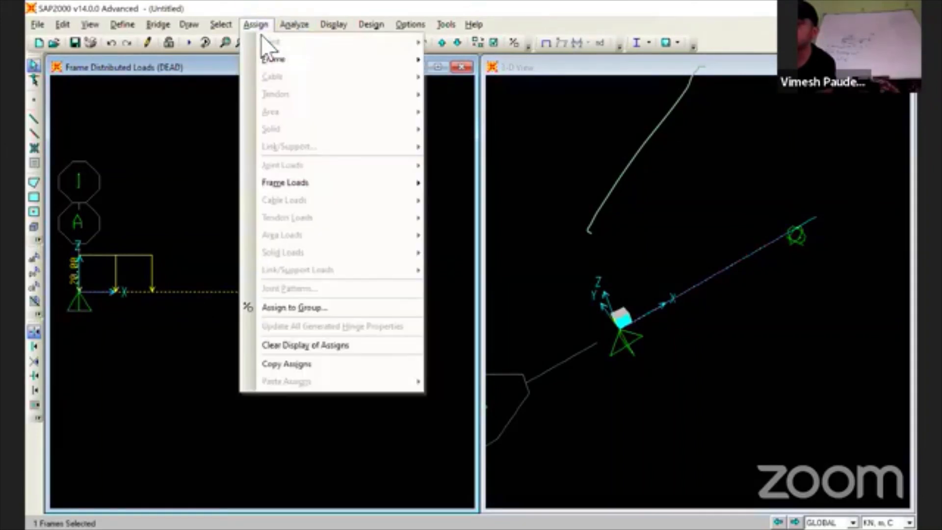
{"action": "mouse_move", "coordinate": [353, 184]}
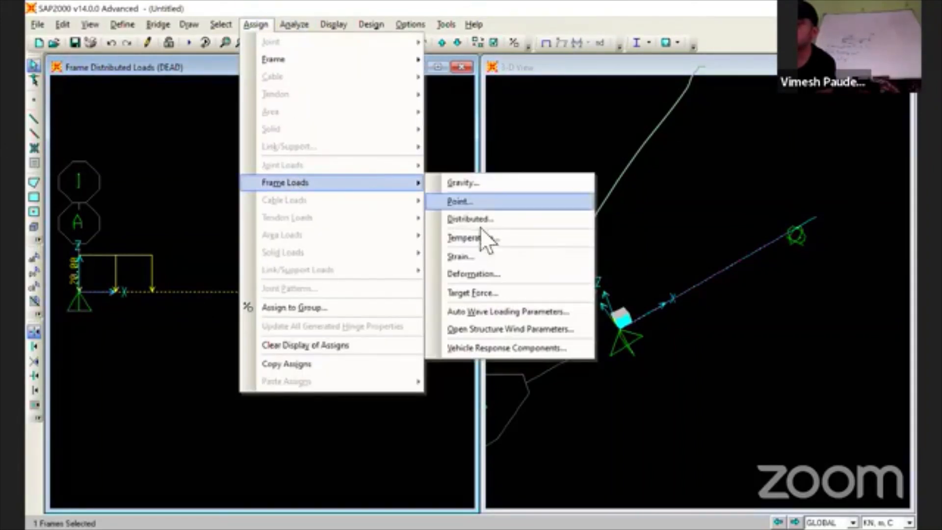
{"action": "left_click", "coordinate": [486, 225]}
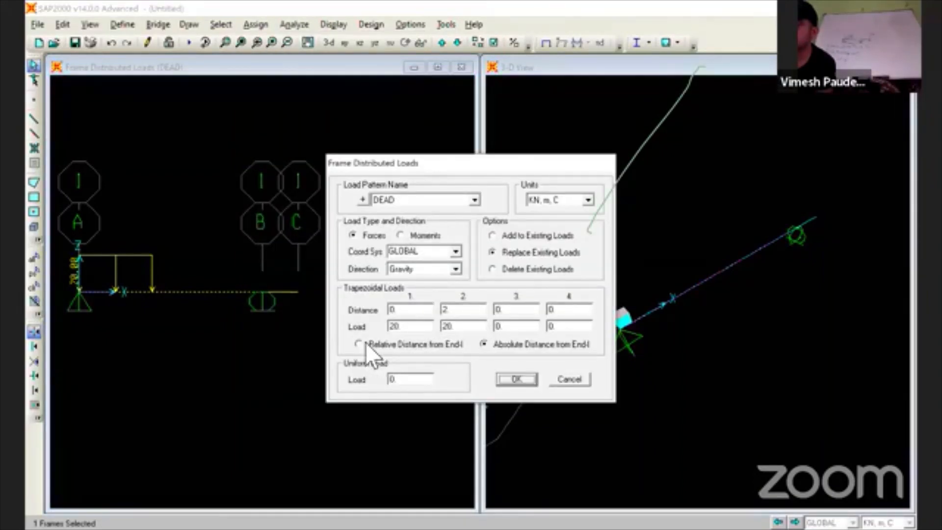
{"action": "double_click", "coordinate": [417, 381]}
{"action": "type", "text": "20"}
{"action": "double_click", "coordinate": [411, 326]}
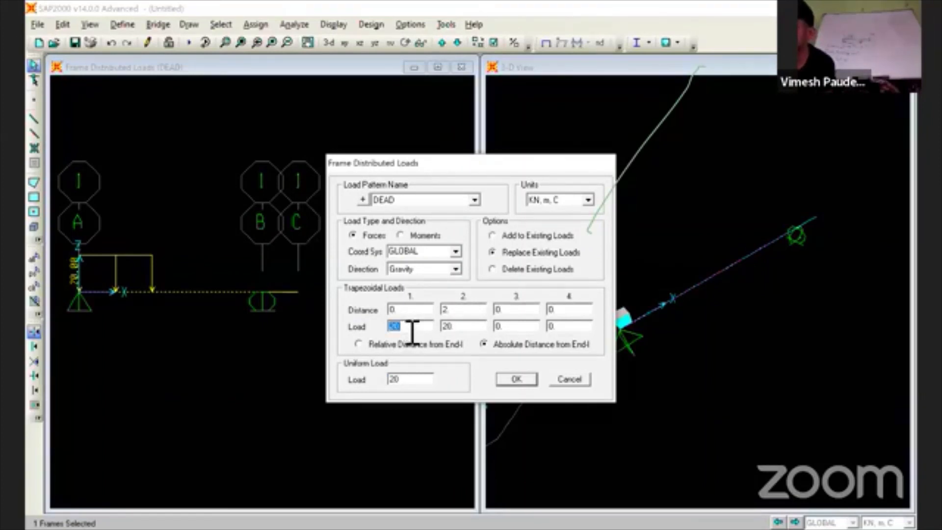
{"action": "type", "text": "0"}
{"action": "double_click", "coordinate": [468, 327]}
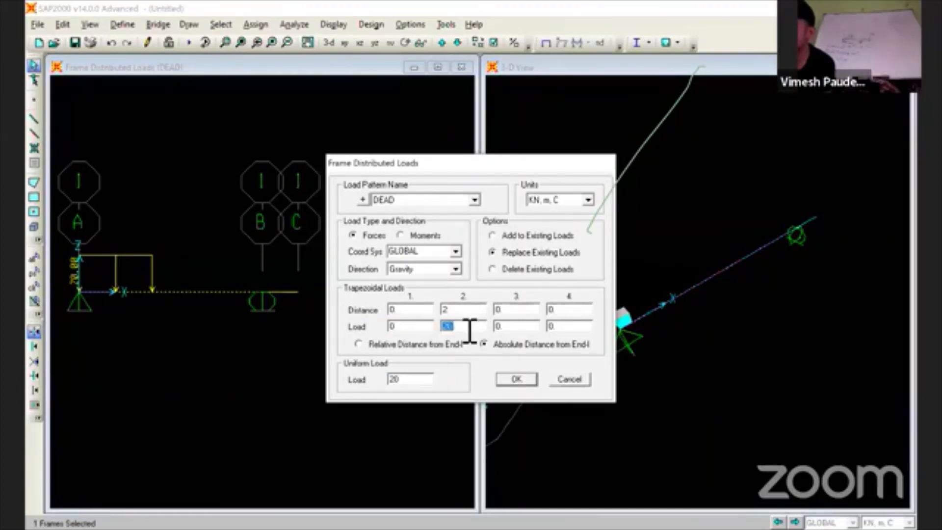
{"action": "type", "text": "0"}
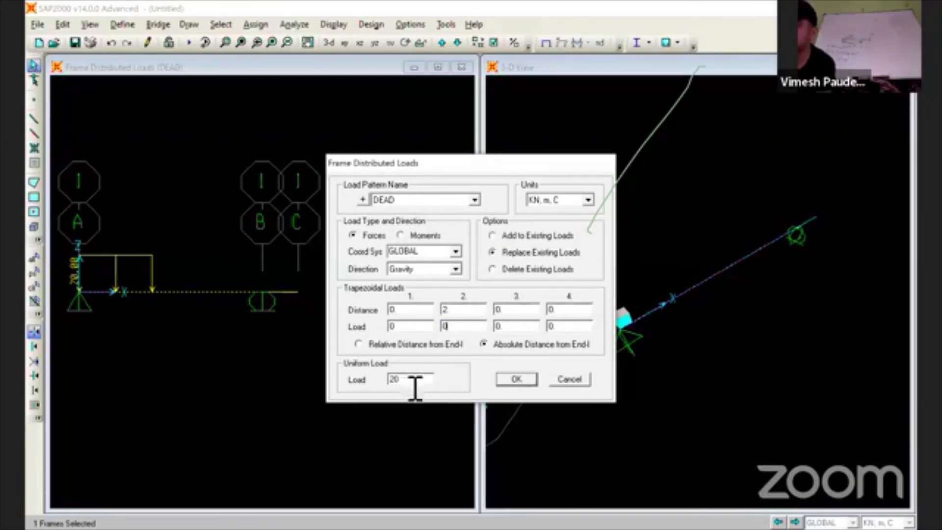
{"action": "left_click", "coordinate": [517, 379]}
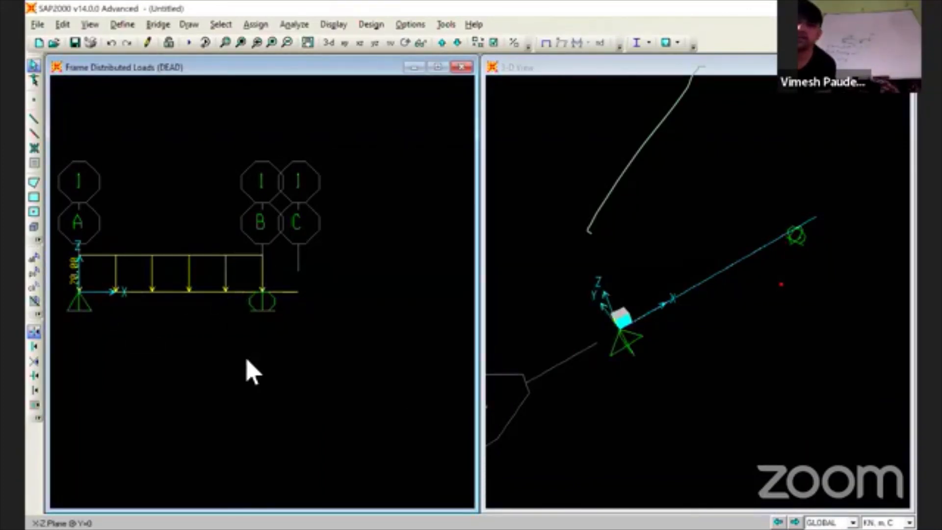
- Replace the full-span load on frame A–B with trapezoidal loads of 20 kN/m at 0 and 2 m, setting the uniform load to 0
{"action": "left_click", "coordinate": [172, 293]}
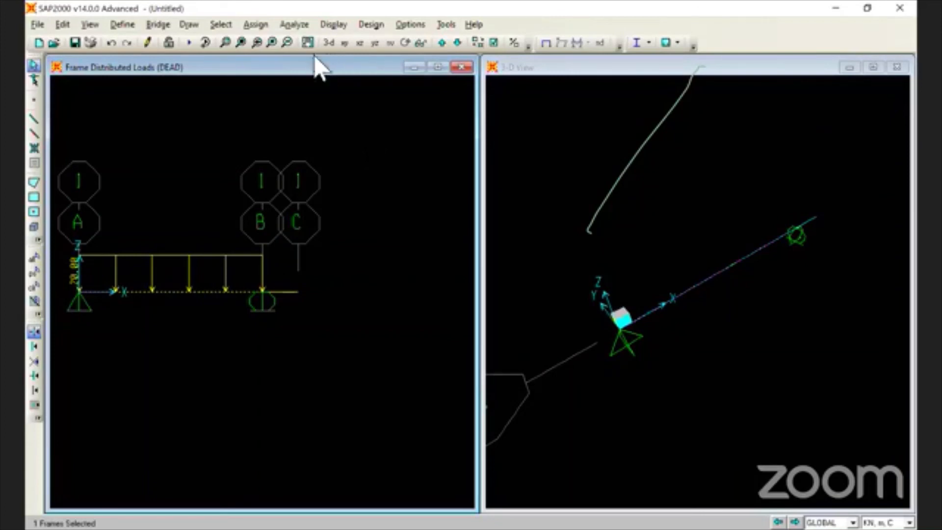
{"action": "left_click", "coordinate": [265, 25]}
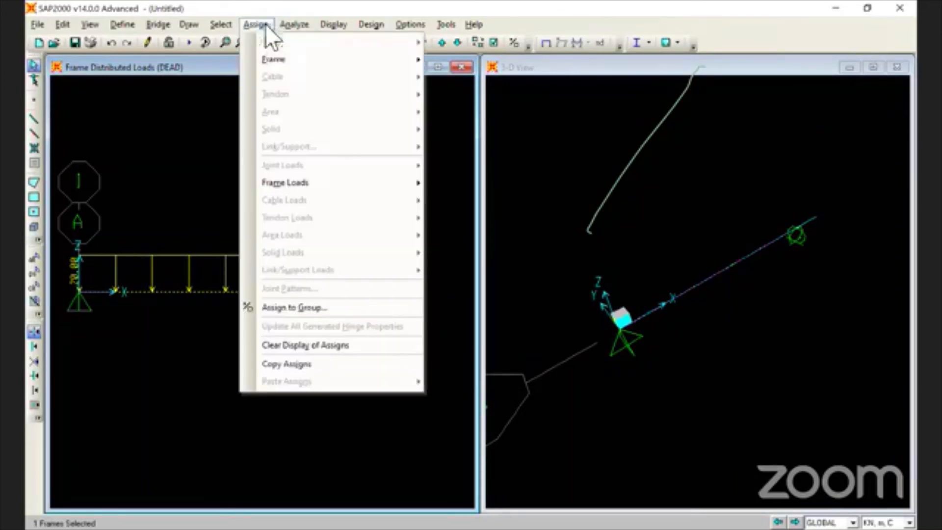
{"action": "left_click", "coordinate": [286, 60]}
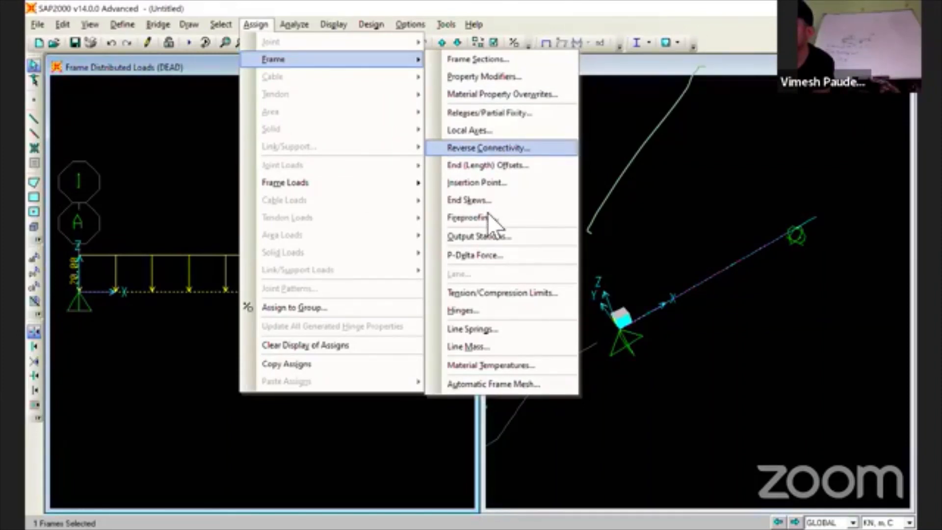
{"action": "mouse_move", "coordinate": [285, 182]}
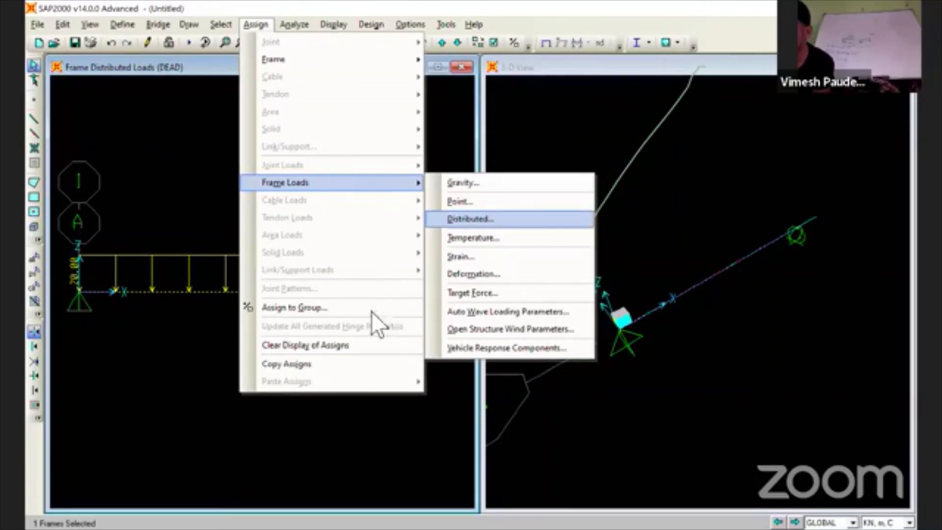
{"action": "double_click", "coordinate": [411, 327]}
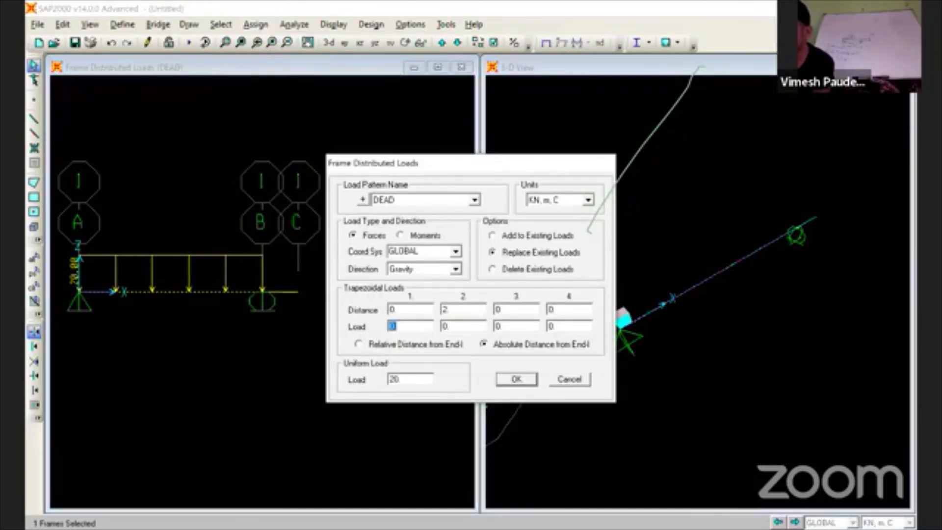
{"action": "type", "text": "20"}
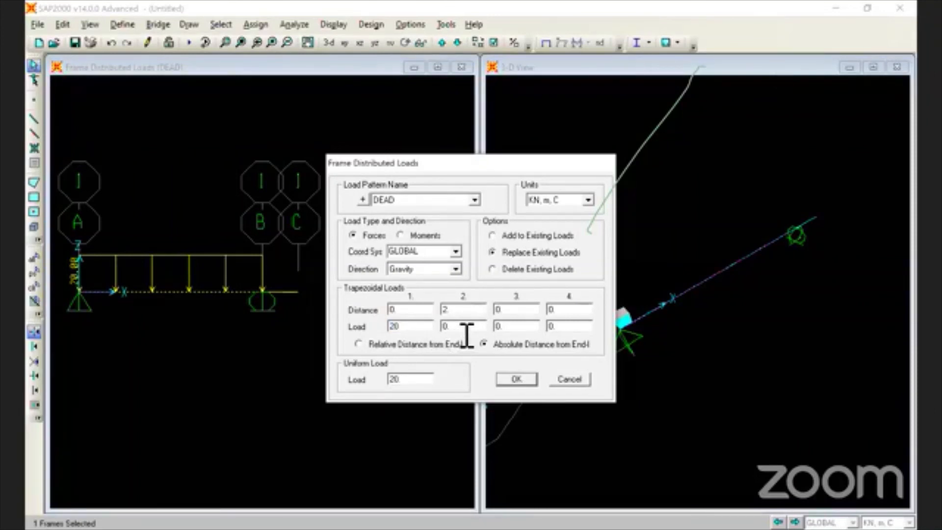
{"action": "double_click", "coordinate": [464, 326]}
{"action": "type", "text": "20"}
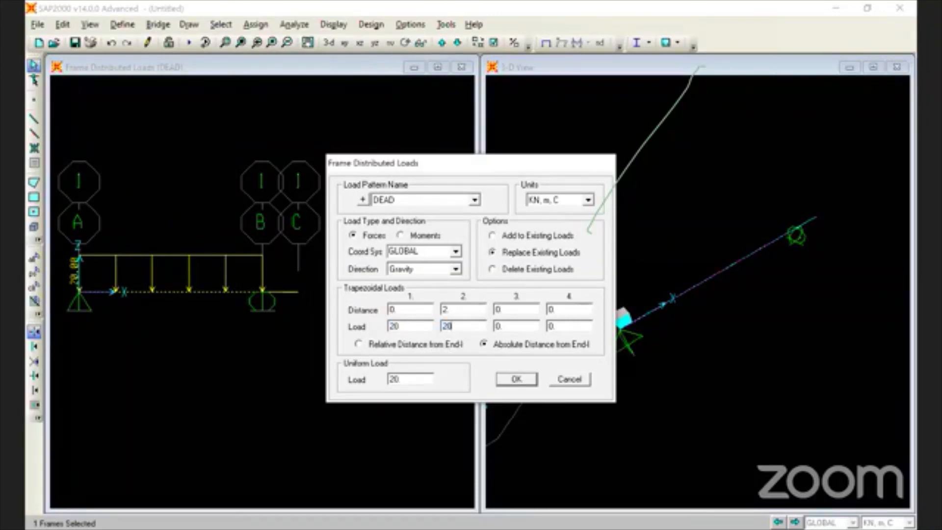
{"action": "double_click", "coordinate": [419, 381]}
{"action": "type", "text": "0"}
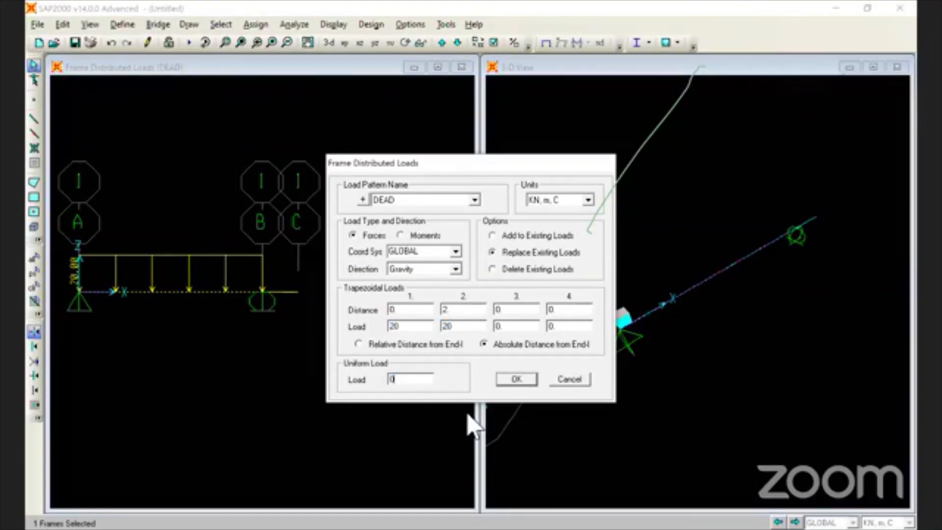
{"action": "left_click", "coordinate": [515, 379]}
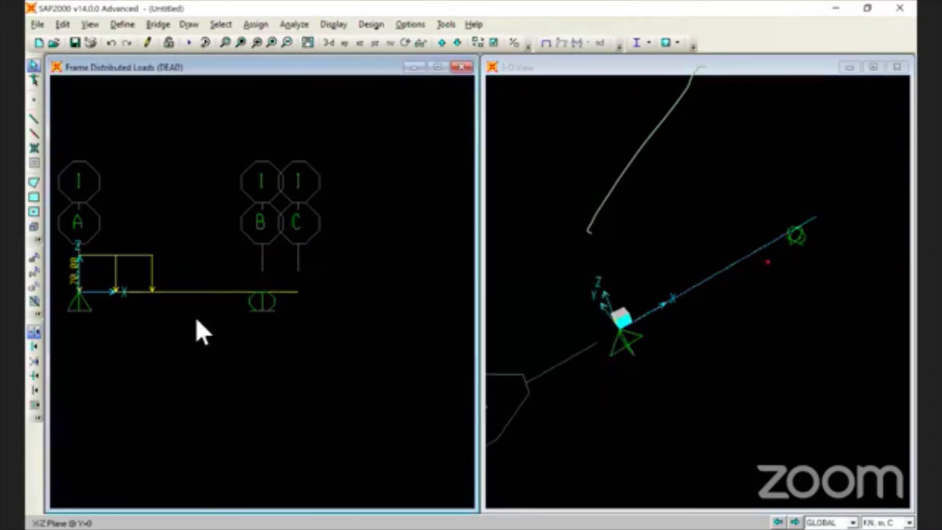
- Start assigning DEAD gravity point loads to frame A–B, with the first load 20 kN at an absolute distance of 0.5 m
{"action": "left_click", "coordinate": [176, 293]}
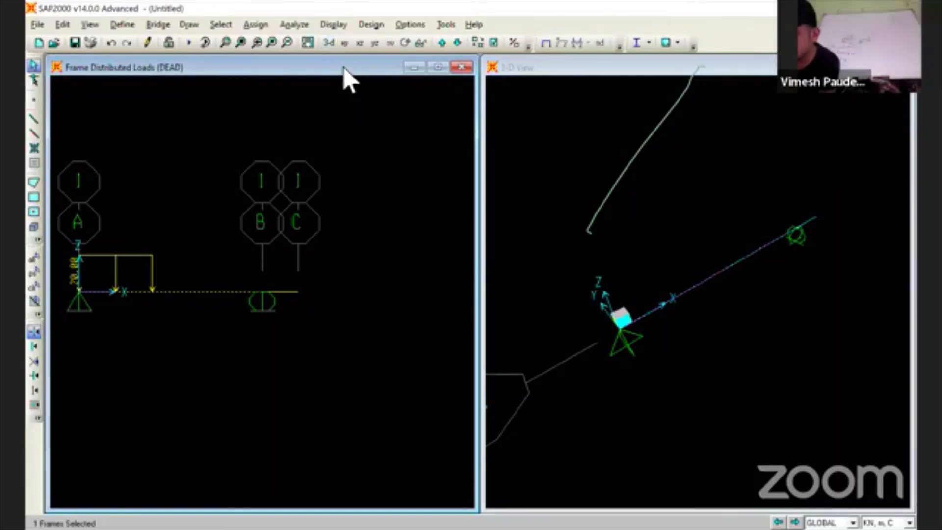
{"action": "left_click", "coordinate": [255, 26]}
{"action": "mouse_move", "coordinate": [330, 182]}
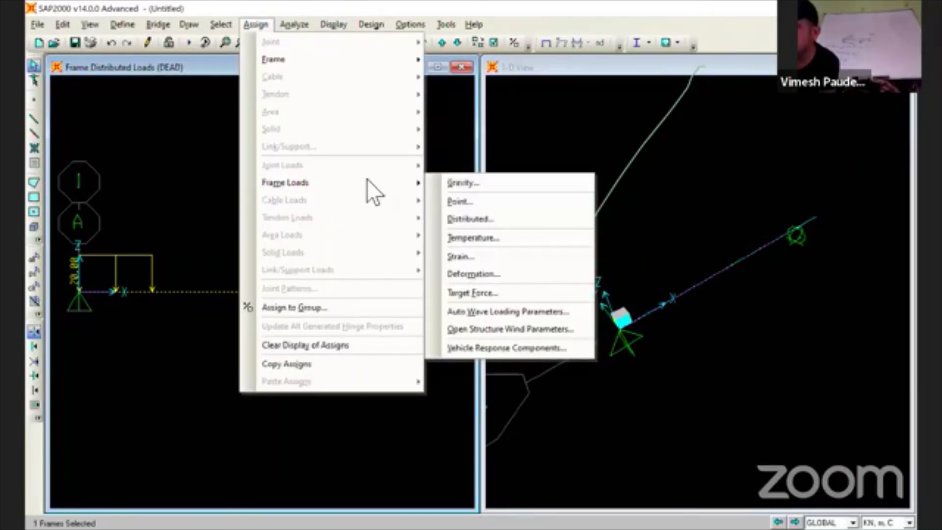
{"action": "left_click", "coordinate": [479, 201]}
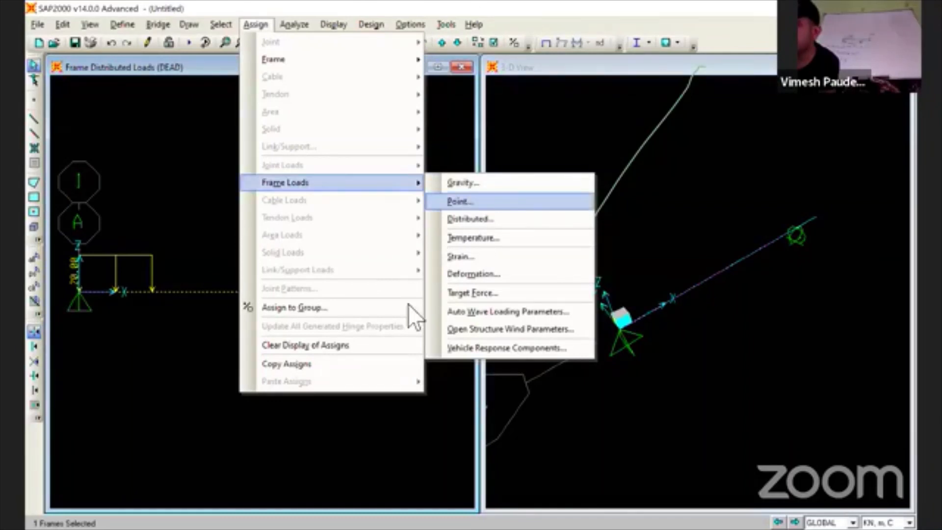
{"action": "left_click", "coordinate": [484, 343]}
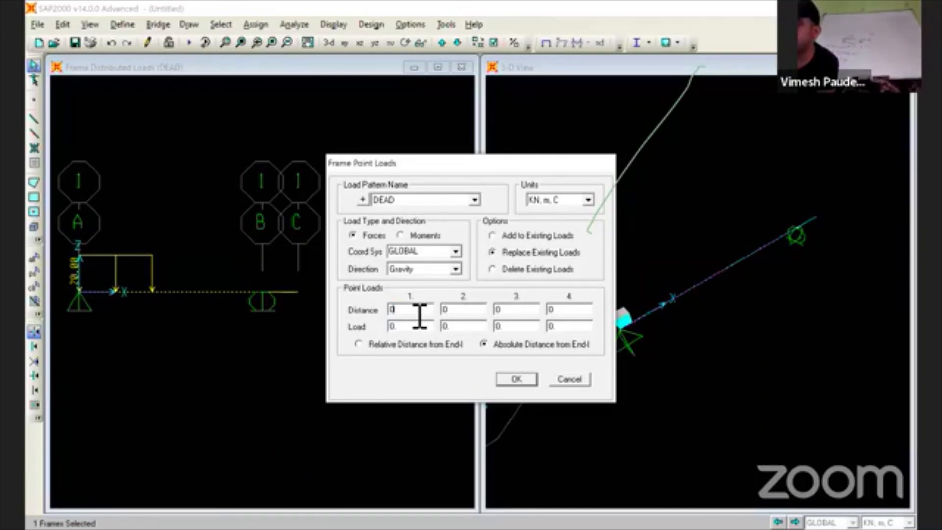
{"action": "type", "text": ".5"}
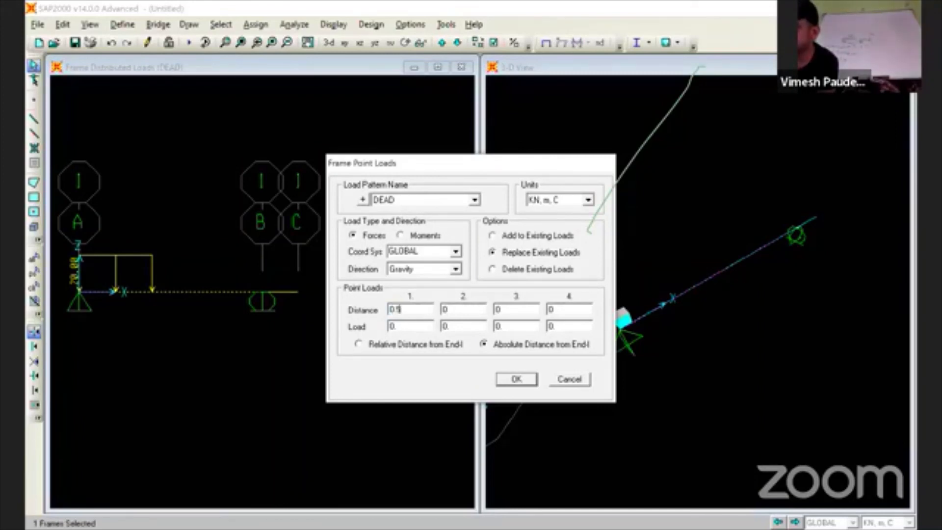
{"action": "double_click", "coordinate": [411, 327]}
{"action": "type", "text": "20"}
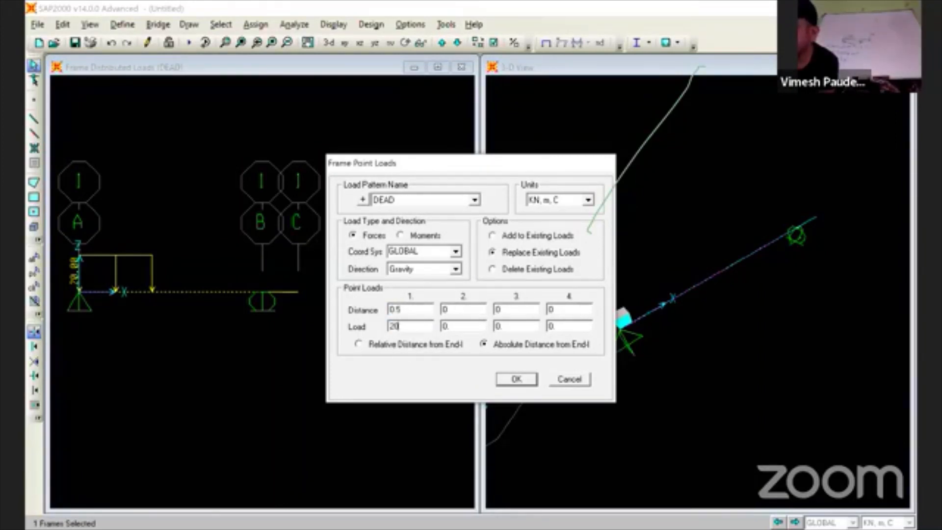
- Set the second and third point loads to 20 kN at distances of 1 m and 1.5 m
{"action": "double_click", "coordinate": [466, 313]}
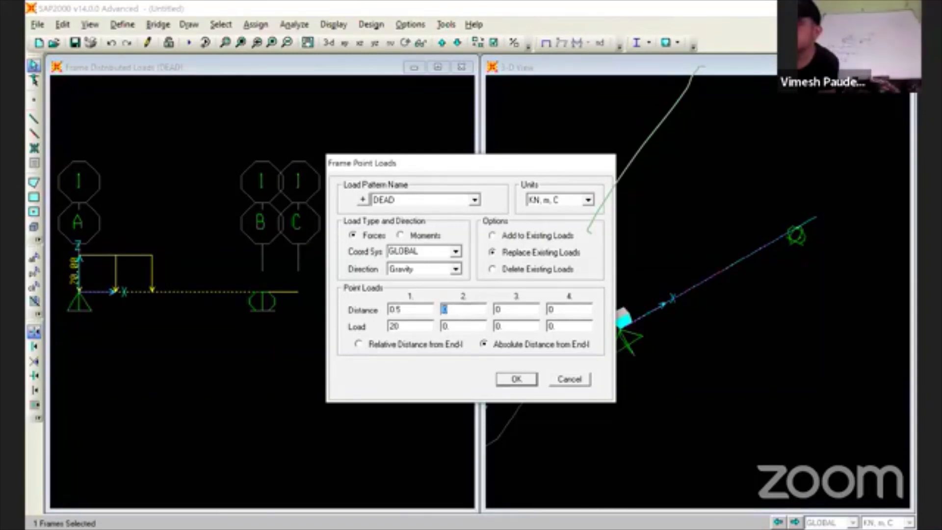
{"action": "type", "text": "1"}
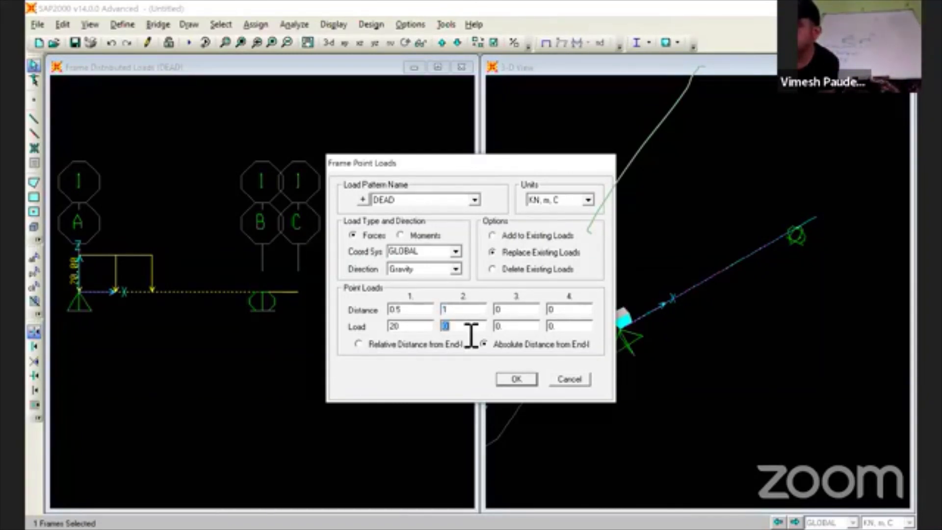
{"action": "type", "text": "20"}
{"action": "double_click", "coordinate": [513, 314]}
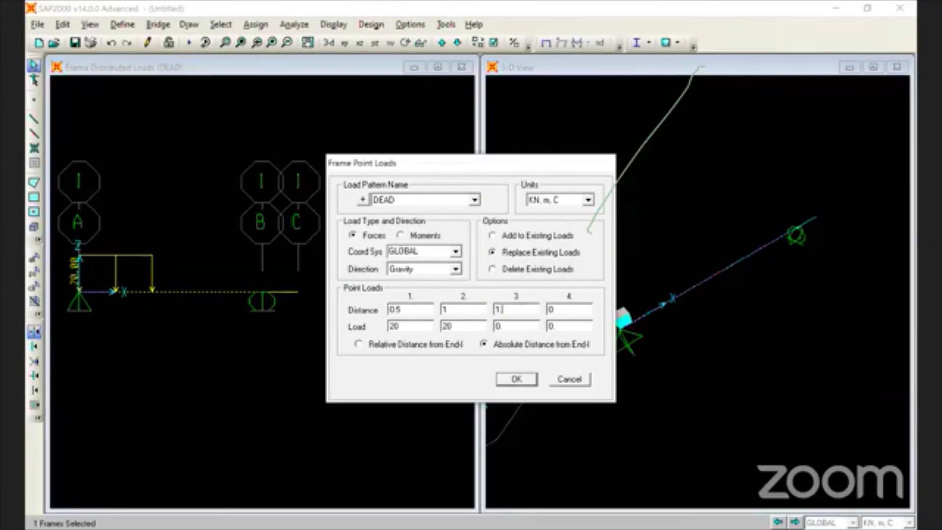
{"action": "type", "text": "1.5"}
{"action": "double_click", "coordinate": [516, 328]}
{"action": "type", "text": "20"}
- Set the fourth point load to 25 kN at 3 m and apply the loads to frame A–B
{"action": "double_click", "coordinate": [565, 311]}
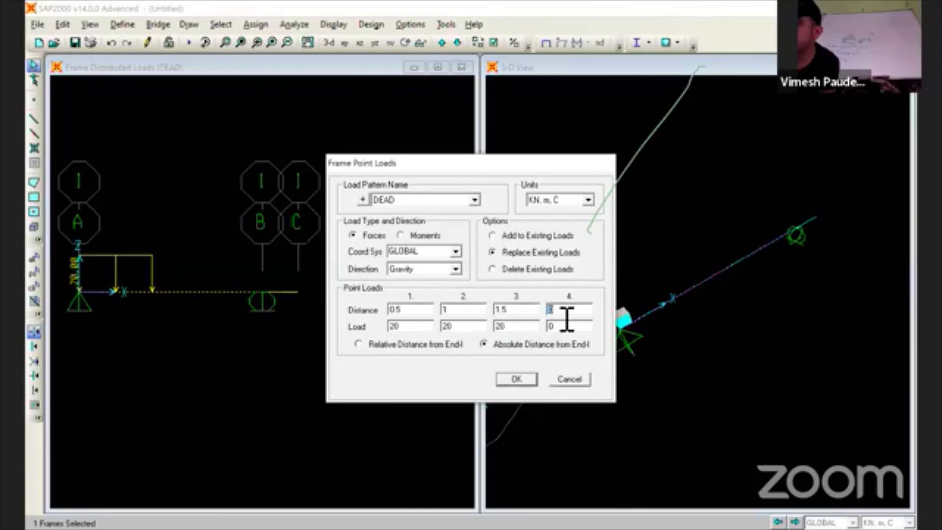
{"action": "type", "text": "3"}
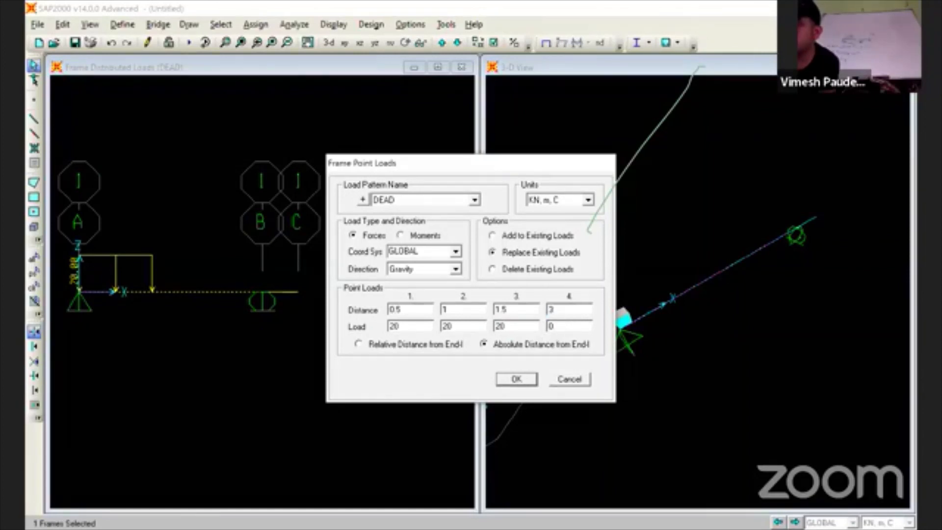
{"action": "double_click", "coordinate": [565, 328]}
{"action": "type", "text": "25"}
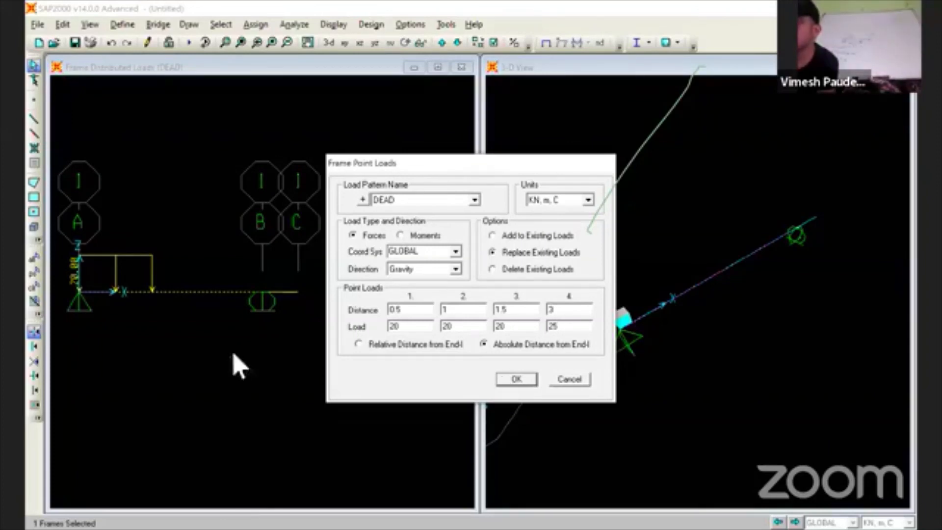
{"action": "key", "text": "Return"}
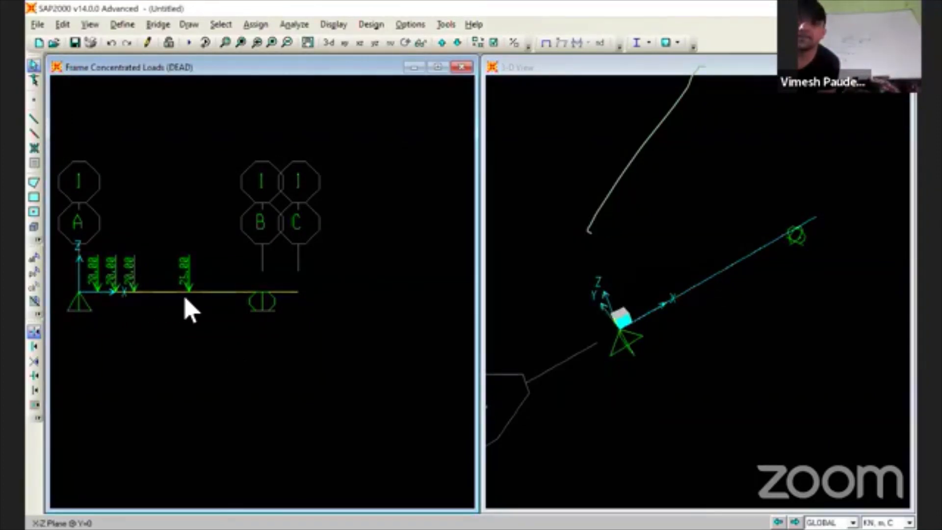
- Set up another frame A–B point load assignment that adds to existing loads, with the first distance at 4 m
{"action": "left_click", "coordinate": [213, 293]}
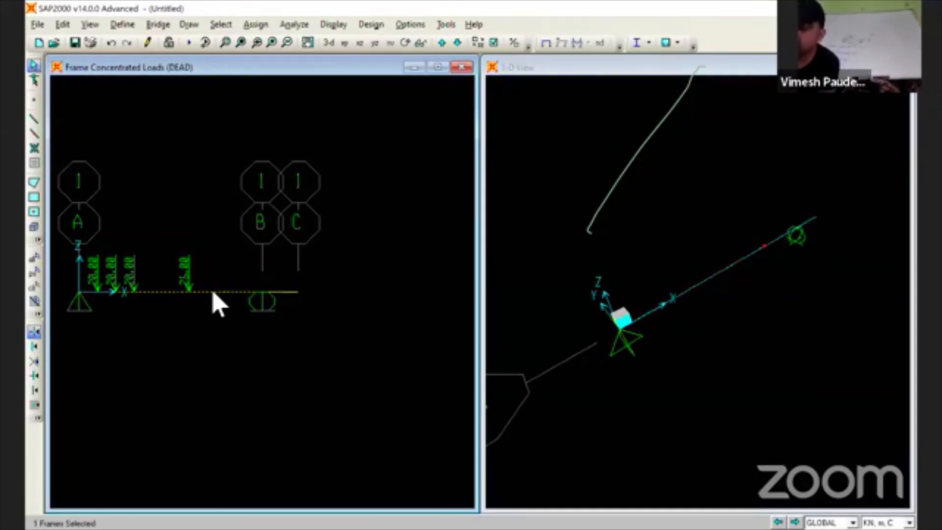
{"action": "left_click", "coordinate": [258, 25]}
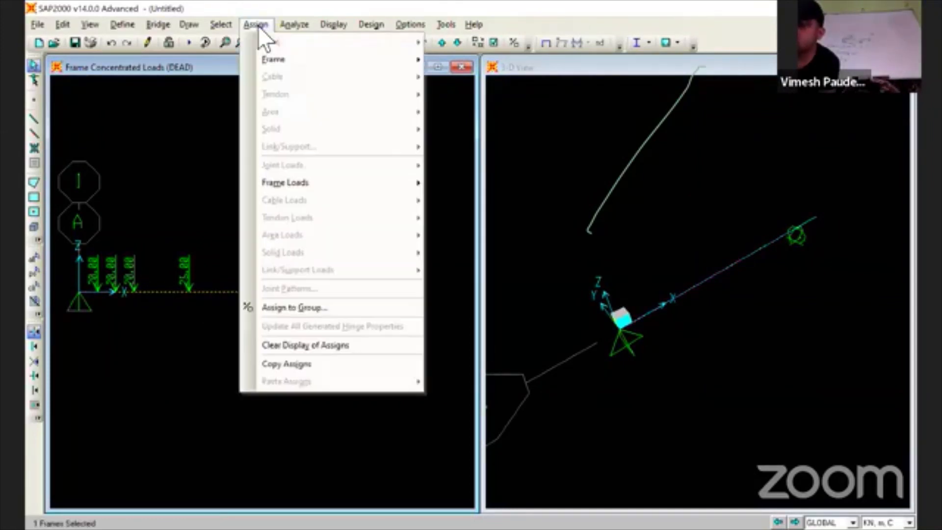
{"action": "mouse_move", "coordinate": [303, 187]}
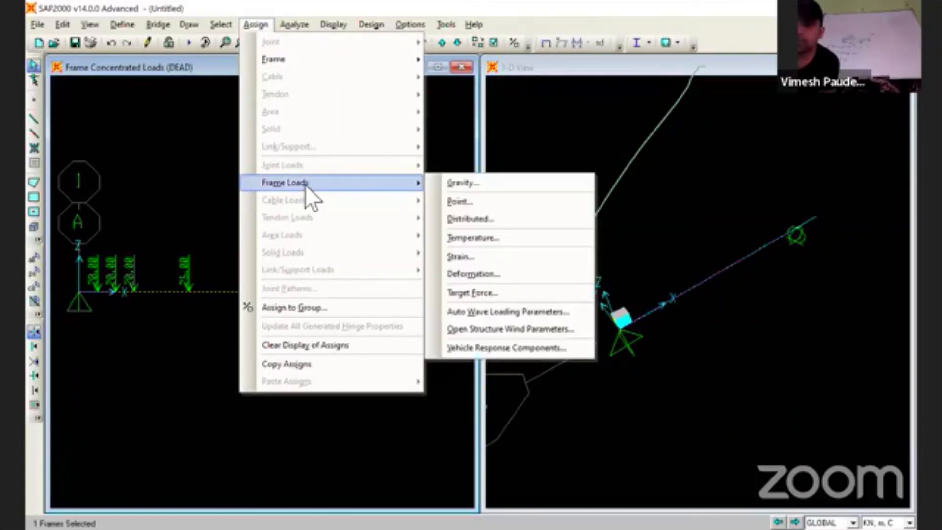
{"action": "left_click", "coordinate": [471, 202]}
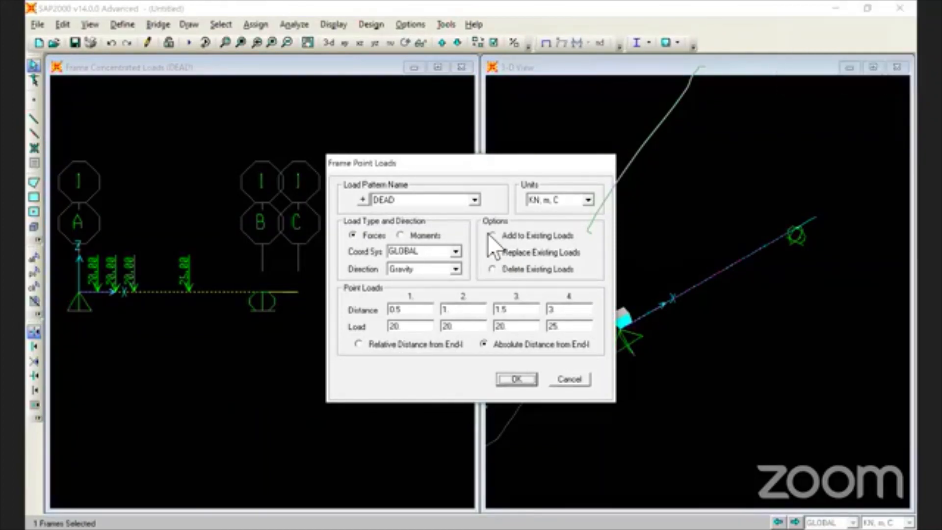
{"action": "left_click", "coordinate": [491, 235]}
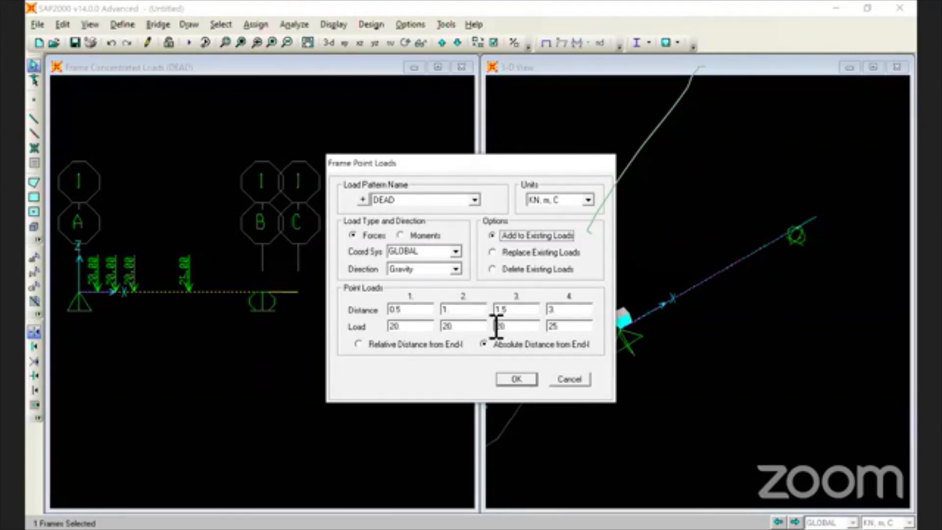
{"action": "double_click", "coordinate": [426, 319]}
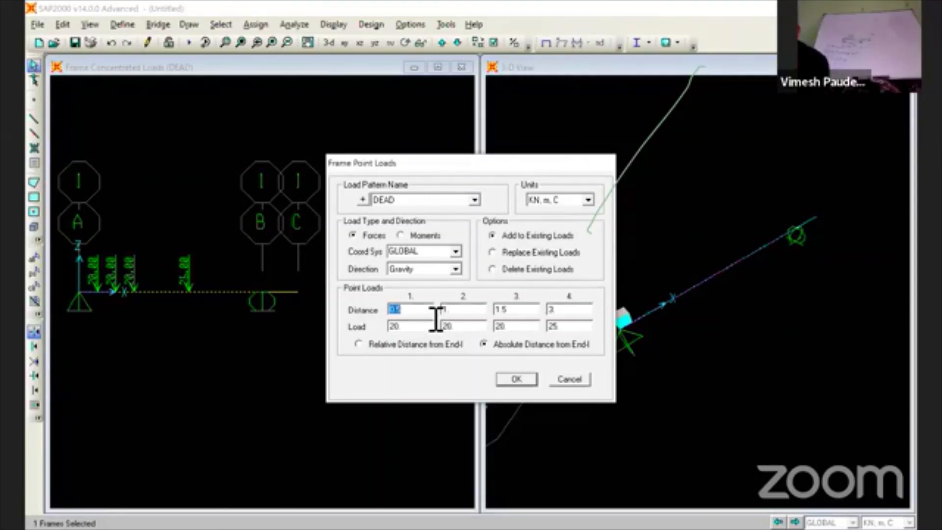
{"action": "type", "text": "4"}
{"action": "key", "text": "Tab"}
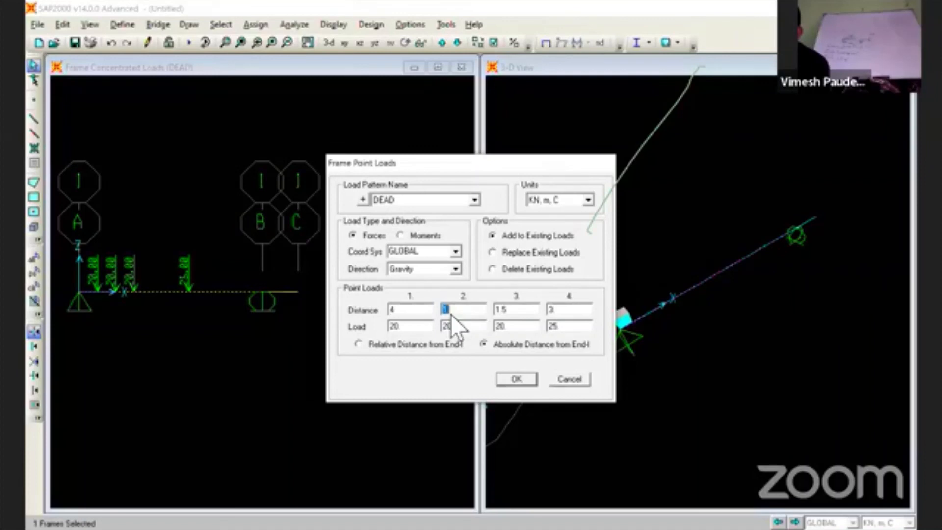
- Set the second to fourth point load distances and values to 0 and apply the 20 kN load at 4 m
{"action": "type", "text": "0"}
{"action": "double_click", "coordinate": [476, 326]}
{"action": "type", "text": "0"}
{"action": "key", "text": "Tab"}
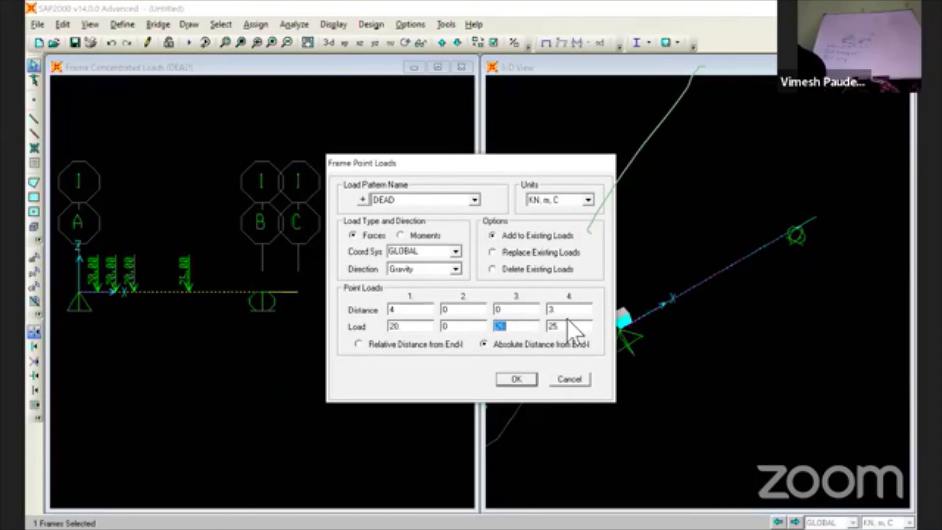
{"action": "type", "text": "0"}
{"action": "key", "text": "Tab"}
{"action": "type", "text": "0"}
{"action": "key", "text": "Tab"}
{"action": "type", "text": "0"}
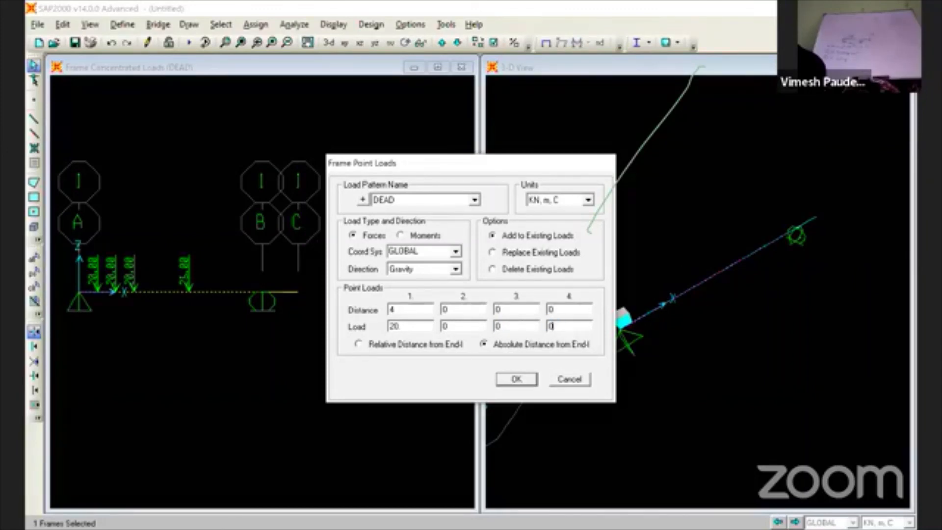
{"action": "left_click", "coordinate": [520, 378]}
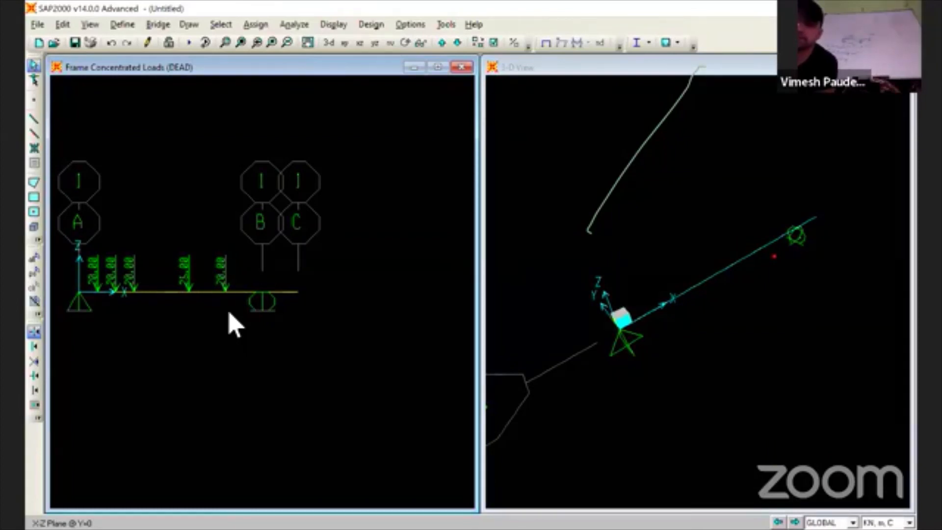
- Delete all existing point loads from frame A–B and clear the selection
{"action": "left_click", "coordinate": [205, 293]}
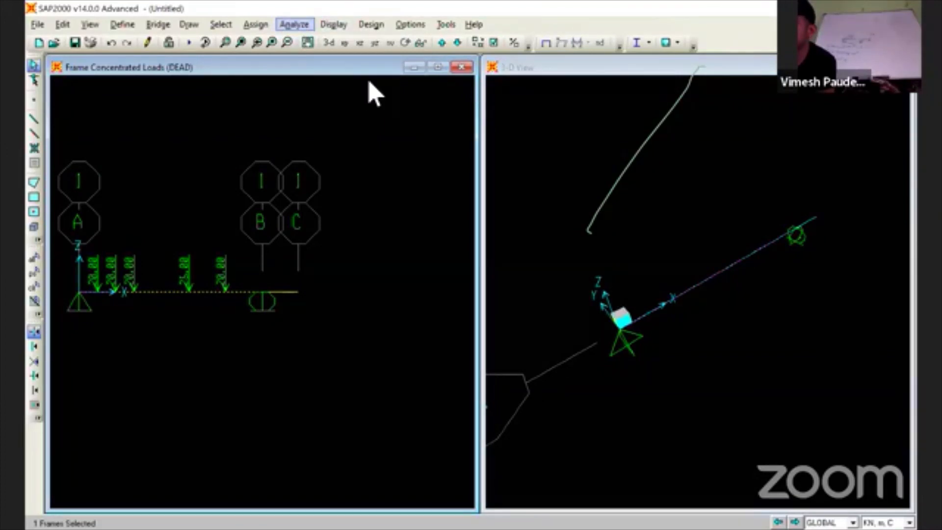
{"action": "left_click", "coordinate": [256, 24]}
{"action": "mouse_move", "coordinate": [301, 179]}
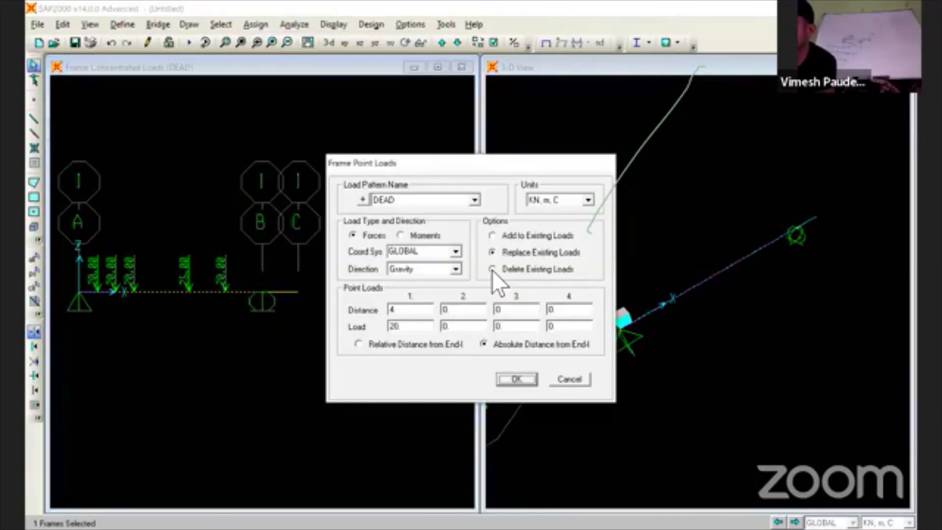
{"action": "left_click", "coordinate": [492, 270]}
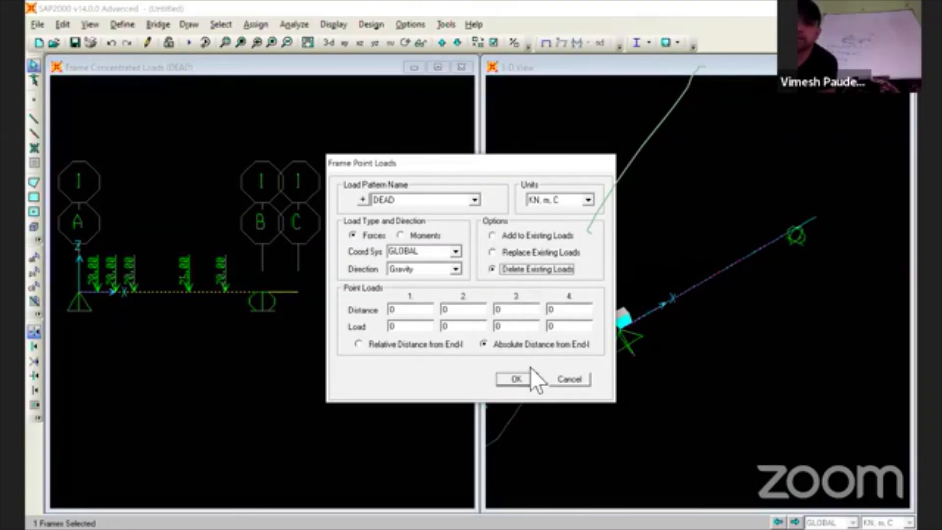
{"action": "left_click", "coordinate": [526, 381]}
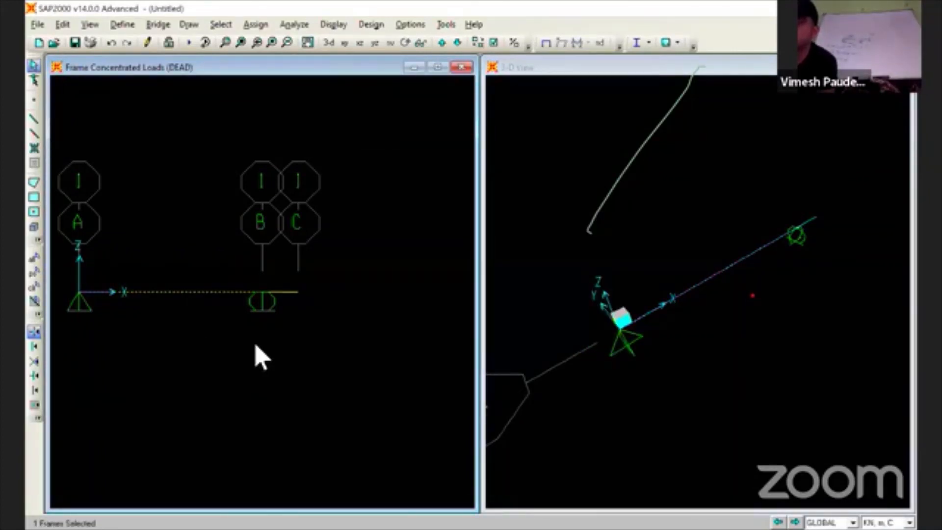
{"action": "key", "text": "ctrl+q"}
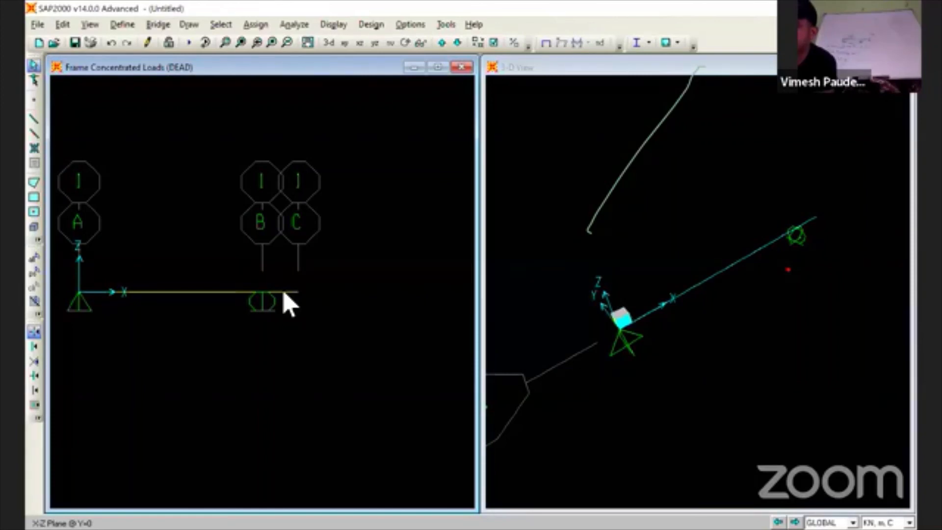
{"action": "key", "text": "super+d"}
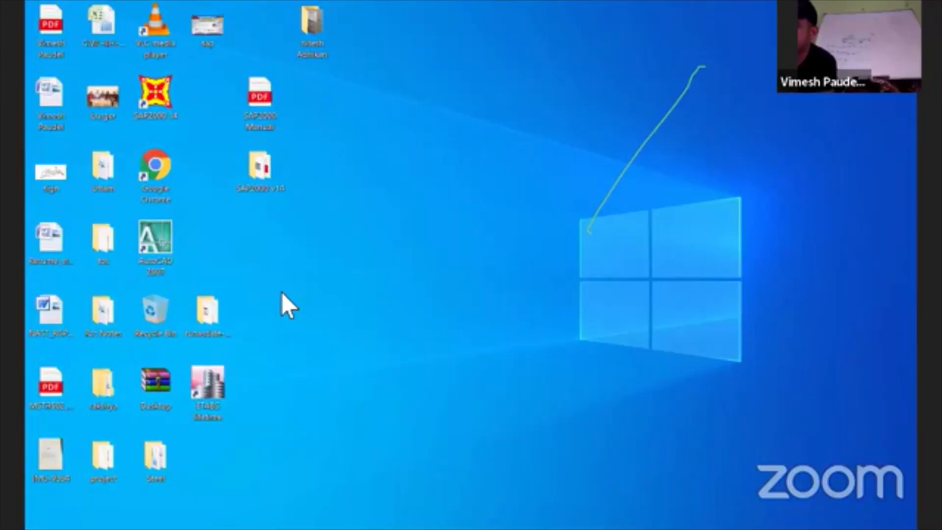
{"action": "key", "text": "super+d"}
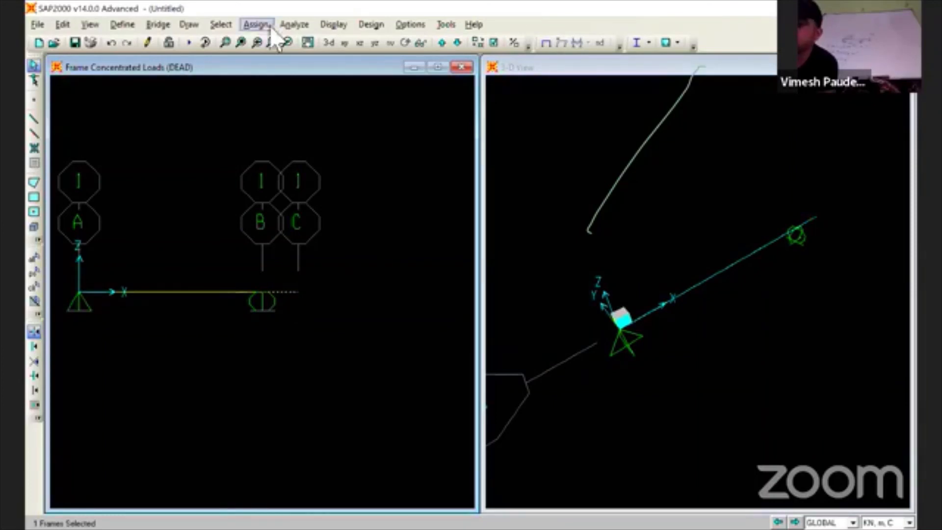
- Assign a 15 kN DEAD gravity point load at an absolute distance of 1 m on overhang frame B–C
{"action": "left_click", "coordinate": [256, 25]}
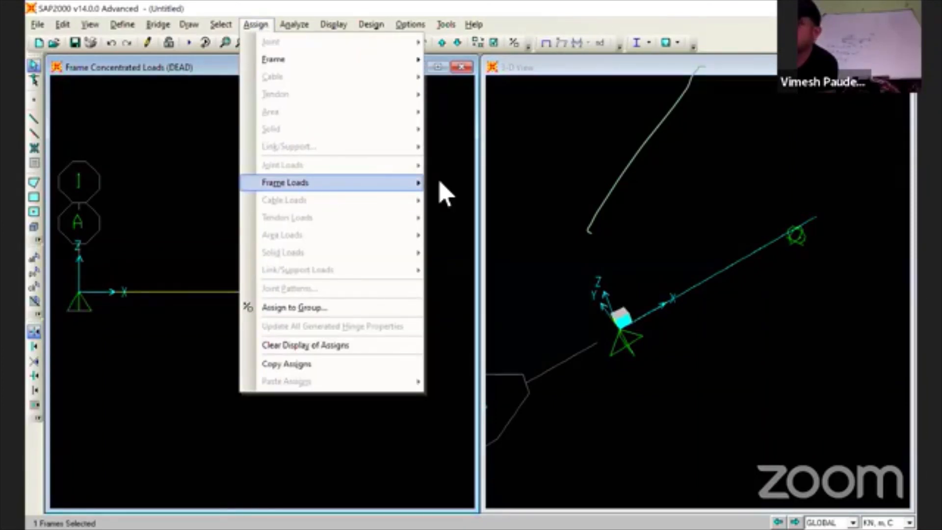
{"action": "mouse_move", "coordinate": [418, 183]}
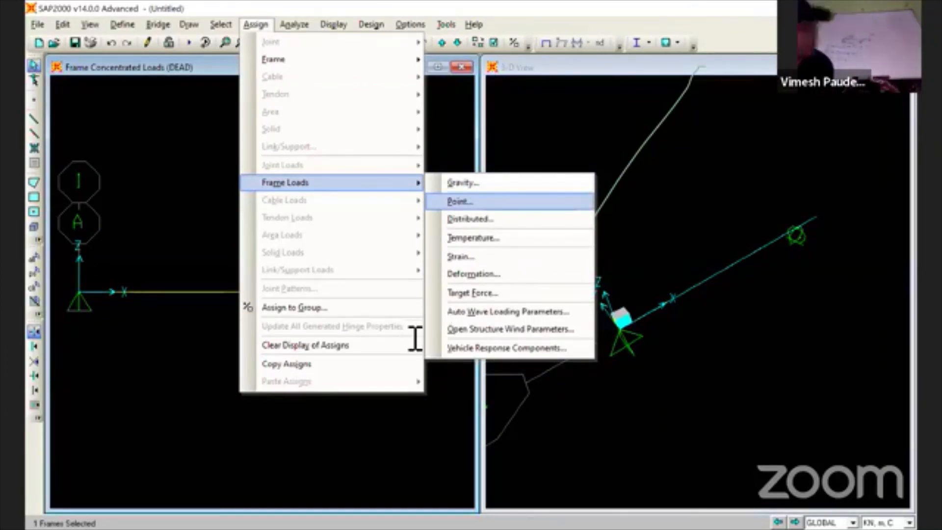
{"action": "key", "text": "Return"}
{"action": "type", "text": "1"}
{"action": "key", "text": "Tab"}
{"action": "type", "text": "15"}
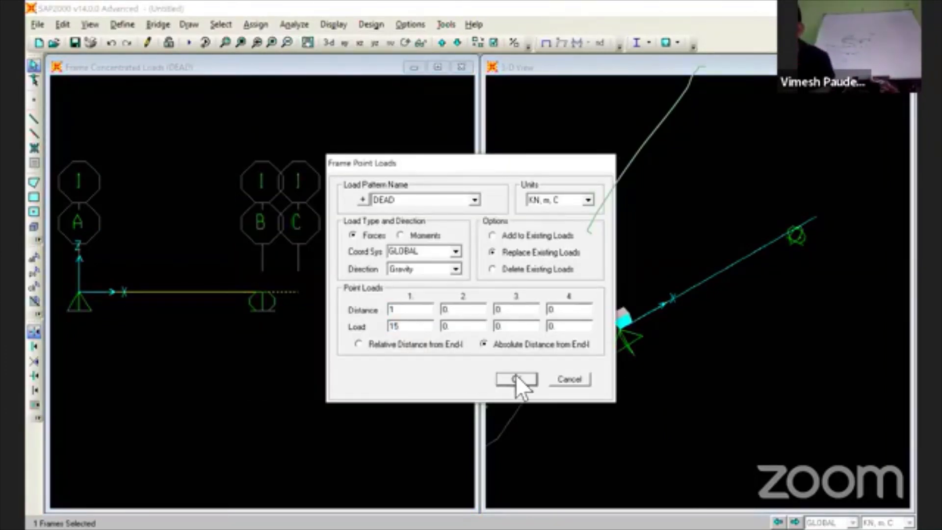
{"action": "left_click", "coordinate": [516, 378]}
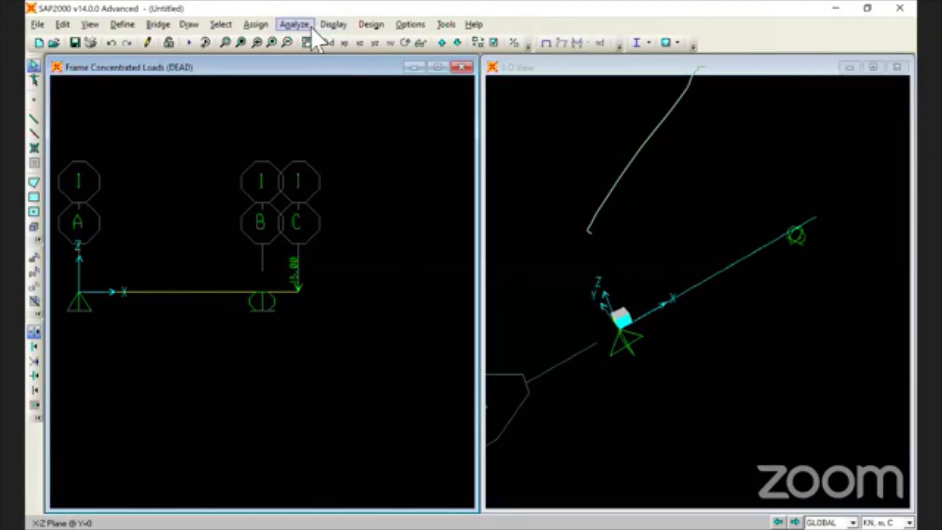
- Reapply the 15 kN DEAD gravity point load at an absolute distance of 1 m on overhang frame B–C, replacing its existing loads
{"action": "left_click", "coordinate": [280, 293]}
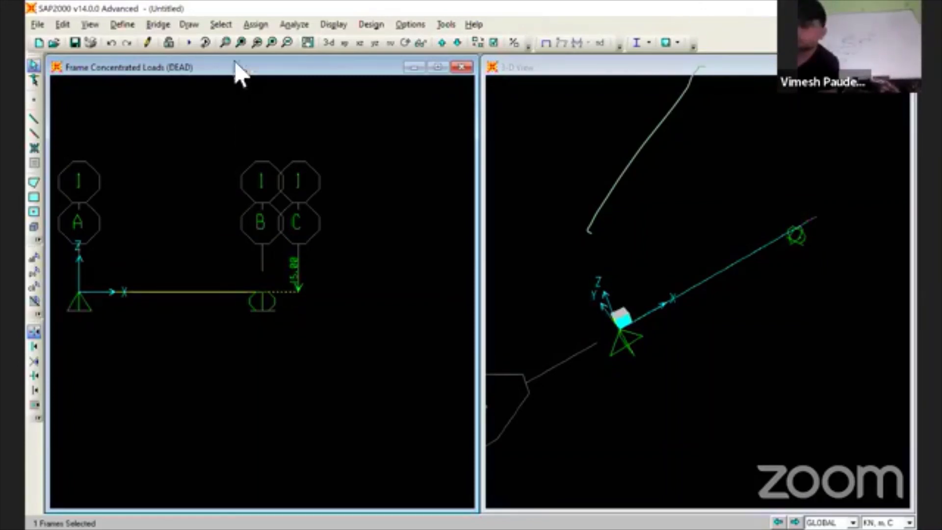
{"action": "left_click", "coordinate": [218, 23]}
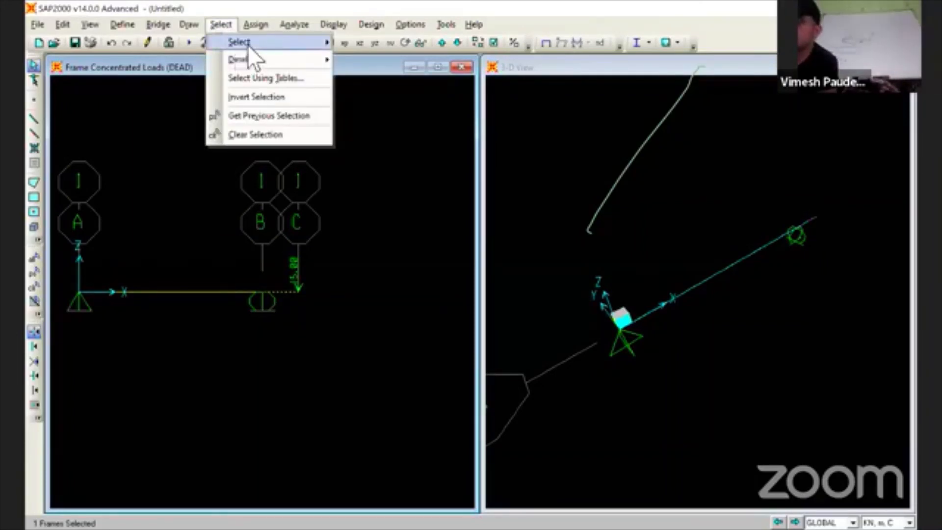
{"action": "mouse_move", "coordinate": [247, 45]}
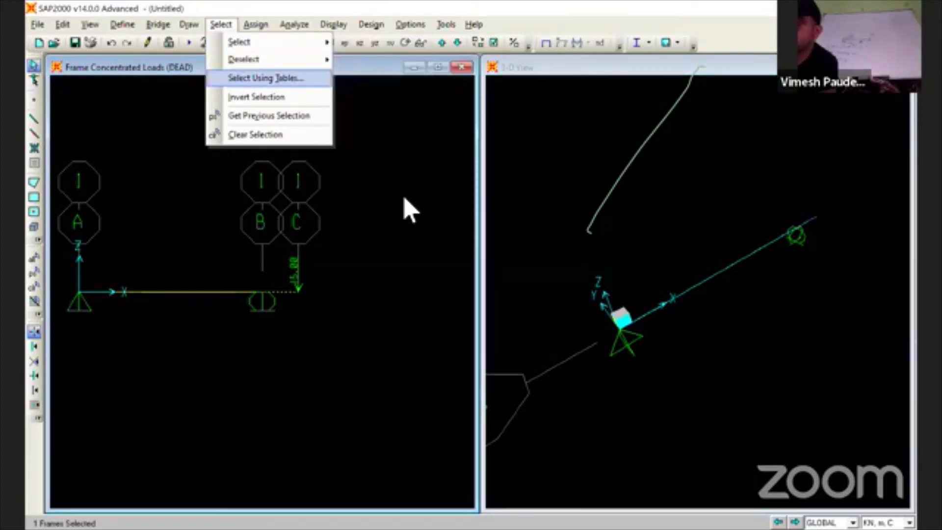
{"action": "left_click", "coordinate": [278, 77]}
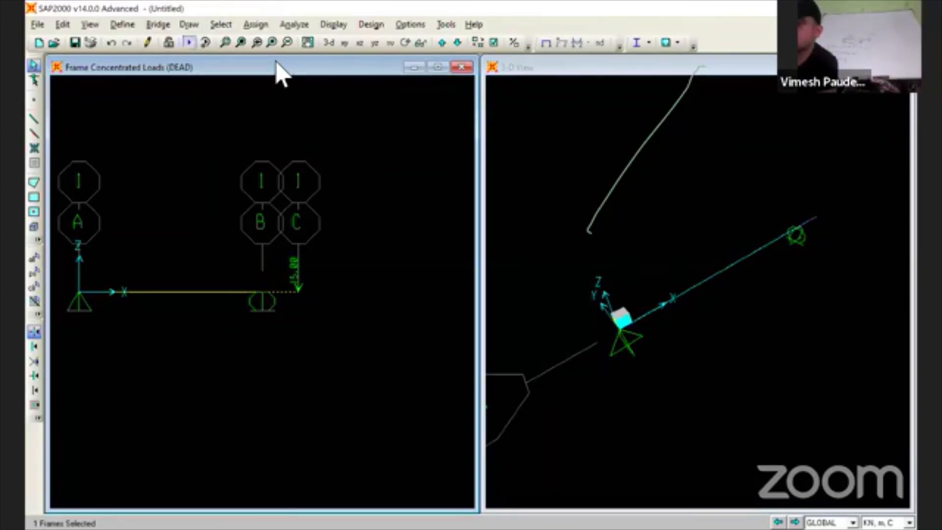
{"action": "left_click", "coordinate": [251, 24]}
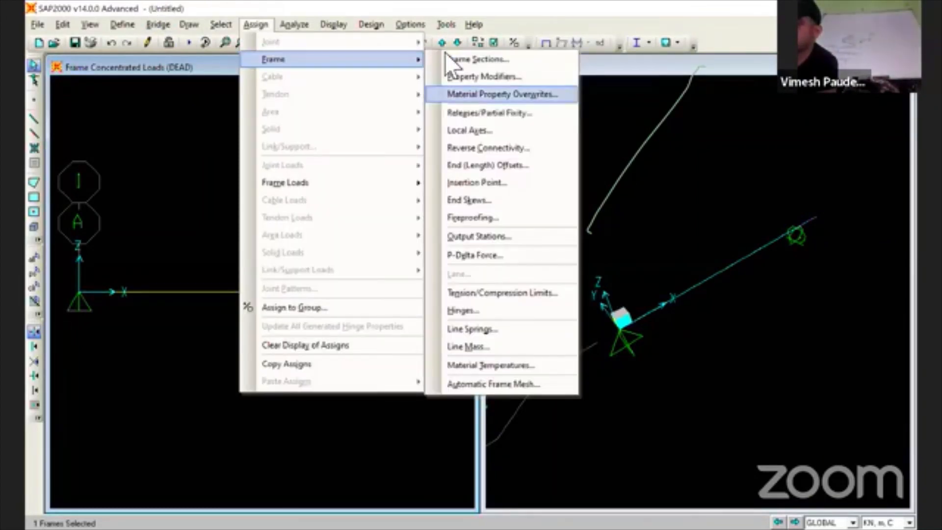
{"action": "mouse_move", "coordinate": [349, 187]}
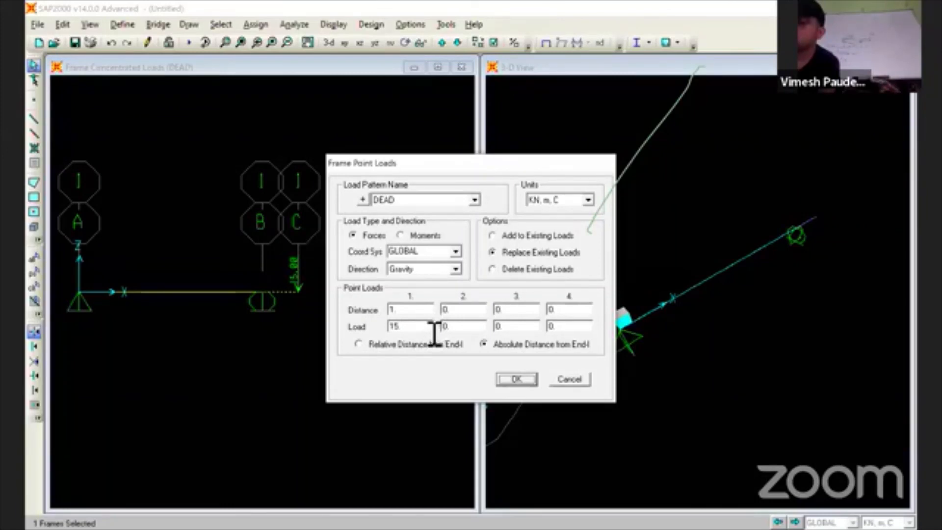
{"action": "left_click", "coordinate": [524, 382]}
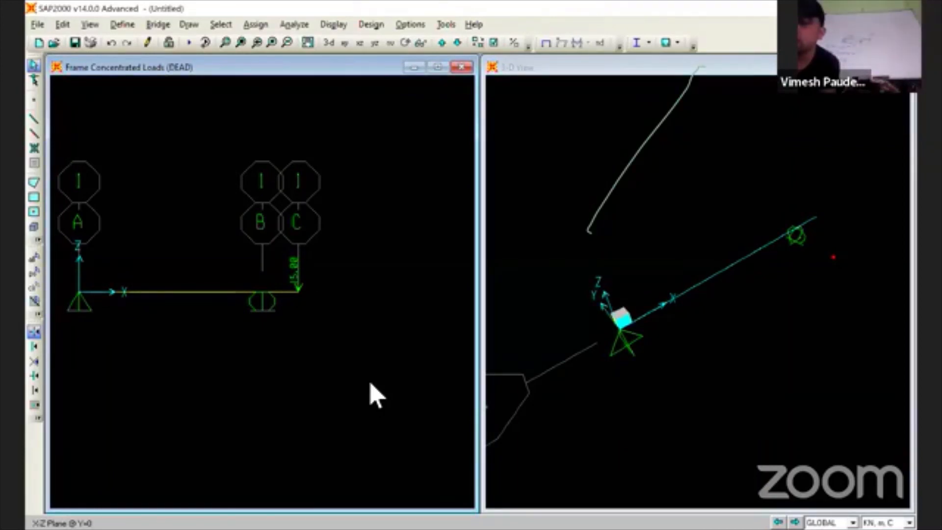
- Display the DEAD span loading forces as defined, with joint loads and loading values, and clear the selection of frame A–B
{"action": "left_click", "coordinate": [144, 291]}
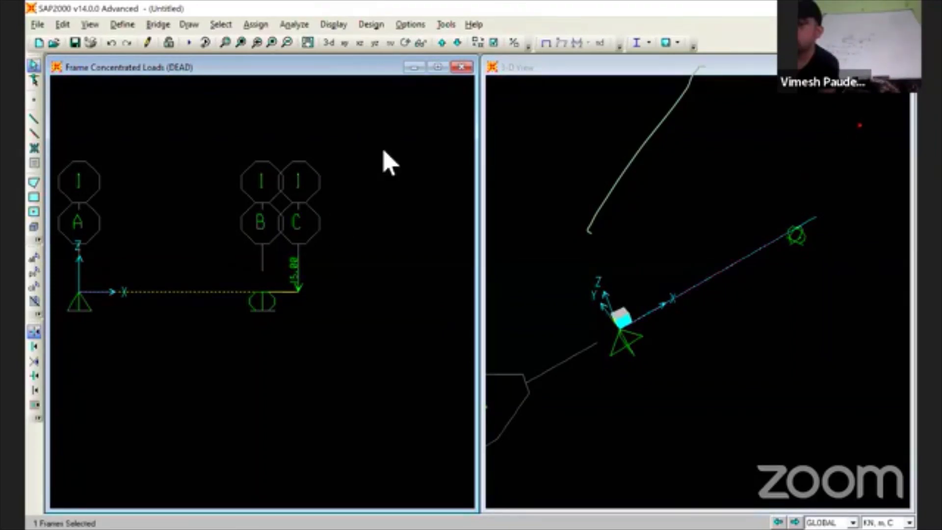
{"action": "left_click", "coordinate": [325, 22]}
{"action": "mouse_move", "coordinate": [441, 59]}
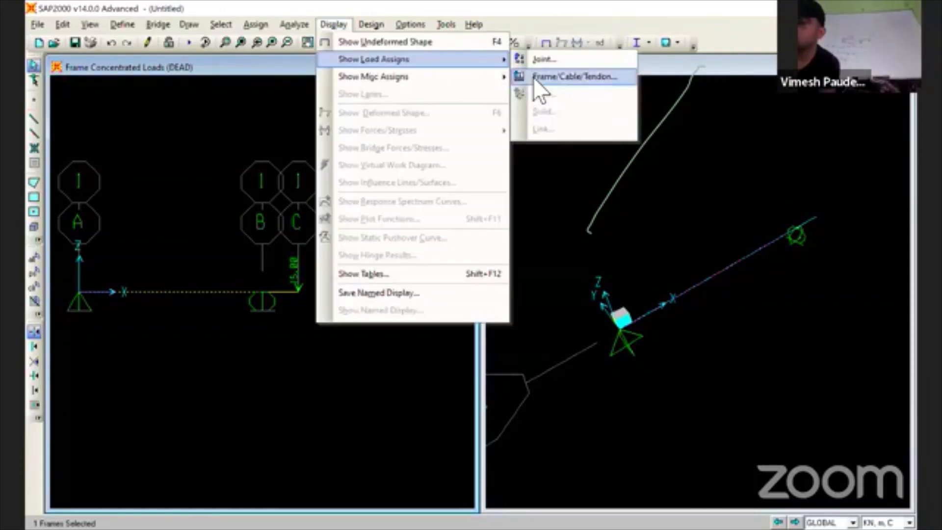
{"action": "left_click", "coordinate": [534, 77]}
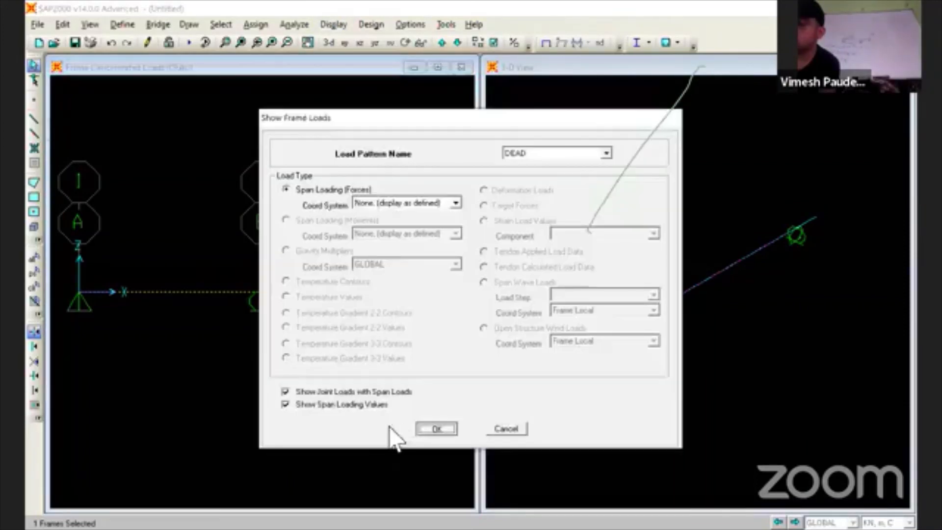
{"action": "left_click", "coordinate": [388, 426]}
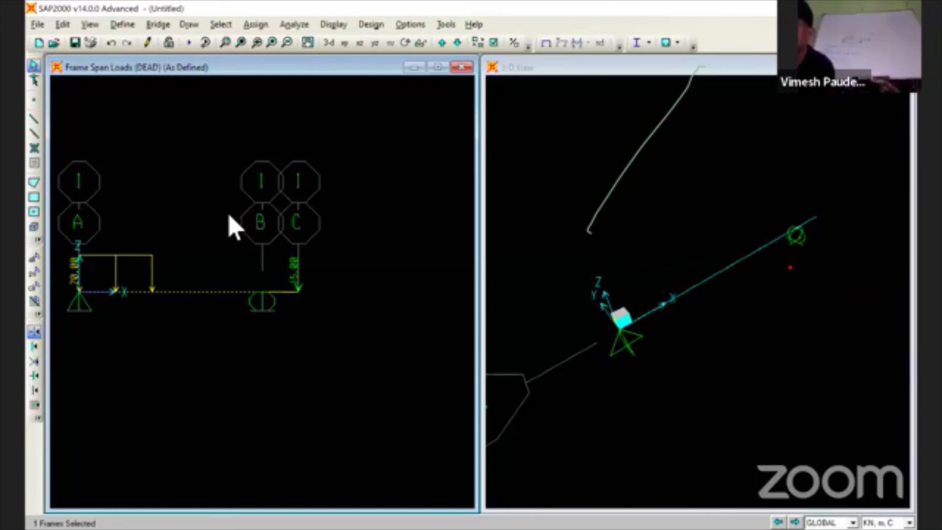
{"action": "key", "text": "ctrl+q"}
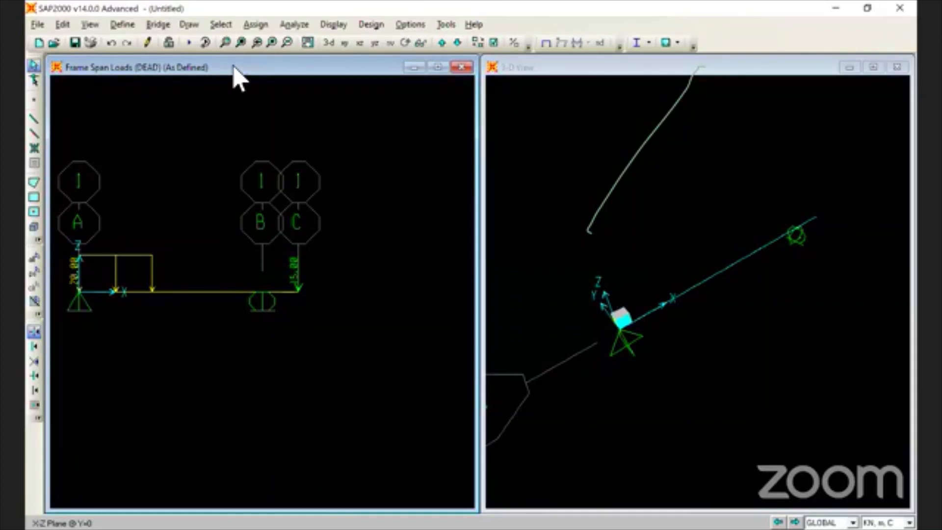
- Show the frame load assignments again for the DEAD pattern, keeping the as-defined span forces, joint loads and values options
{"action": "key", "text": "alt+p"}
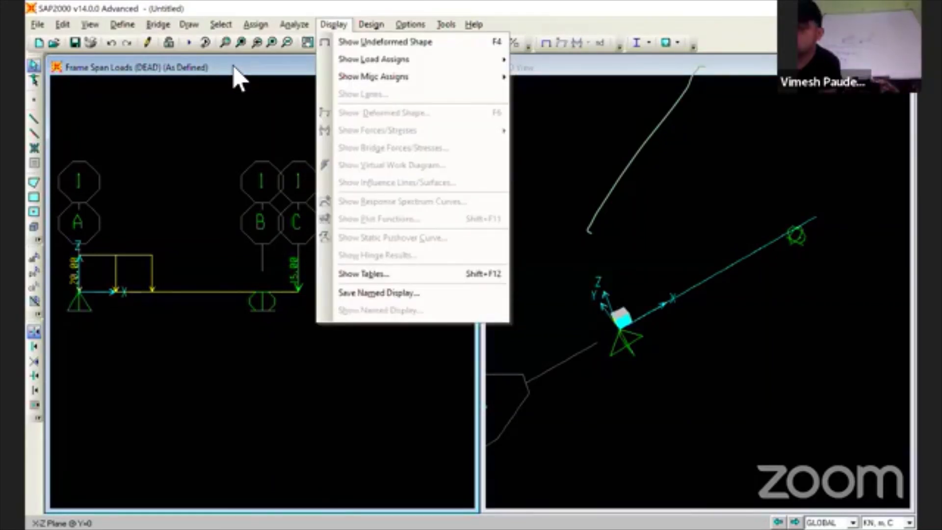
{"action": "key", "text": "l"}
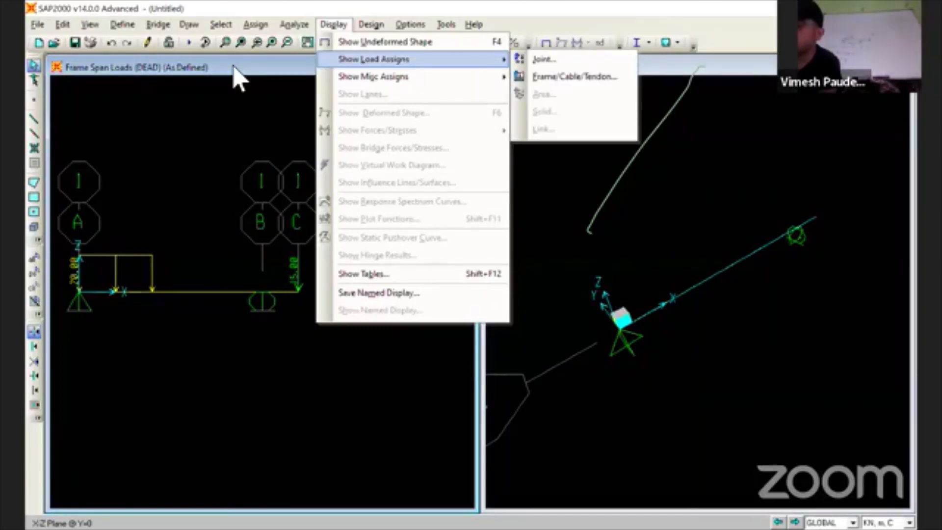
{"action": "left_click", "coordinate": [532, 77]}
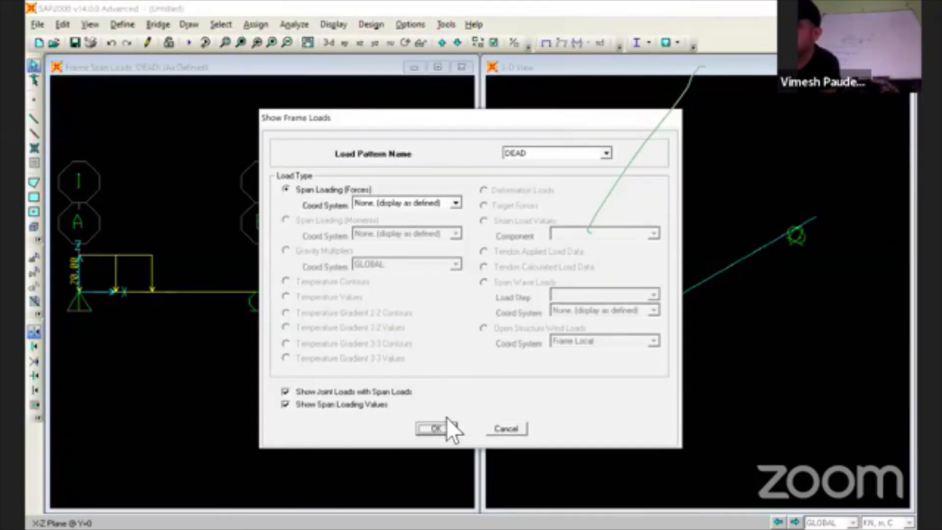
{"action": "left_click", "coordinate": [420, 422]}
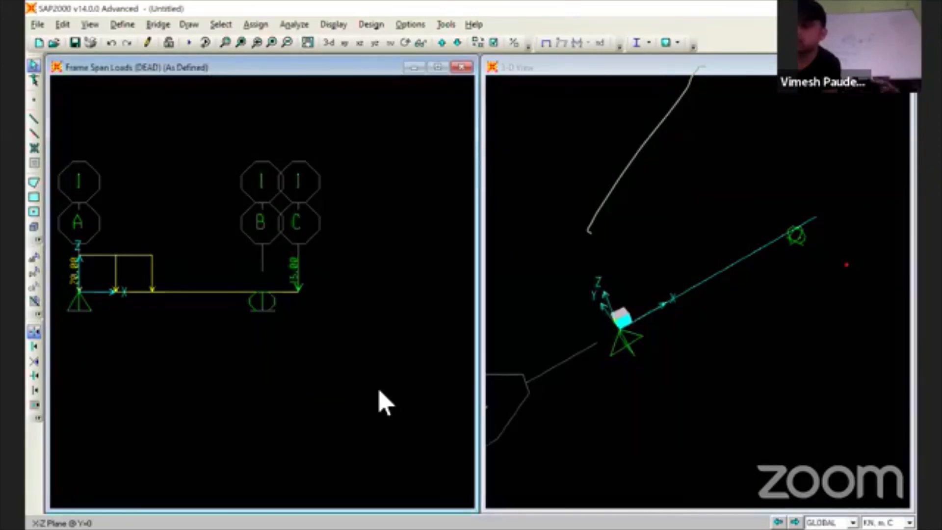